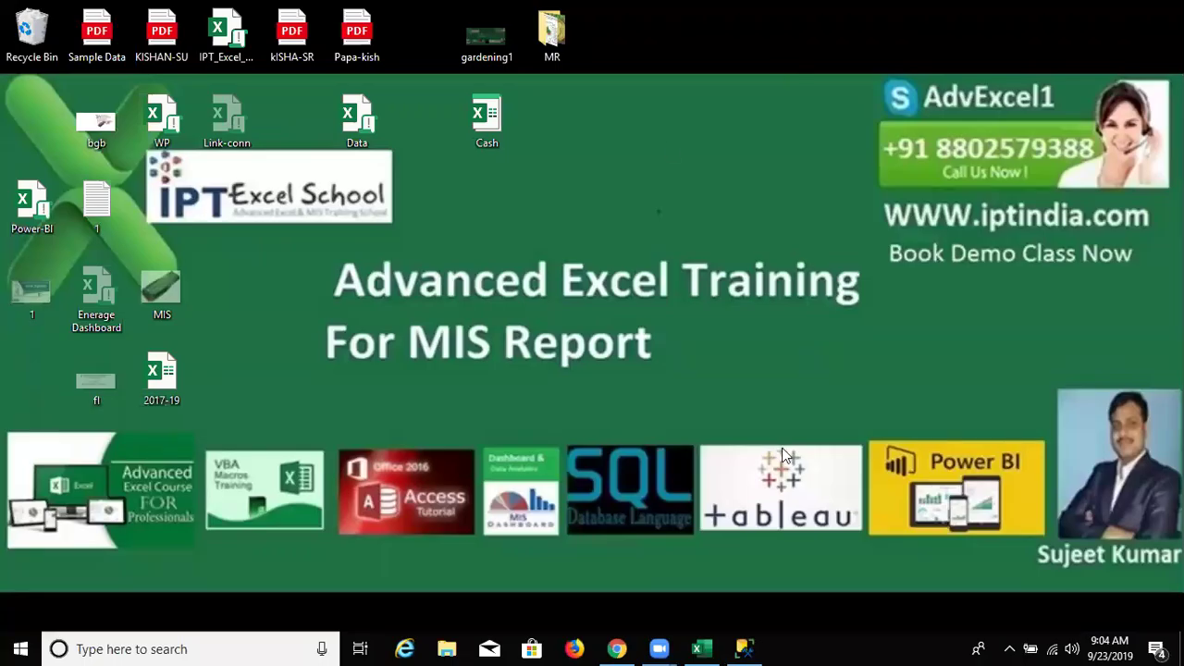
left_click(703, 646)
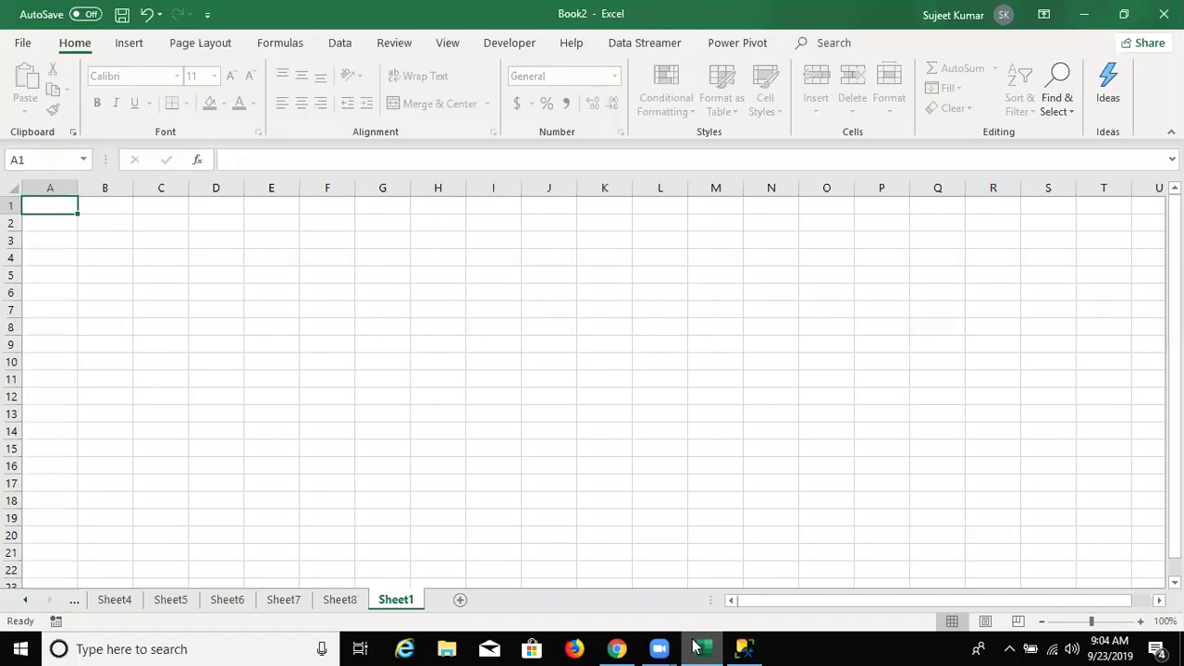
left_click(198, 160)
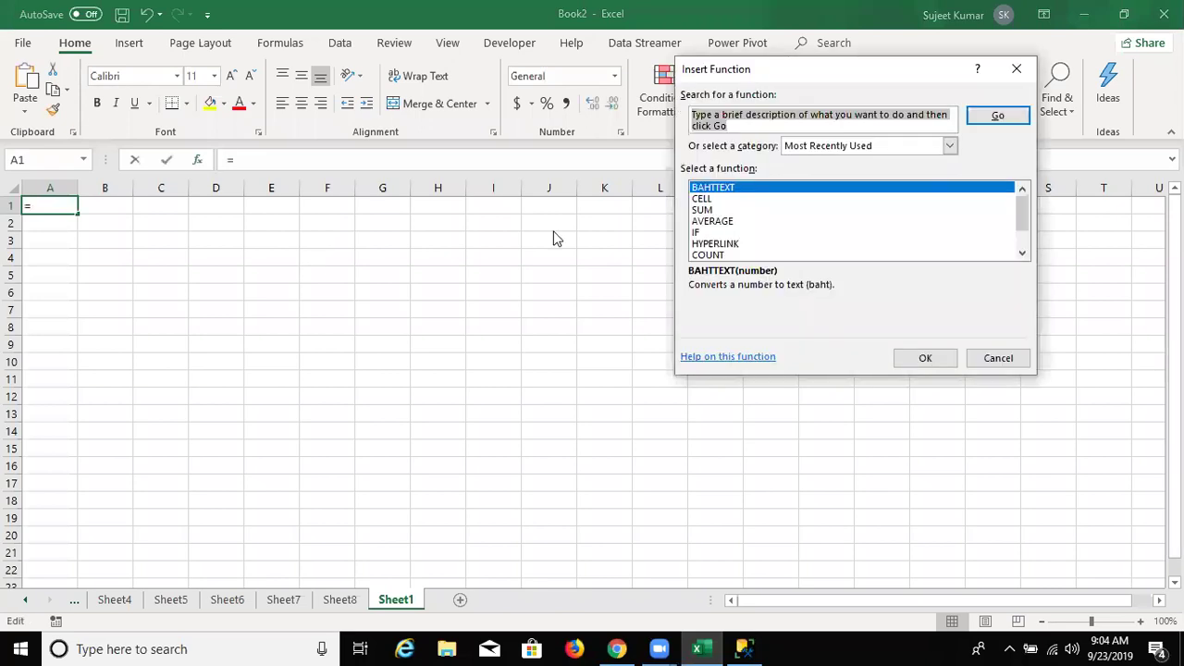
key("Escape")
left_click(336, 259)
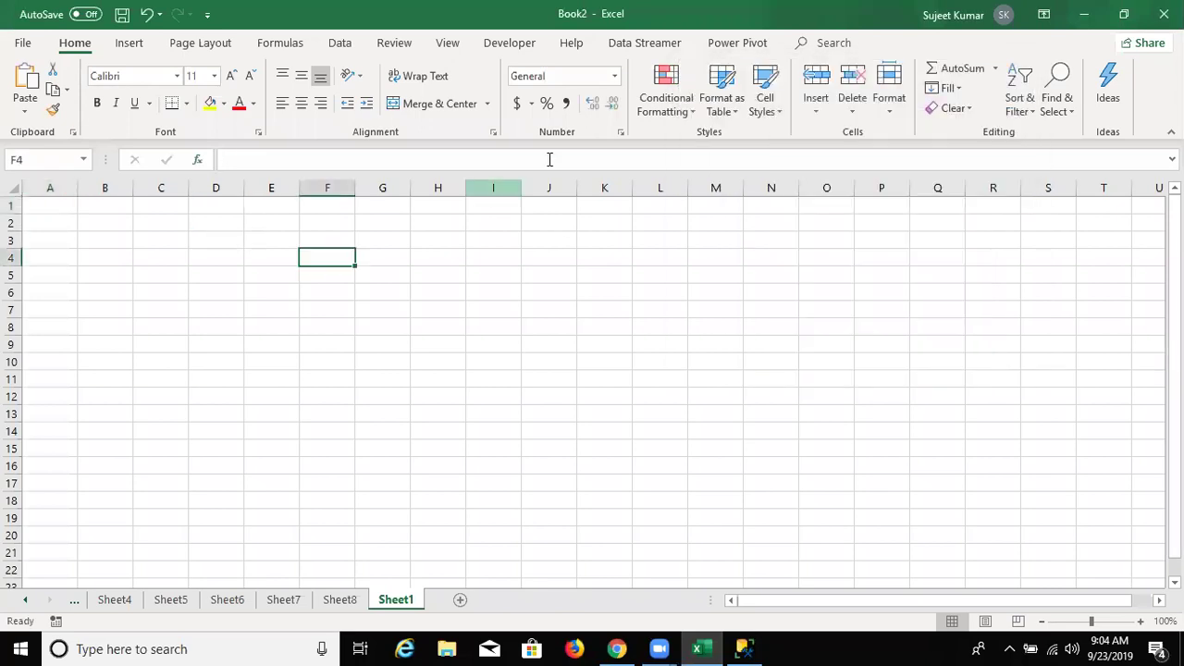
left_click(621, 132)
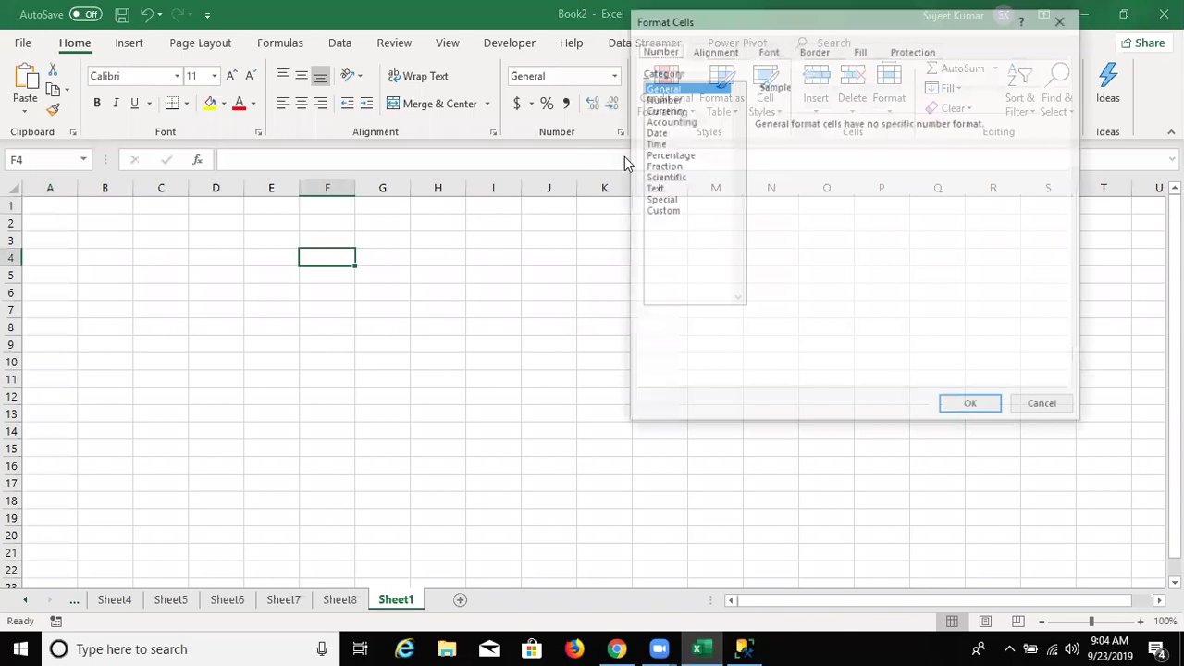
left_click(671, 212)
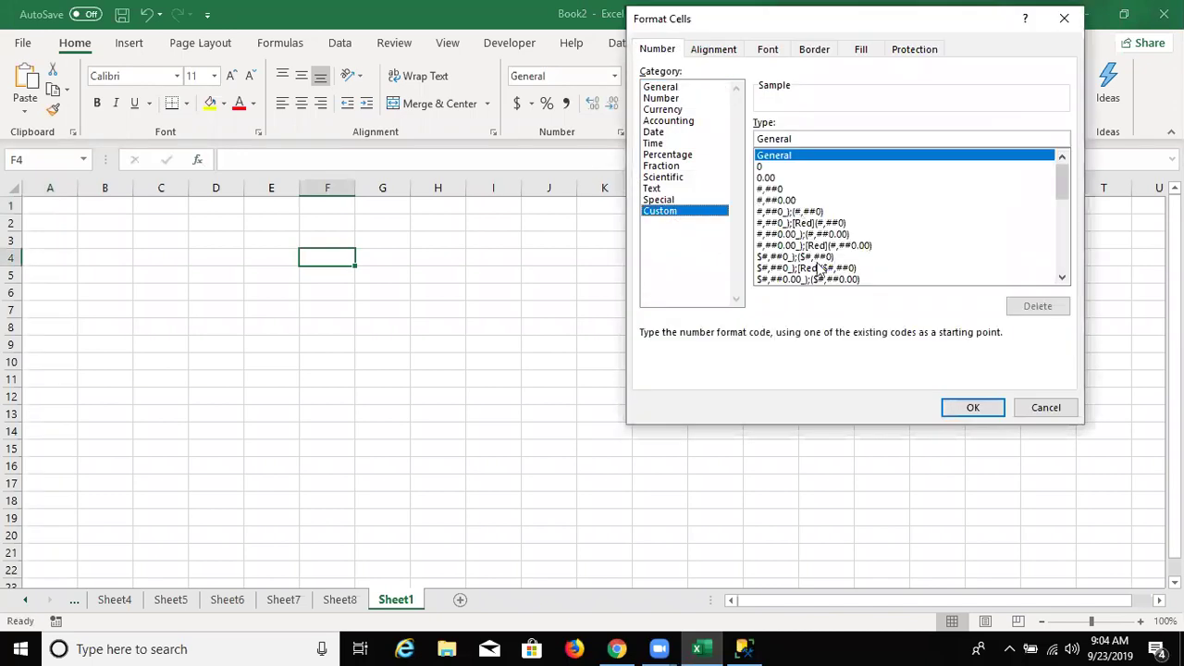
left_click(820, 279)
left_click(813, 258)
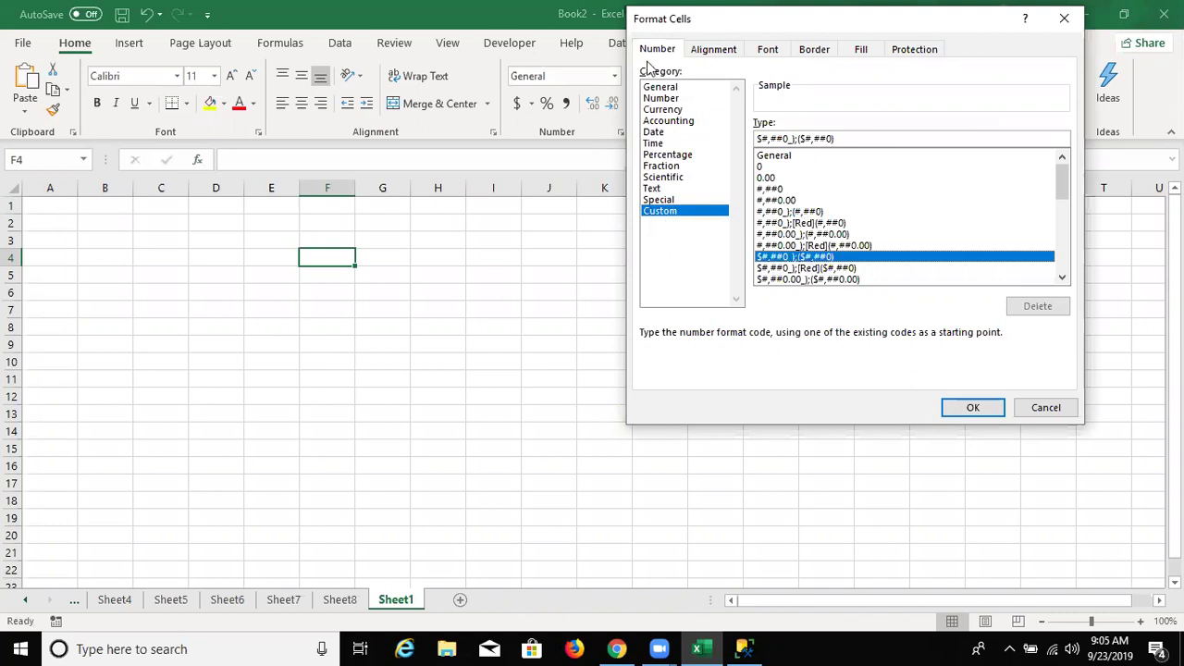
key("Return")
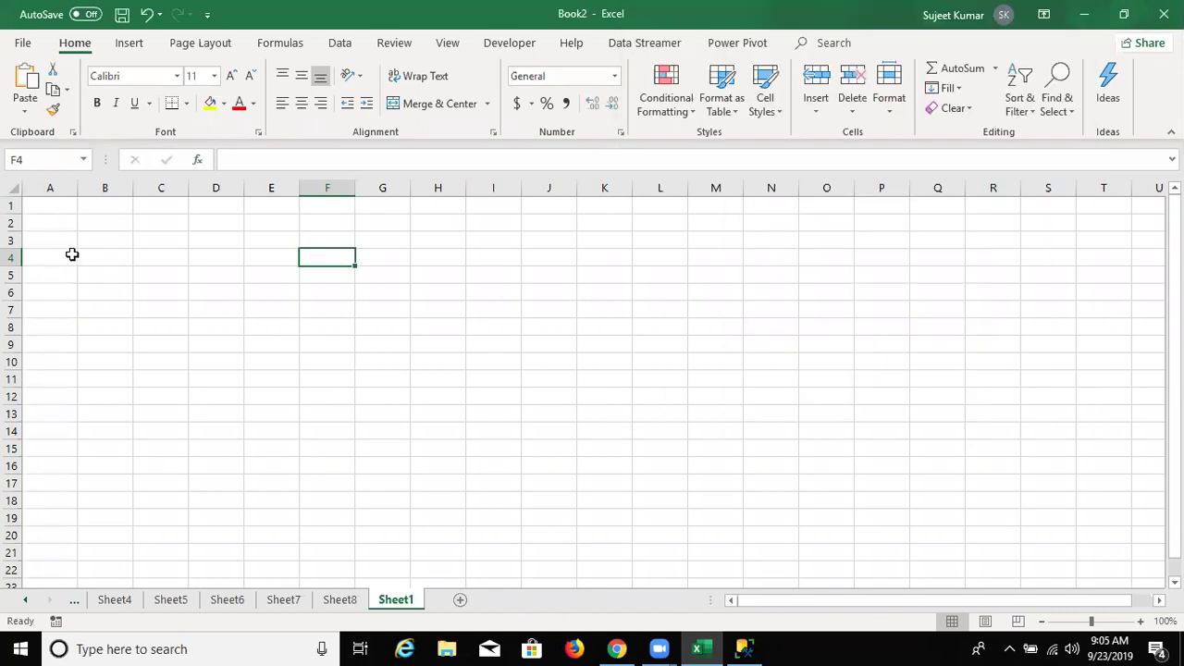
left_click(65, 215)
left_click(63, 207)
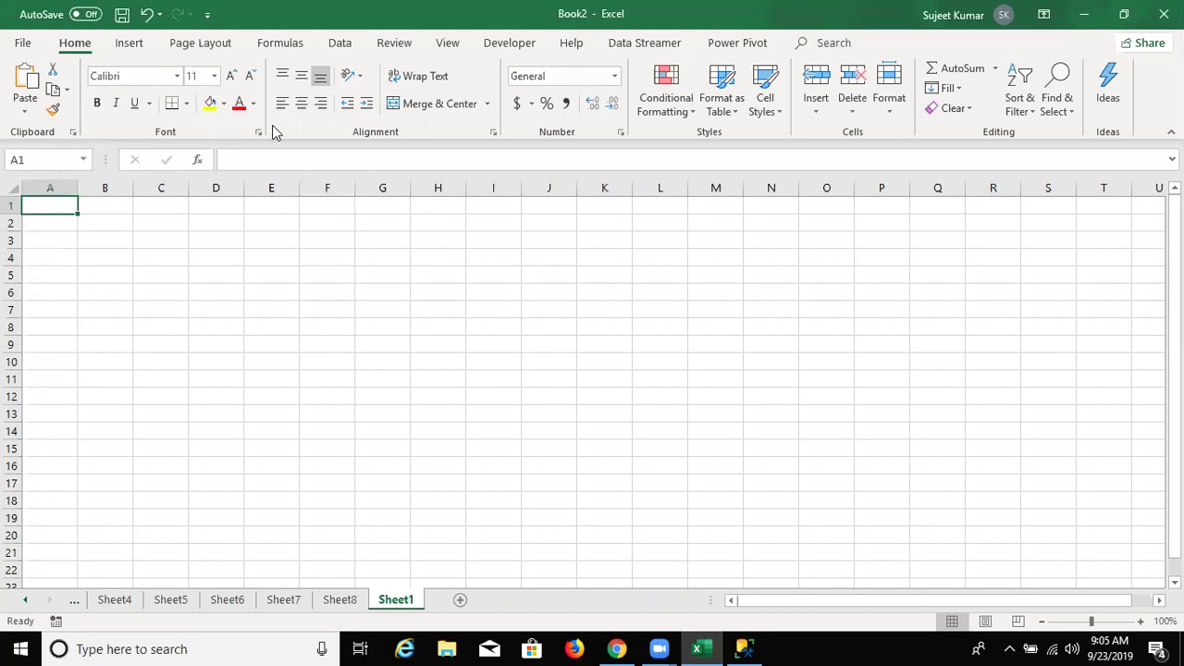
Bring Gmail to the front and scroll through the inbox messages.
left_click(618, 647)
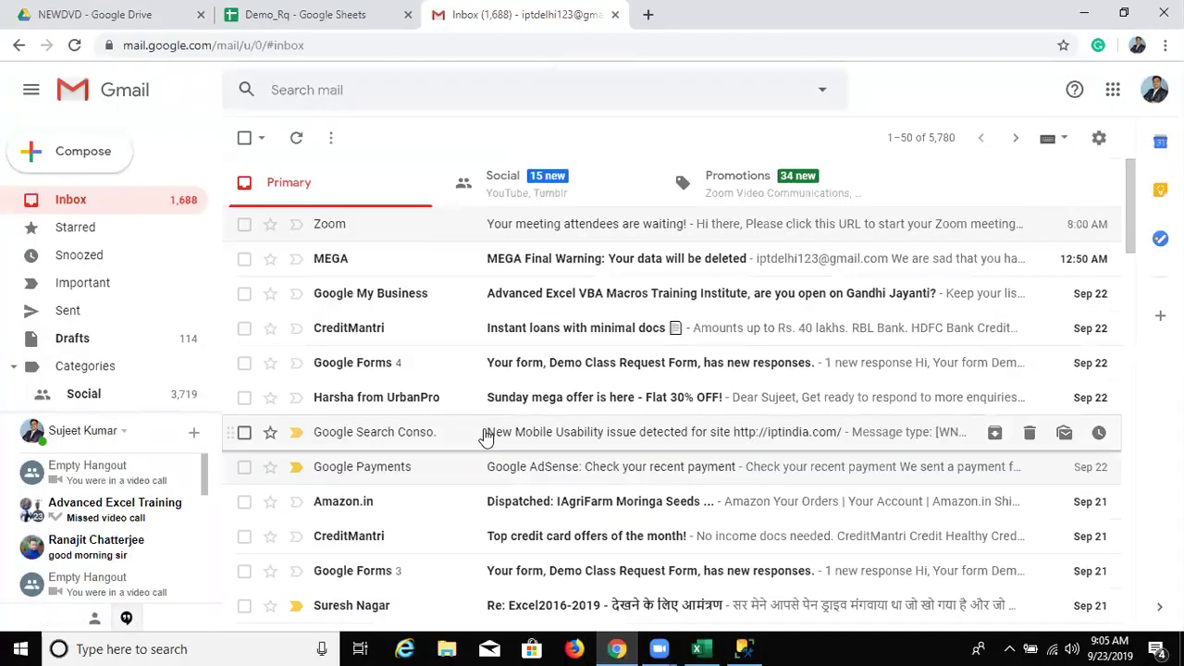
scroll(479, 465, "down", 2)
scroll(478, 466, "down", 2)
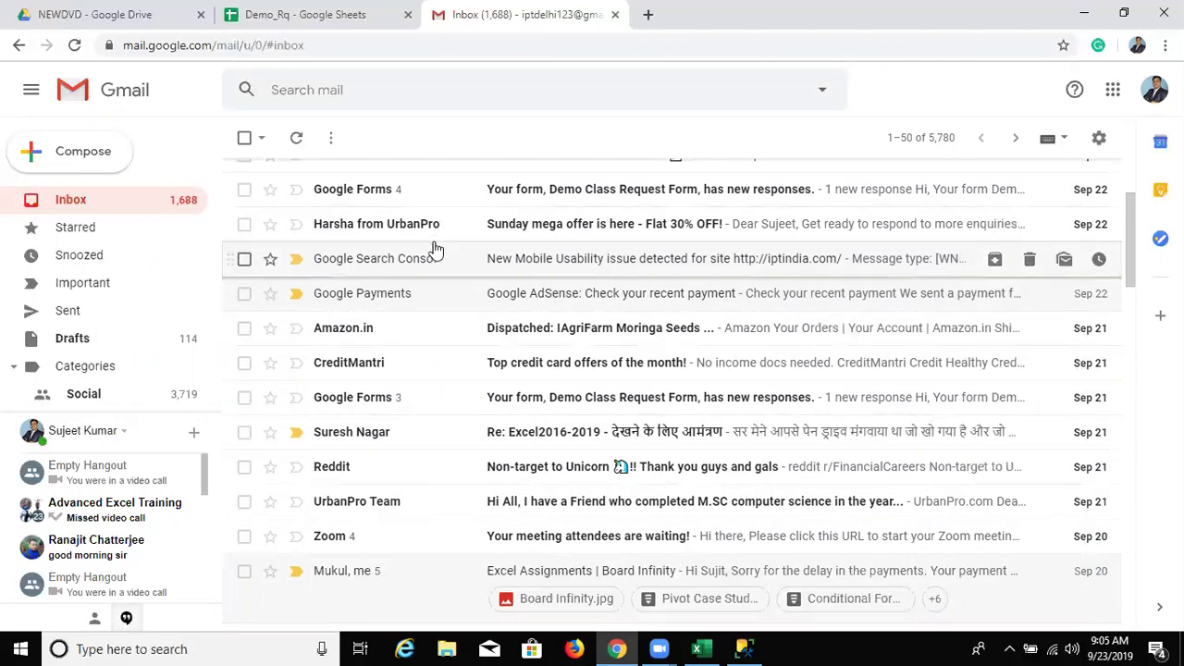
scroll(425, 277, "up", 1)
scroll(407, 291, "up", 1)
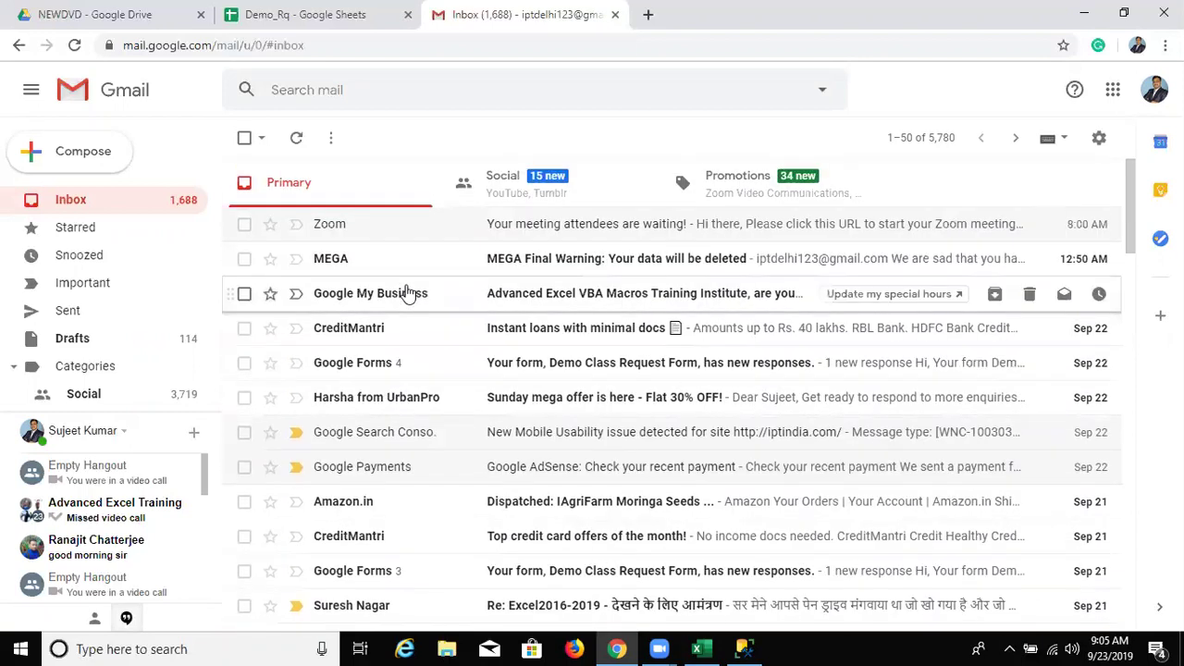
scroll(452, 426, "down", 5)
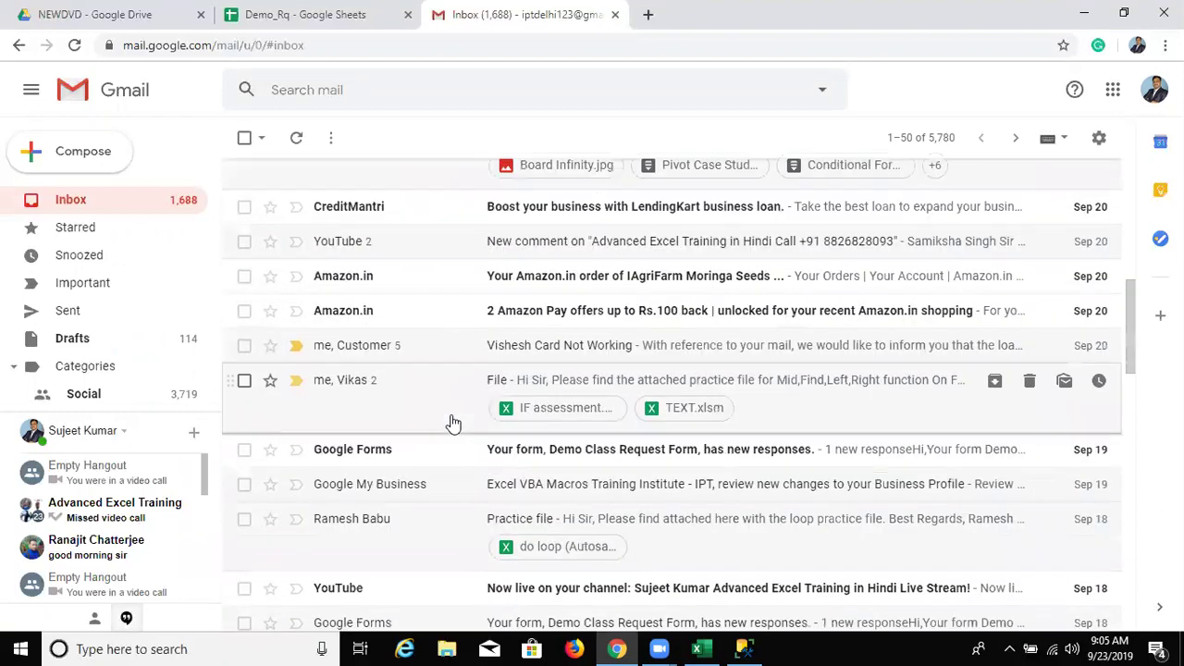
scroll(445, 416, "up", 1)
scroll(449, 379, "up", 3)
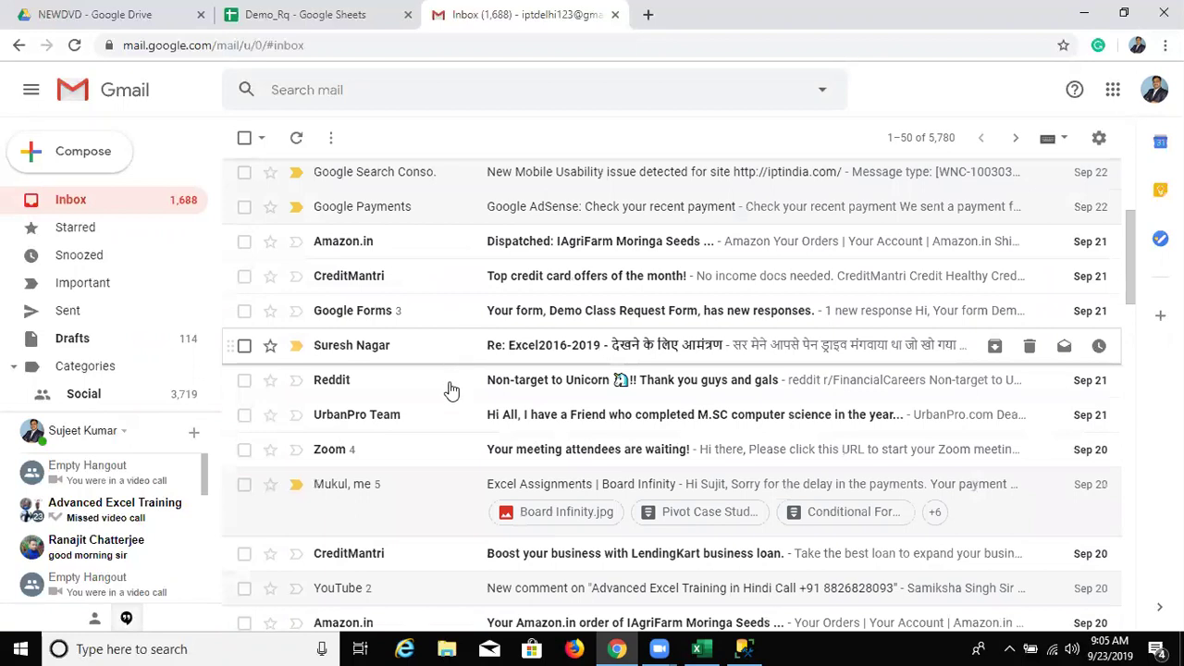
Open the Excel2016-2019 reply, go back to the inbox, then return to Excel.
left_click(425, 345)
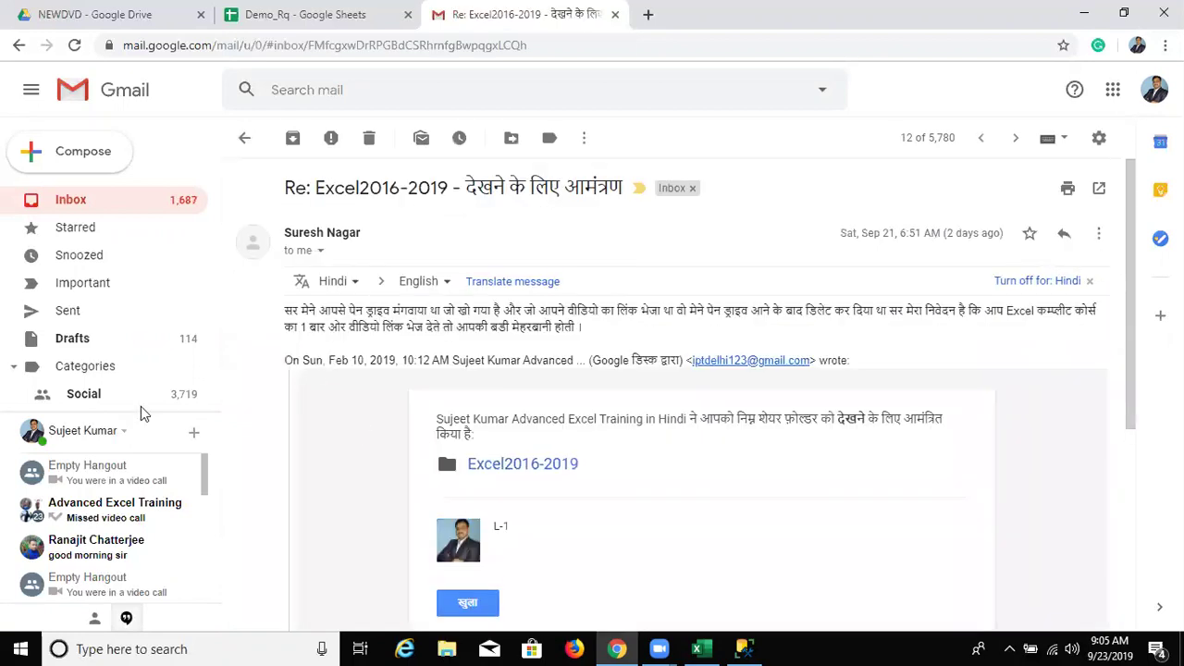
left_click(81, 209)
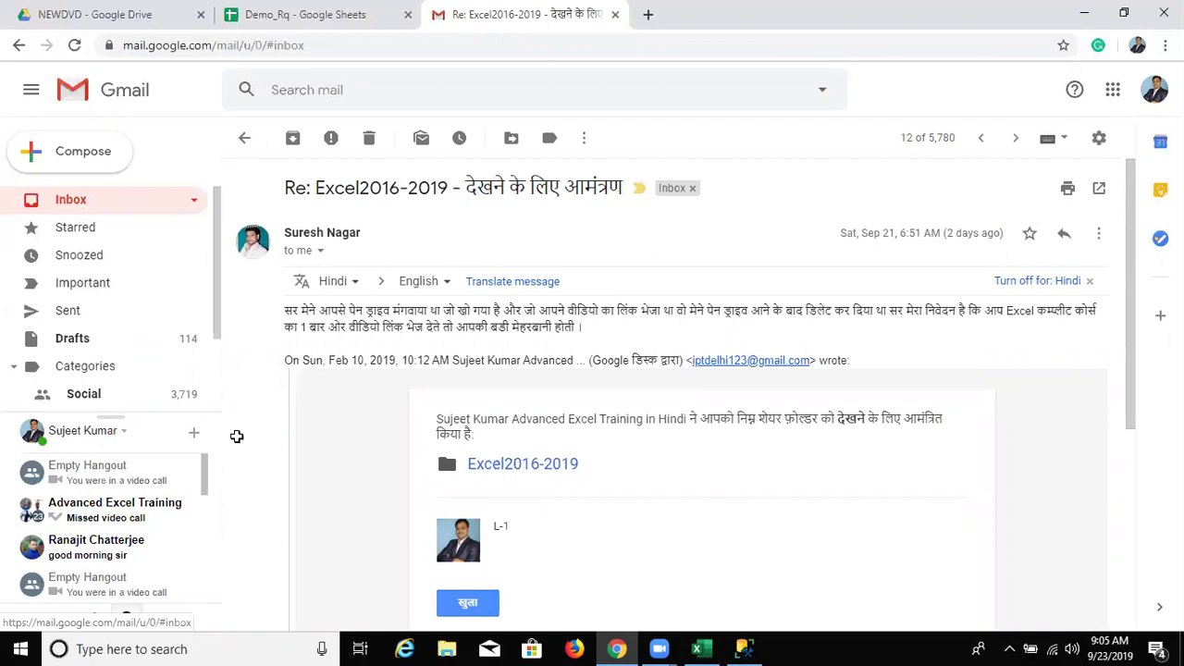
key("alt+Tab")
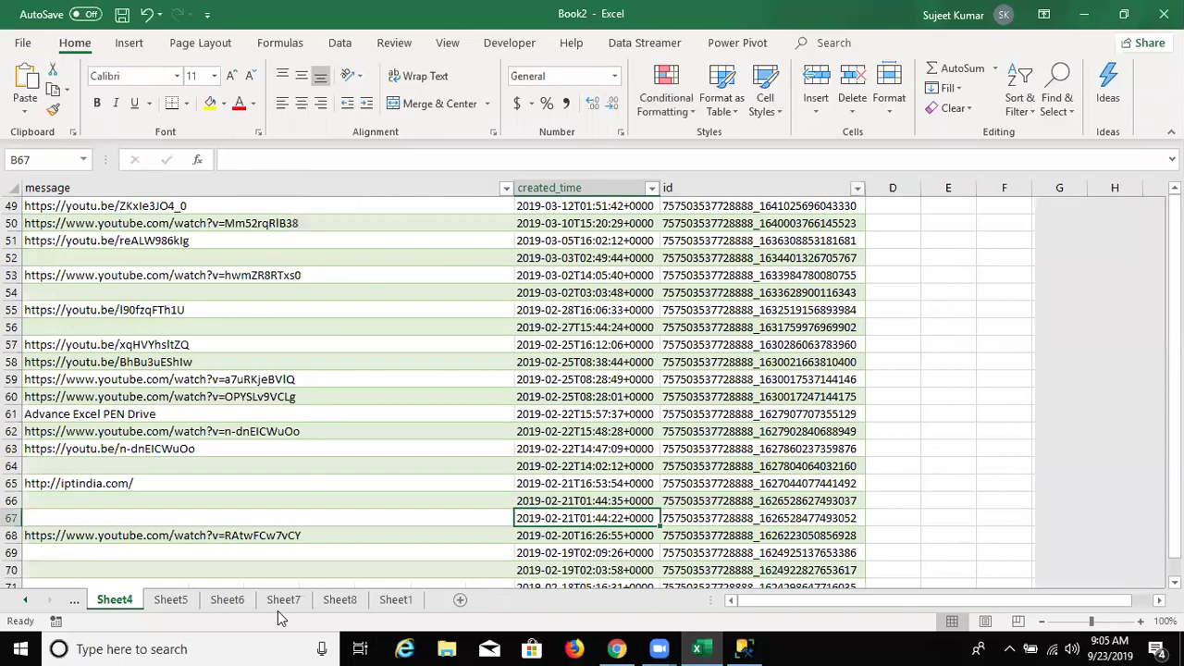
Browse Sheets 5–7, then copy the Rankings table columns A:F from Sheet8.
left_click(170, 603)
left_click(226, 606, "ctrl")
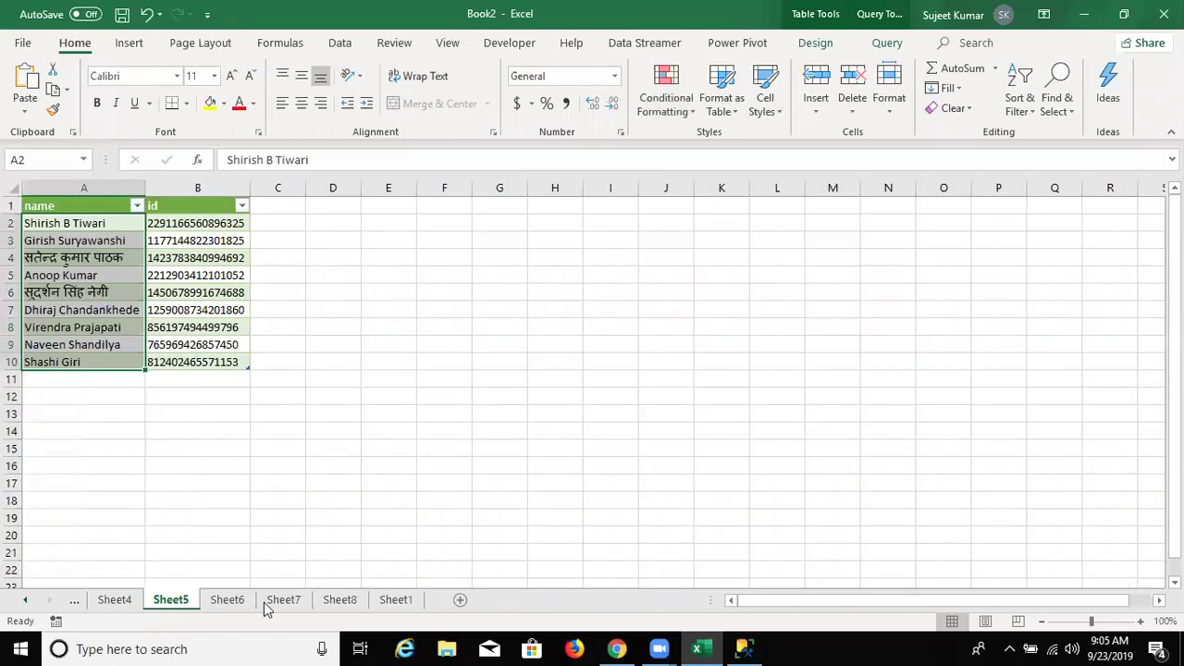
left_click(283, 600)
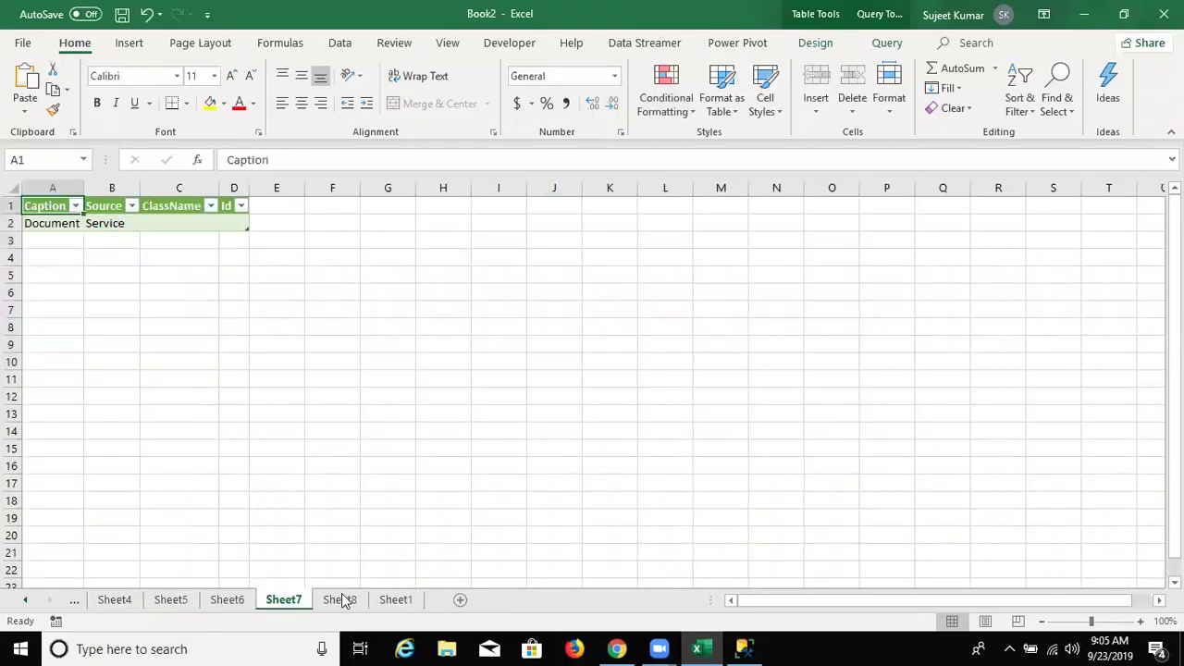
left_click(339, 600)
mouse_move(51, 185)
left_mouse_down()
mouse_move(534, 328)
mouse_move(672, 350)
left_mouse_up()
key("ctrl+c")
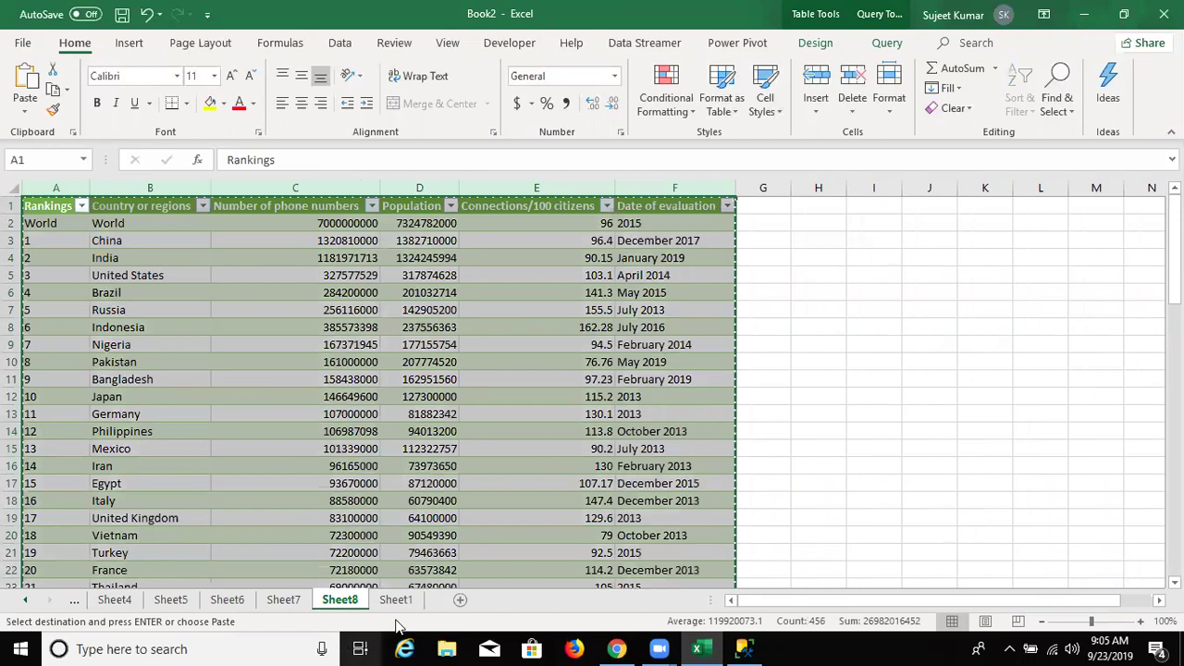
Paste the table into Sheet1 at A1 as Values & Number Formatting.
left_click(396, 600)
left_click(42, 205)
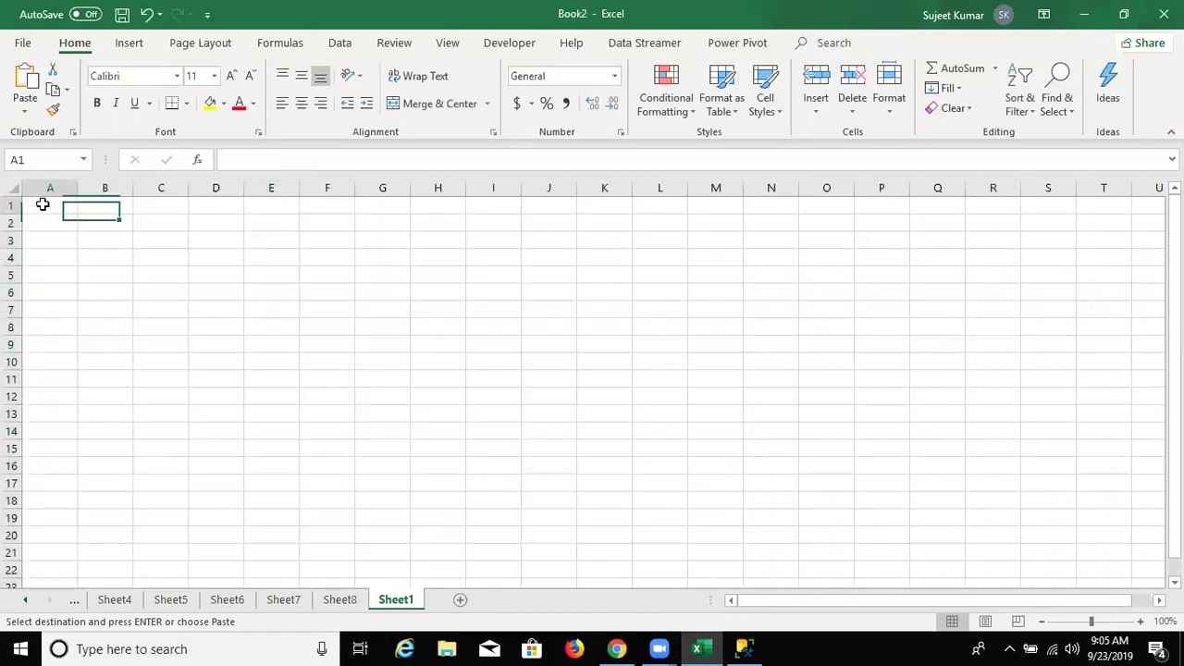
left_click(128, 42)
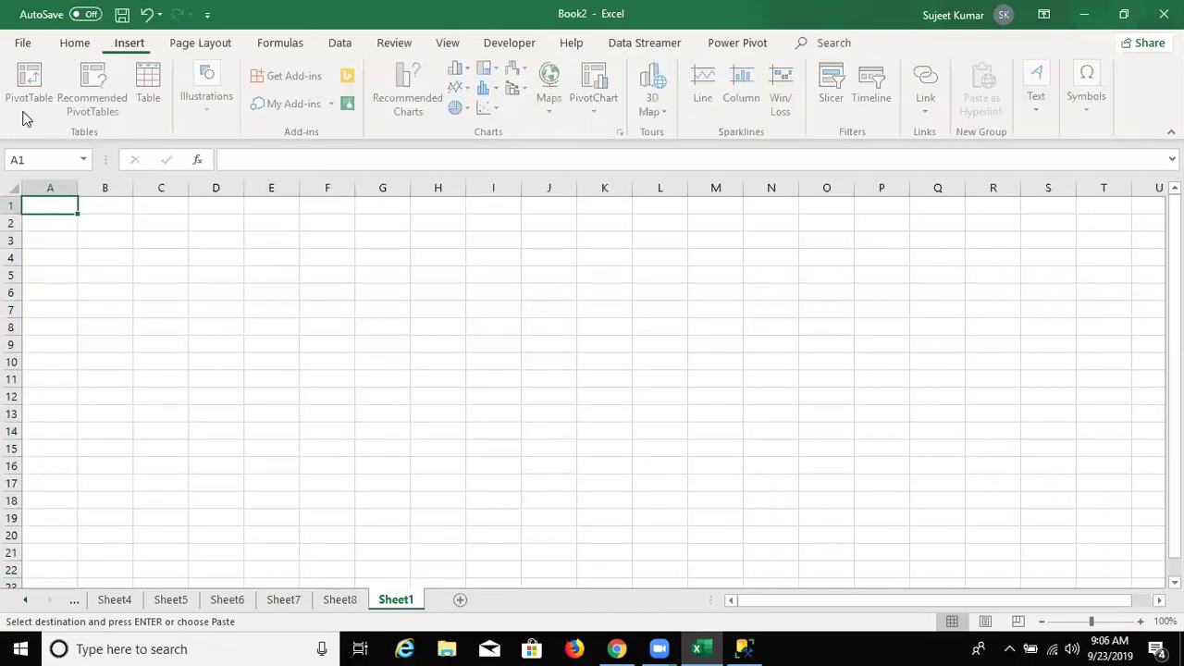
key("alt+h")
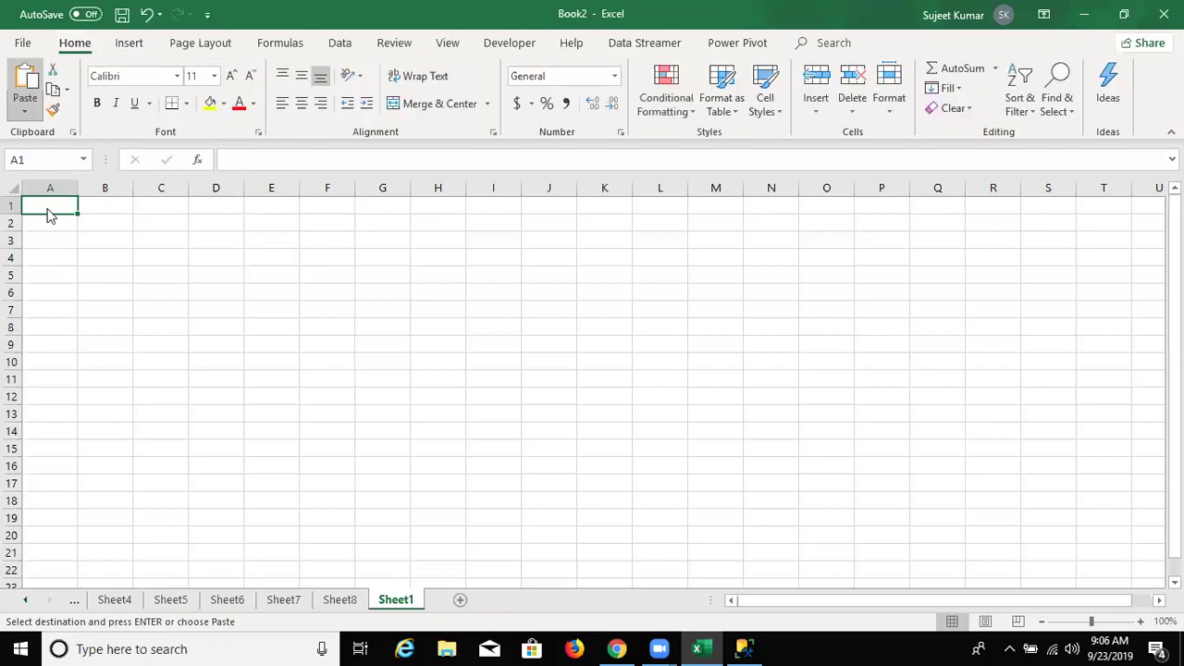
key("v")
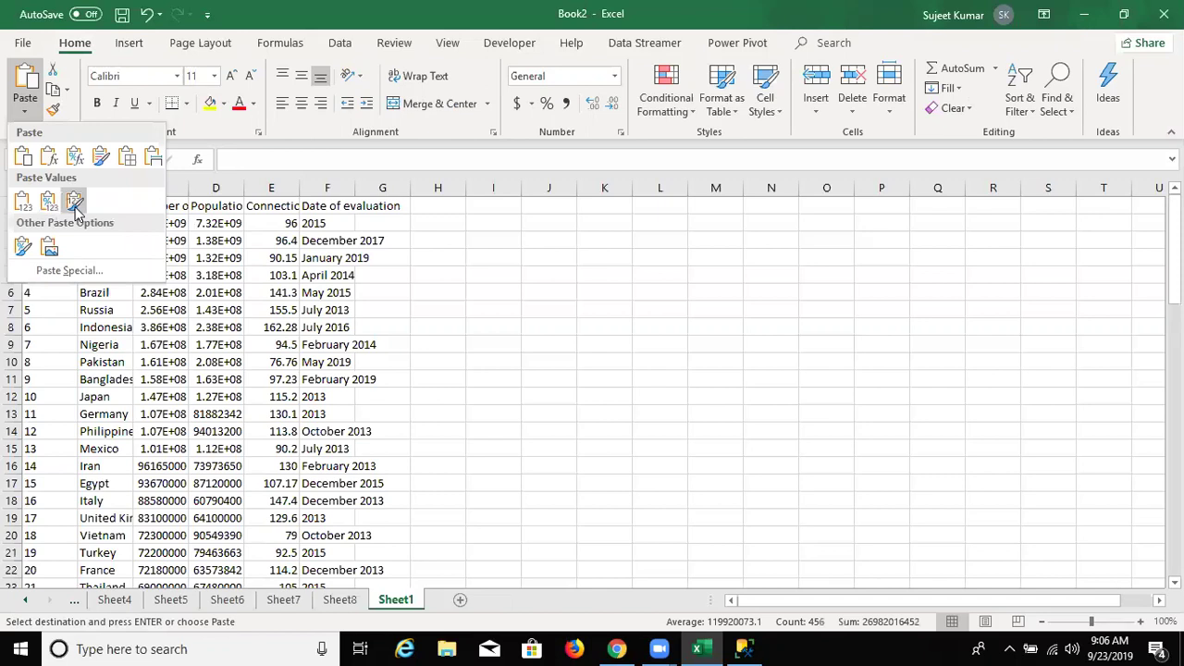
left_click(77, 203)
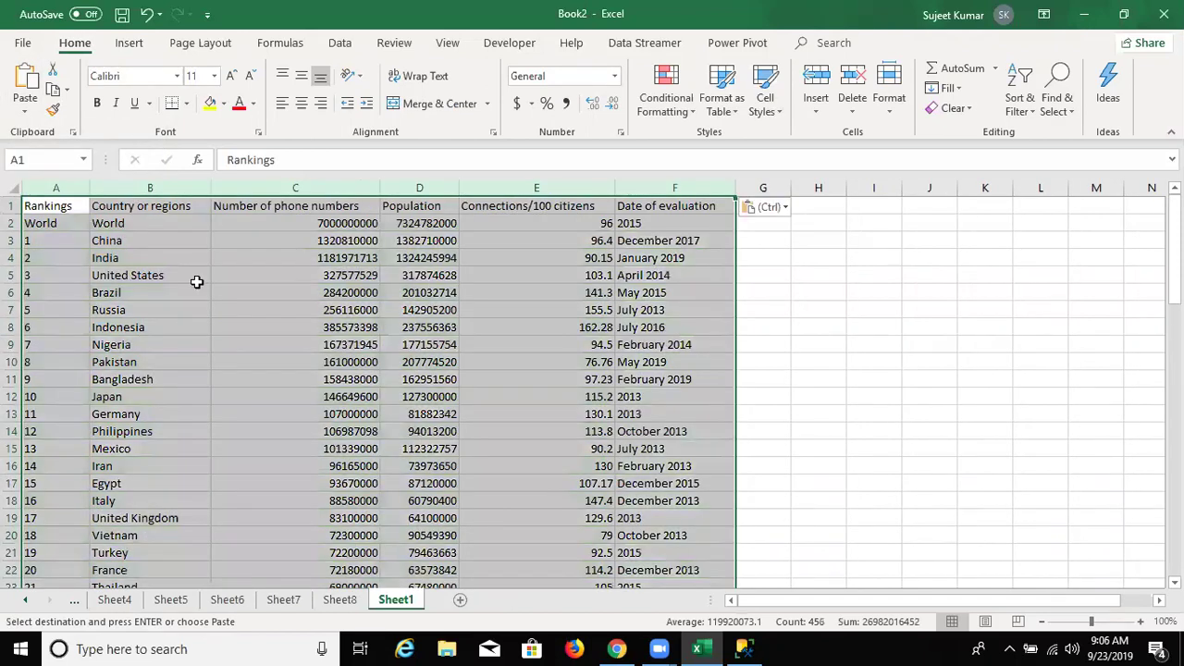
Check the pasted cells C5 and B2 and scroll through the table.
left_click(222, 275)
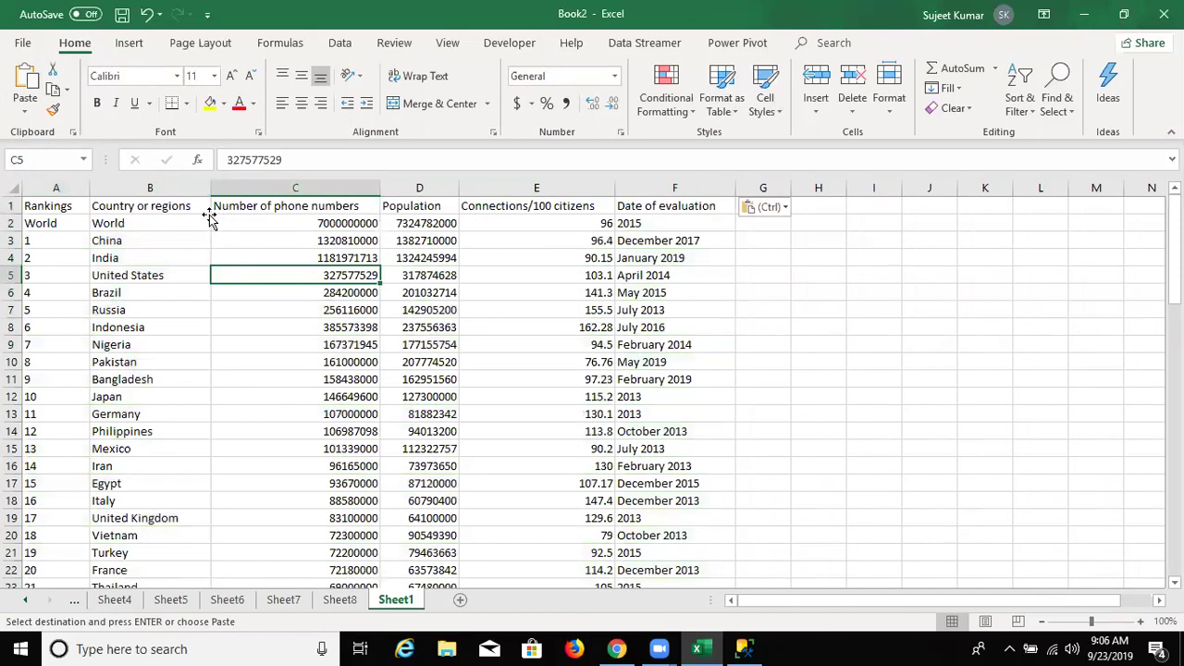
left_click(208, 223)
scroll(185, 236, "down", 3)
scroll(191, 250, "down", 2)
scroll(194, 247, "down", 4)
scroll(193, 247, "up", 6)
scroll(193, 246, "up", 3)
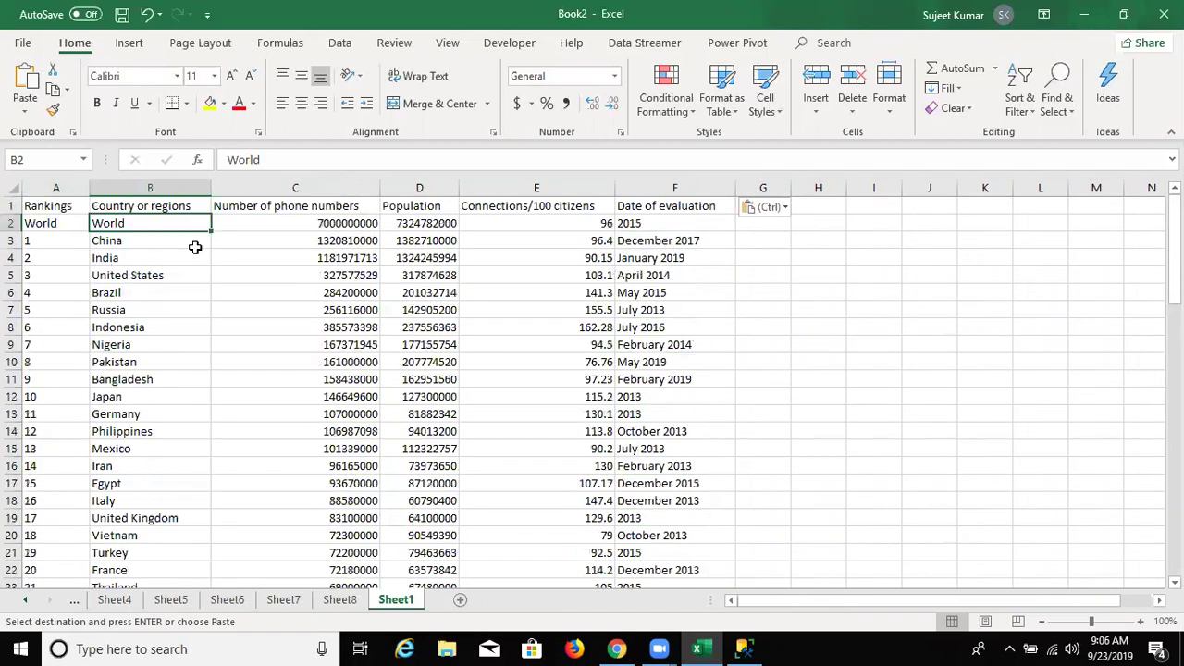
Inspect the connections values in E9, E15, E19 and E8 (162.28).
left_click(595, 344)
left_click(592, 450)
left_click(606, 518)
scroll(573, 477, "down", 2)
scroll(583, 389, "up", 2)
left_click(592, 325)
scroll(585, 408, "down", 4)
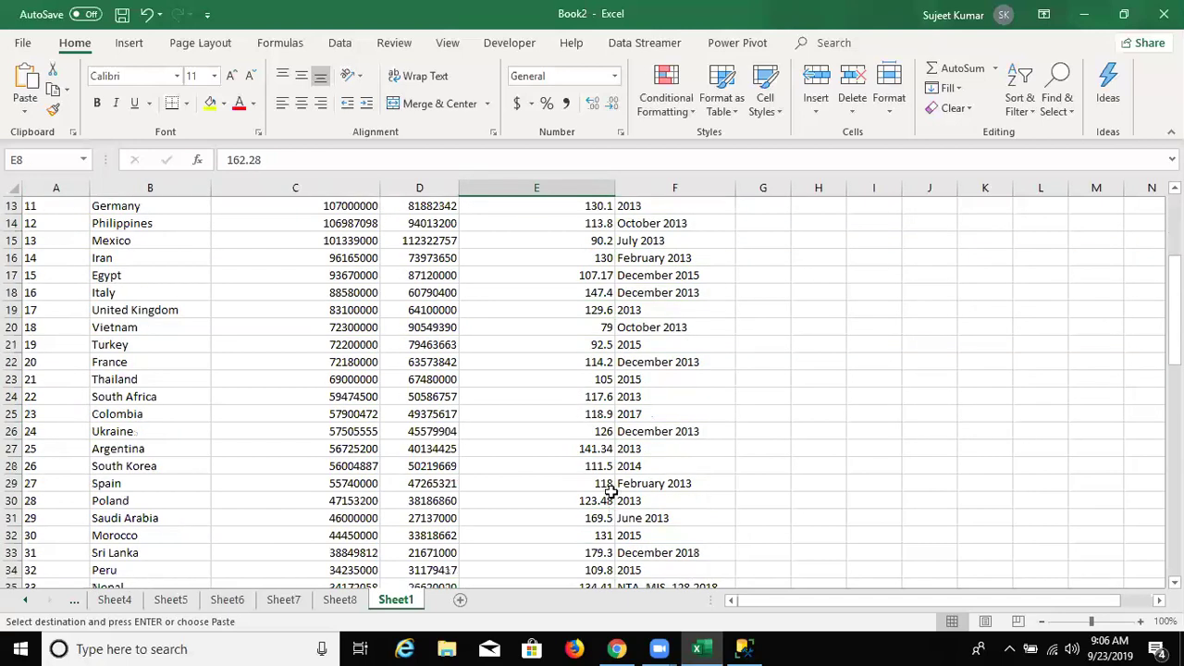
scroll(564, 503, "up", 2)
scroll(565, 500, "up", 1)
scroll(563, 494, "up", 1)
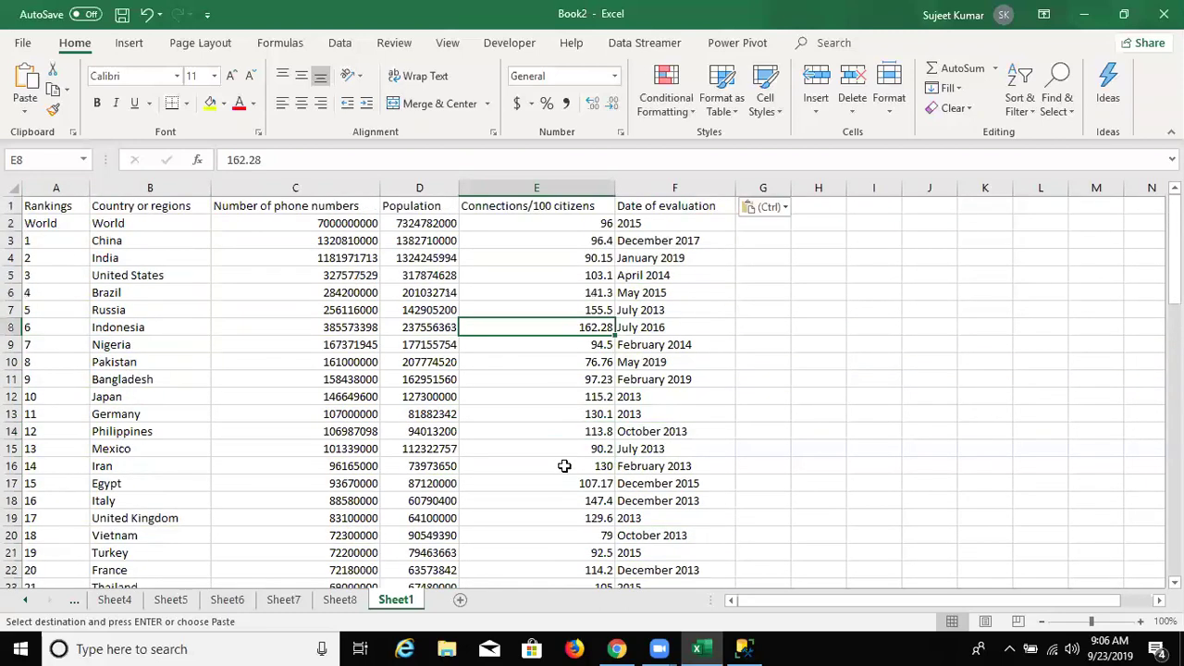
left_click(565, 189)
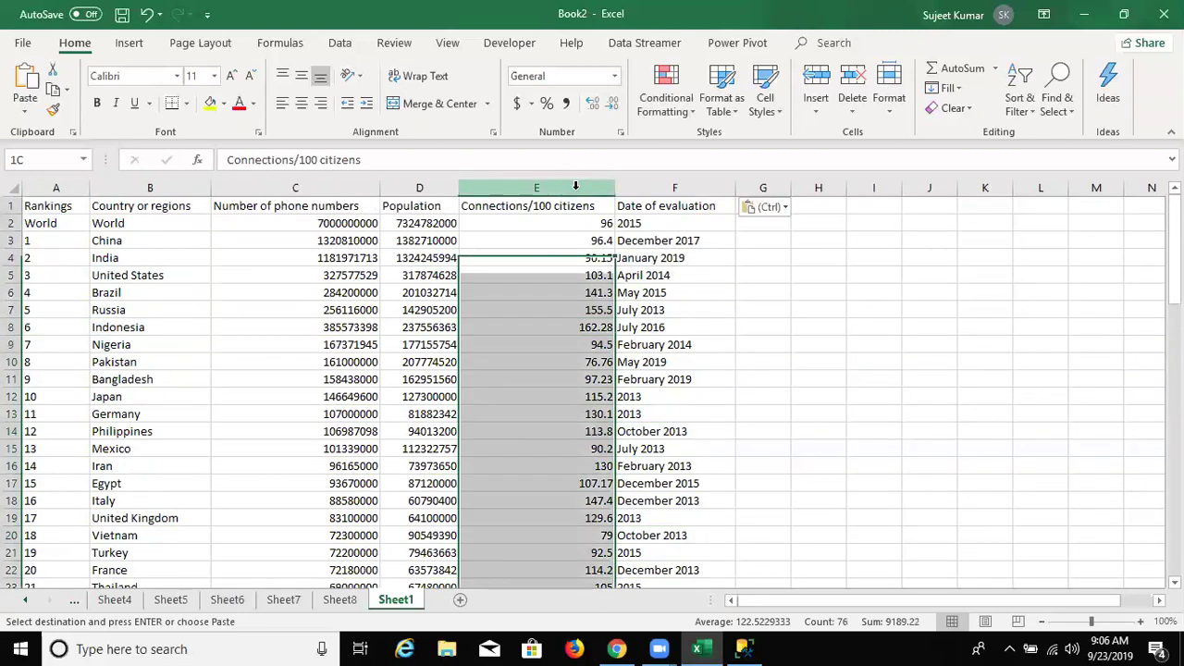
left_click(659, 118)
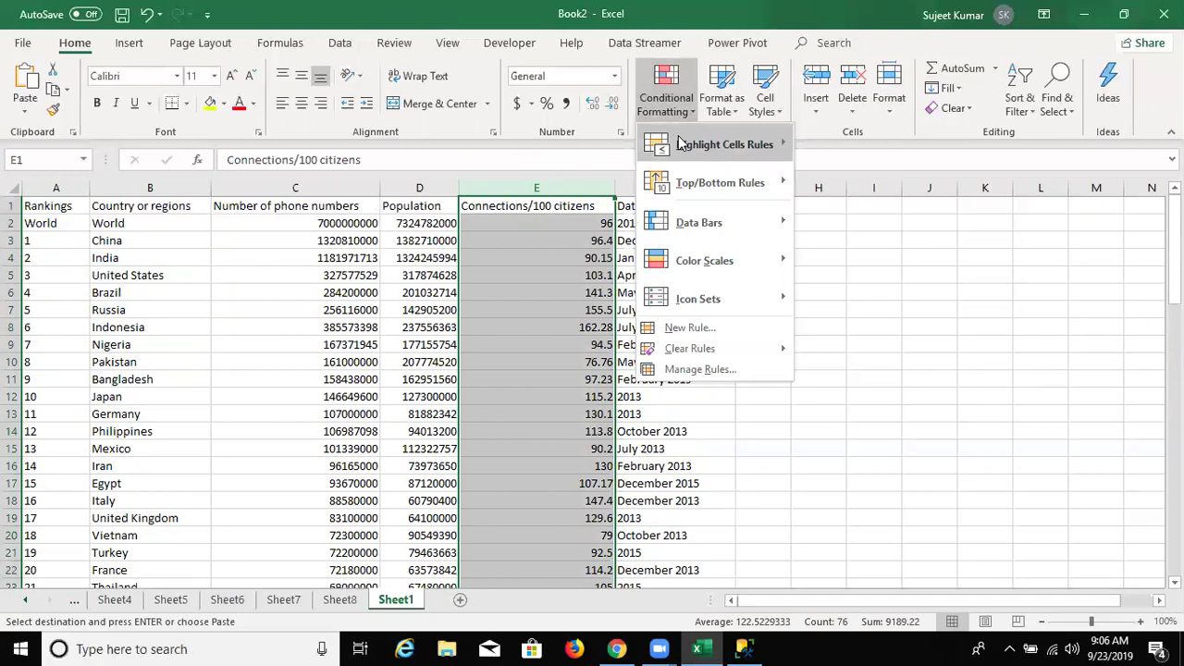
mouse_move(723, 144)
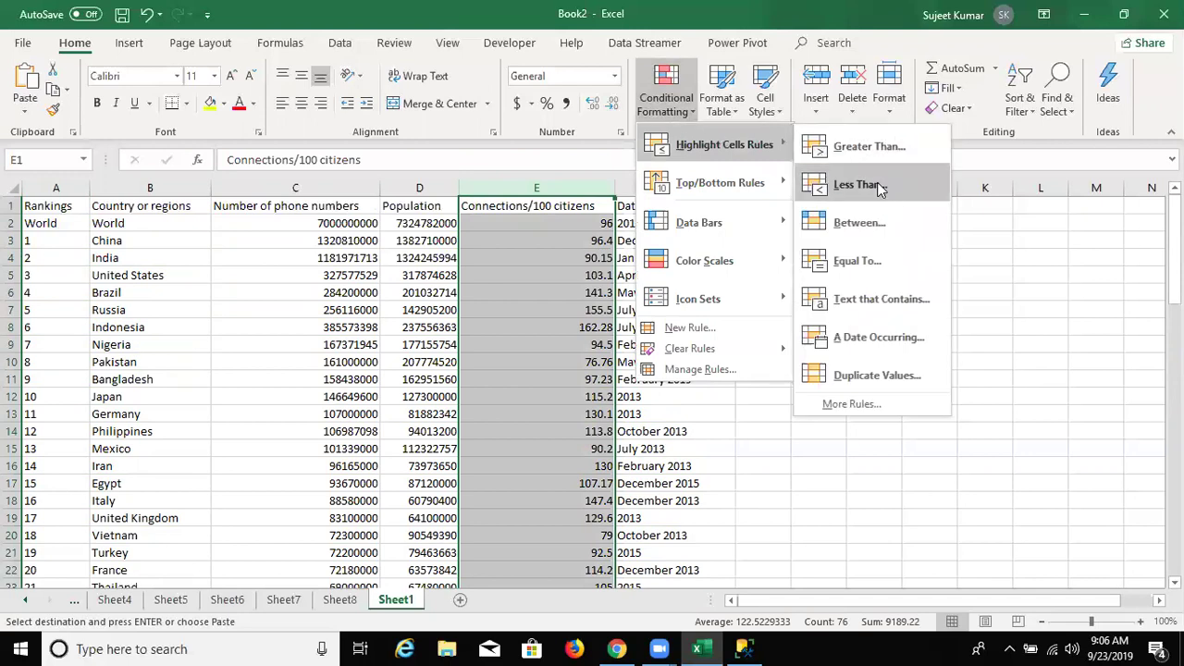
left_click(867, 148)
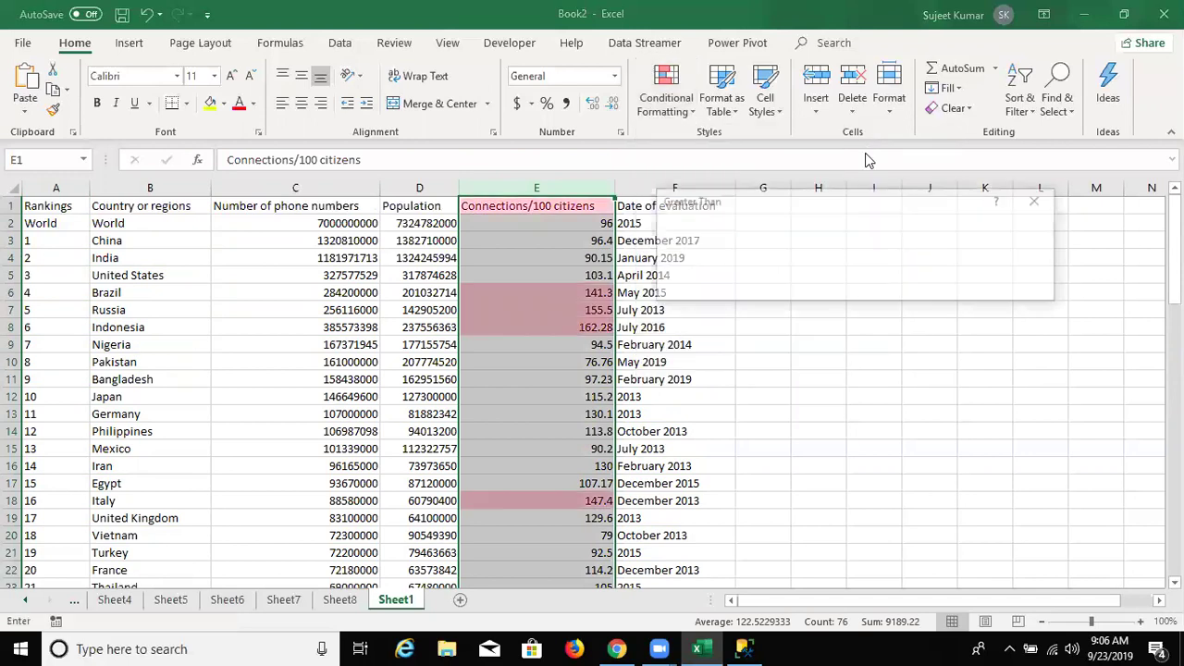
type("100")
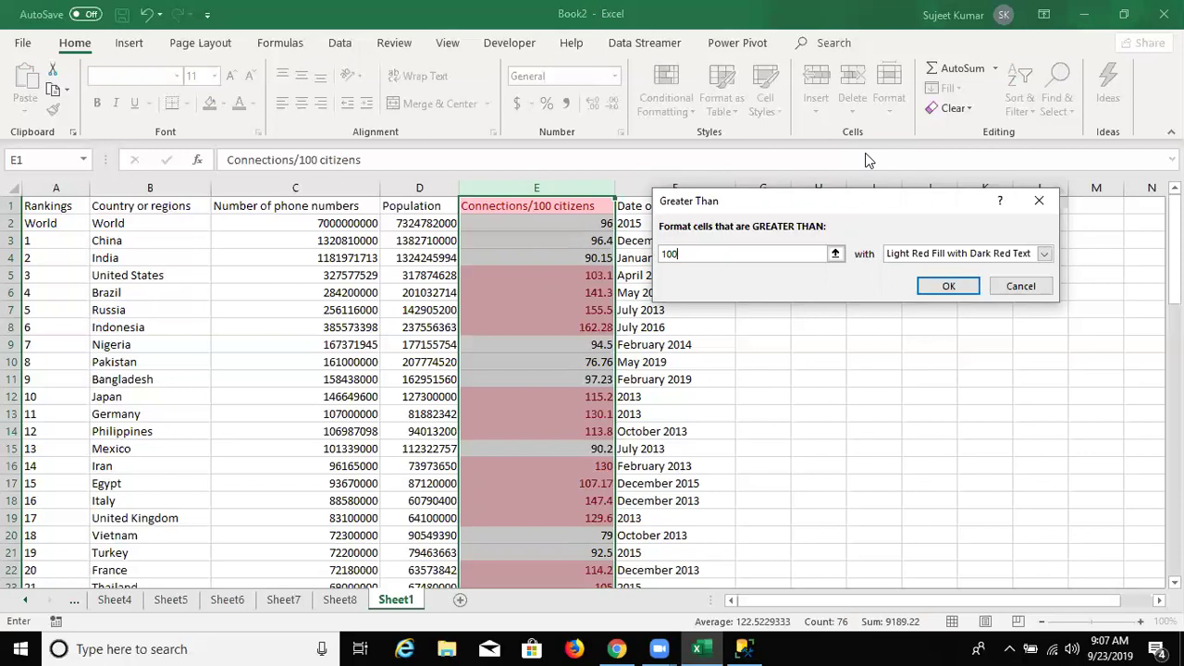
key("Return")
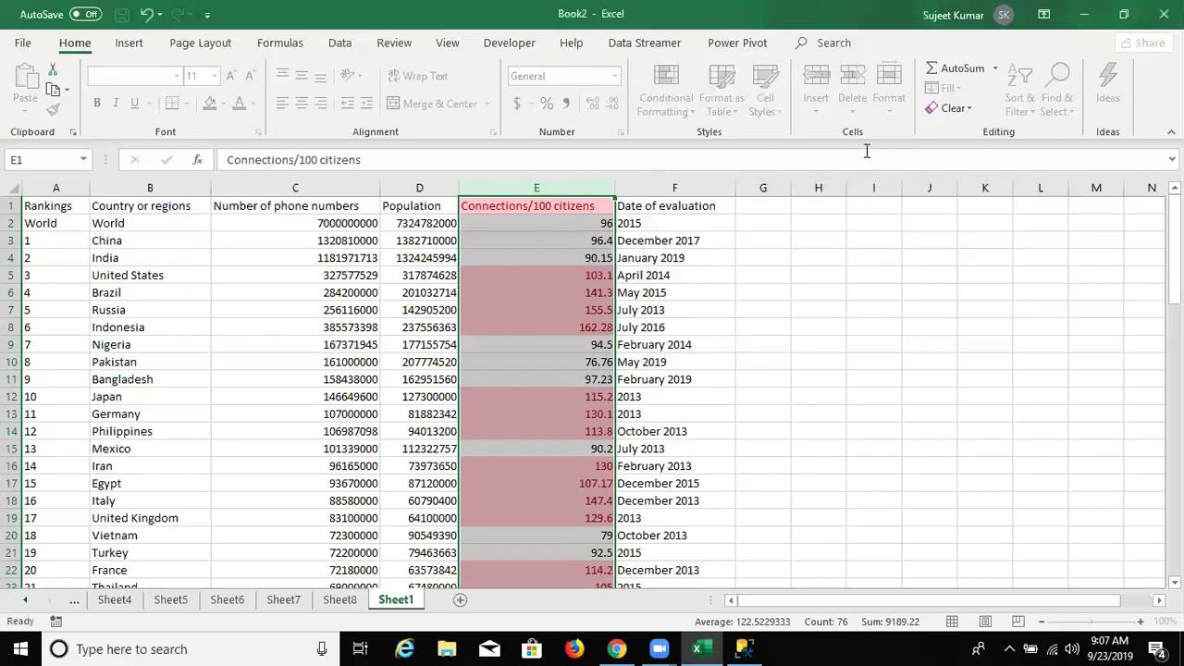
key("ctrl+z")
key("ctrl+c")
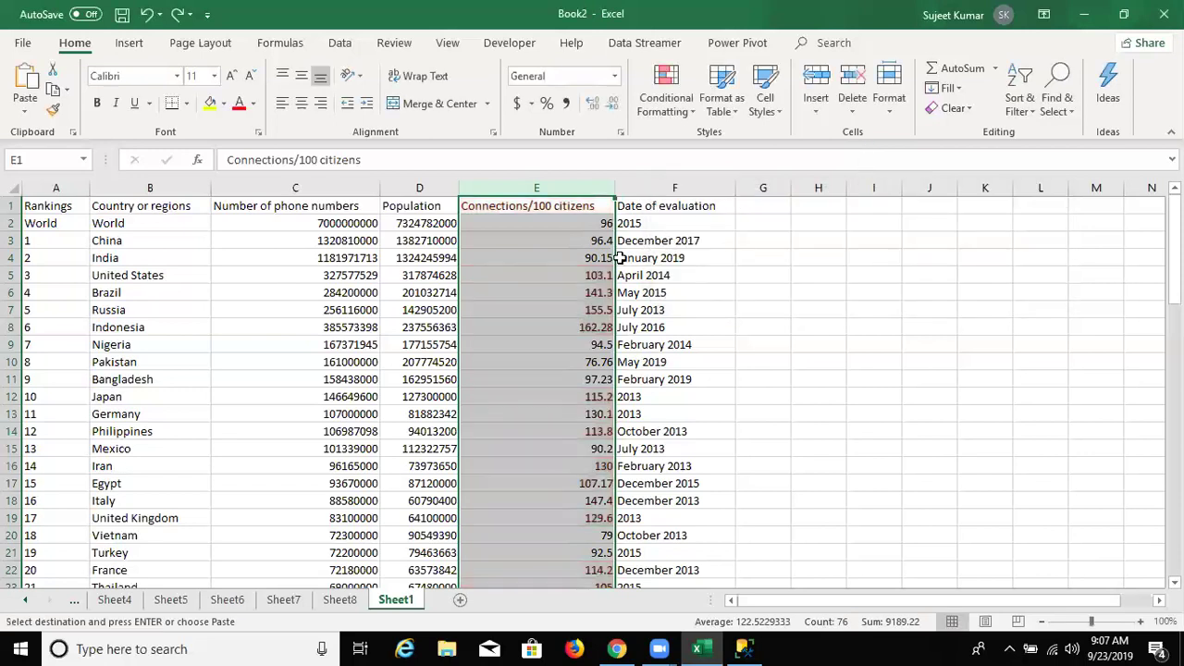
left_click(659, 112)
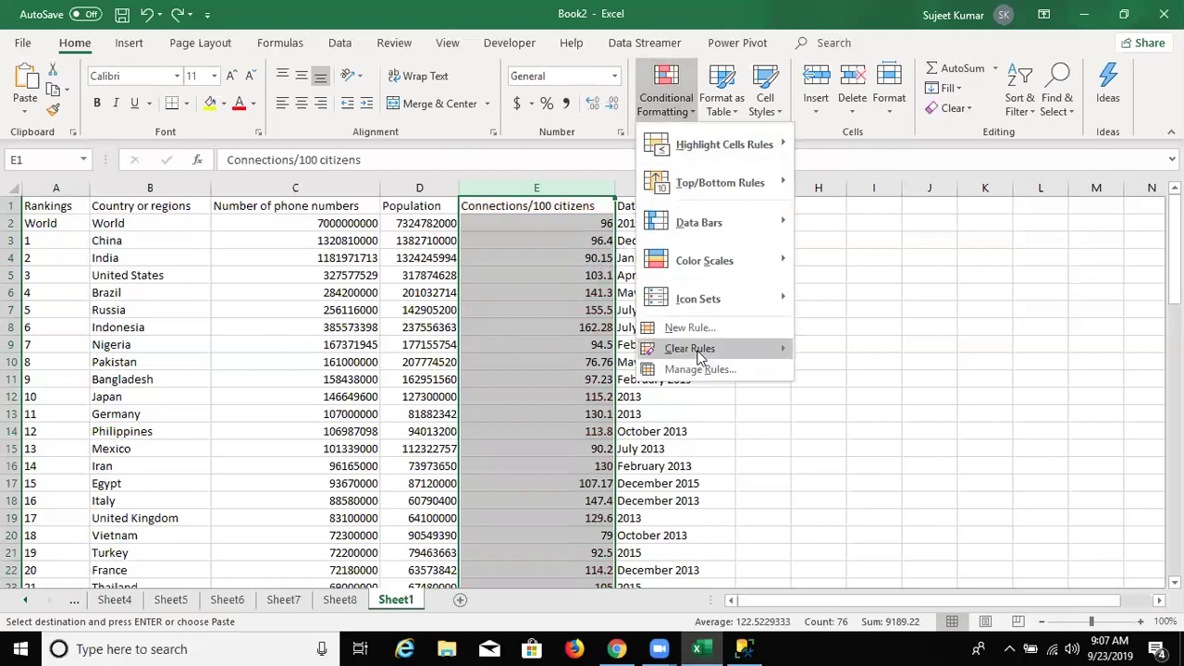
mouse_move(715, 182)
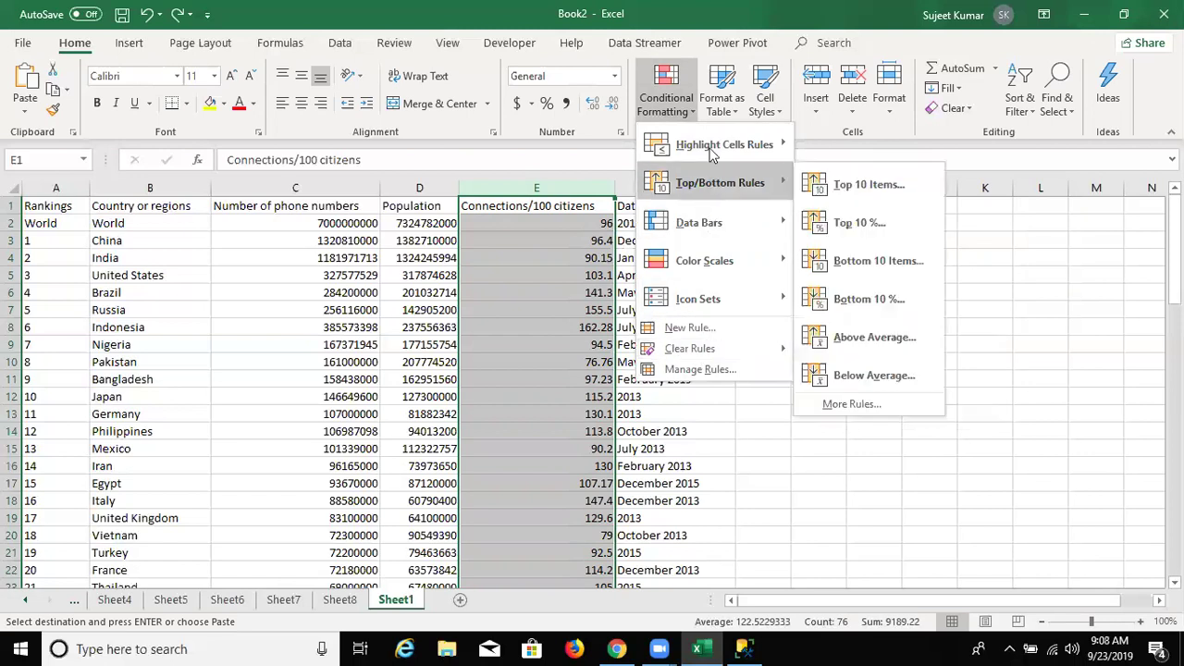
mouse_move(715, 143)
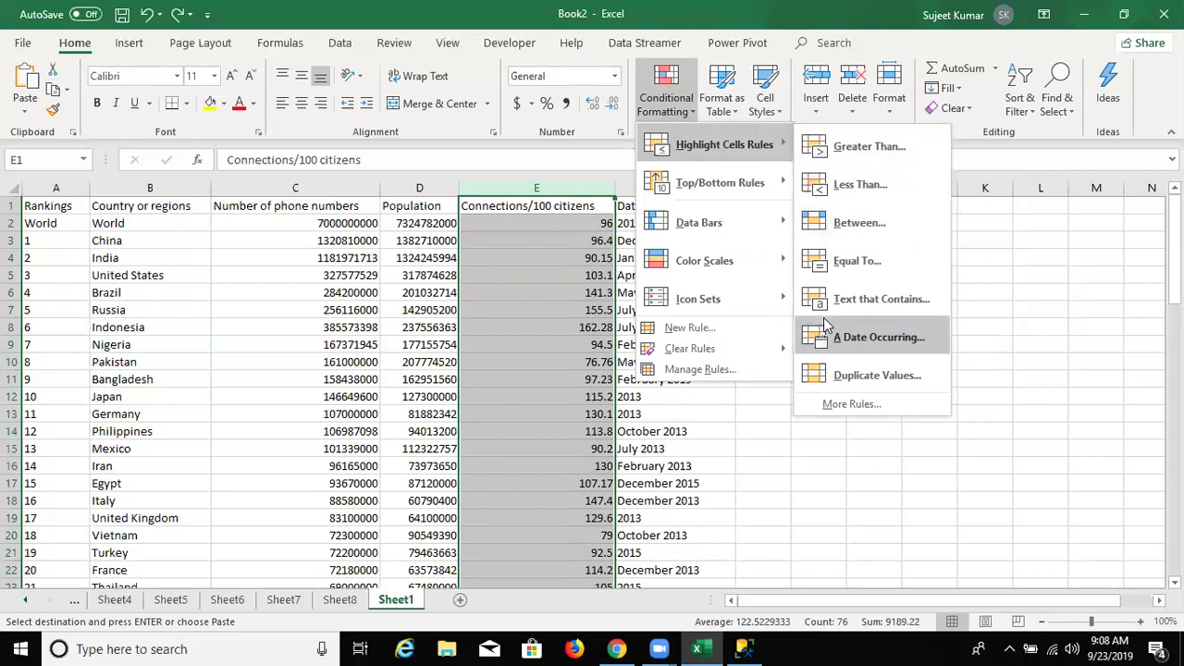
left_click(870, 148)
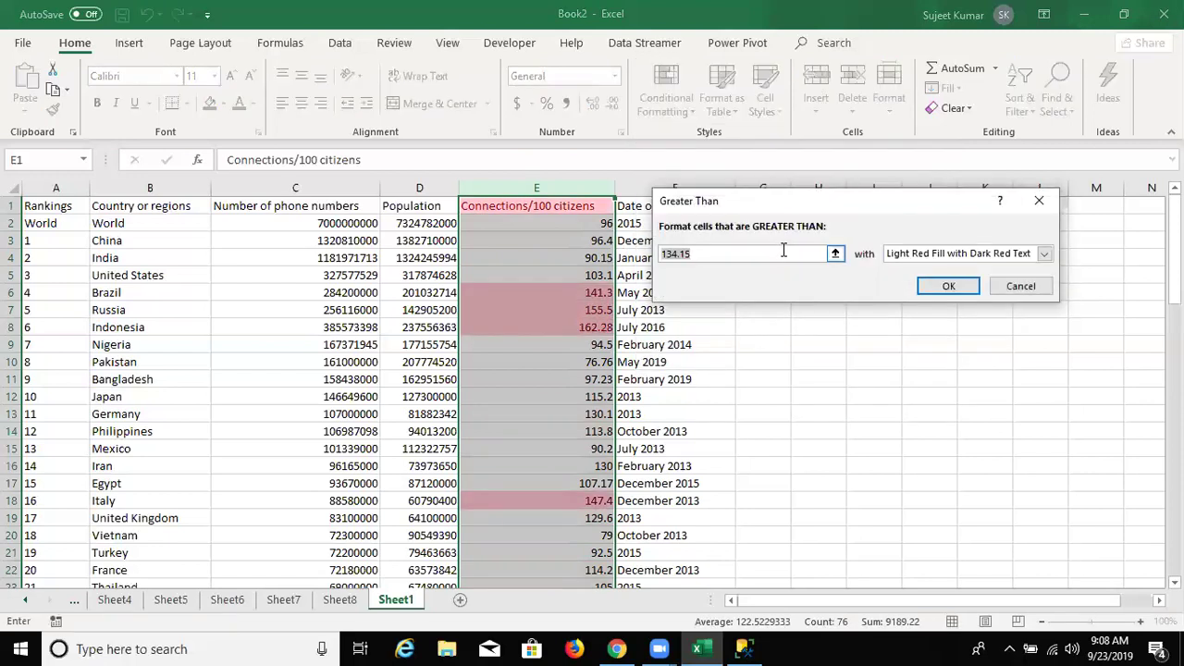
type("100")
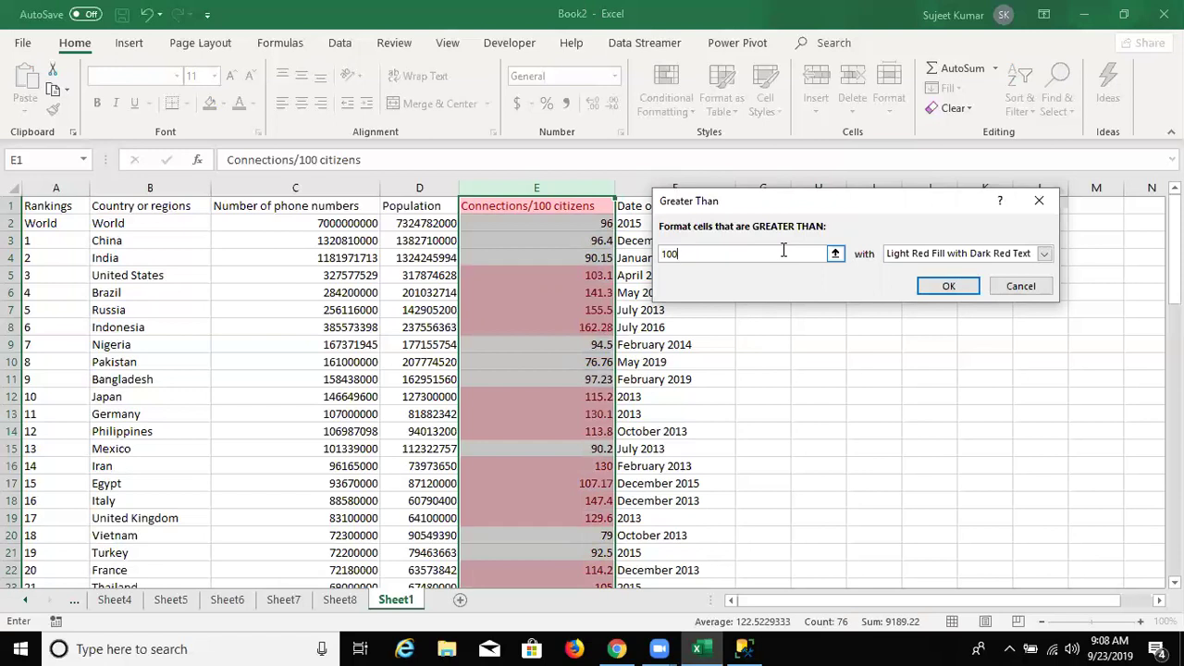
left_click(944, 256)
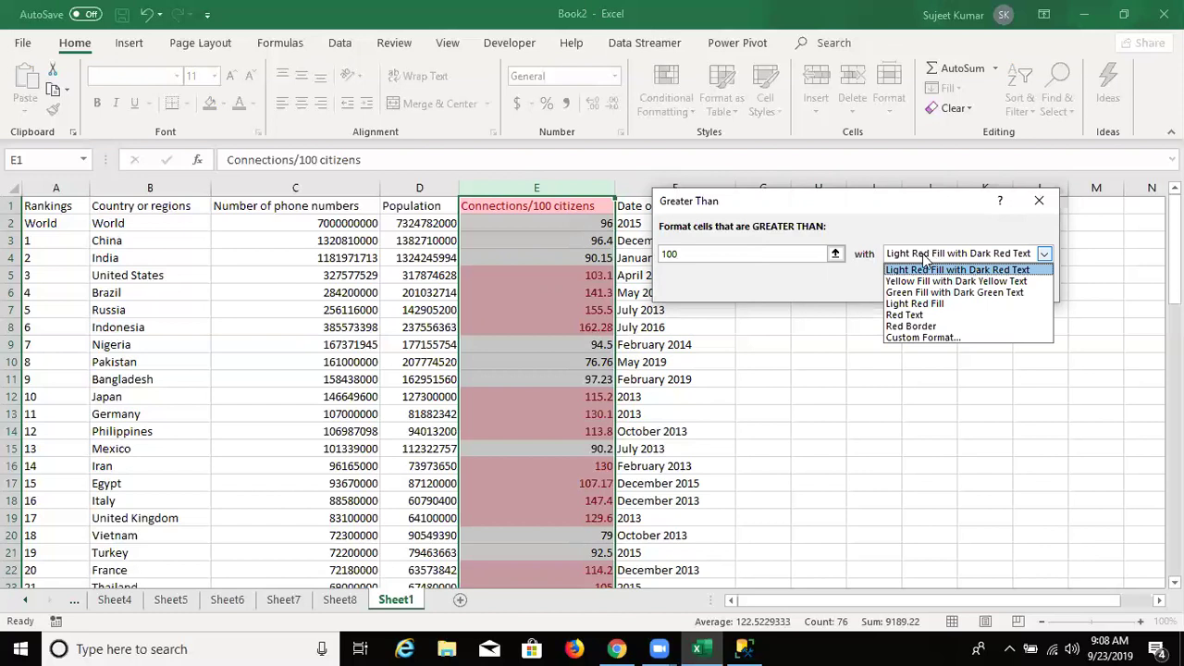
left_click(936, 280)
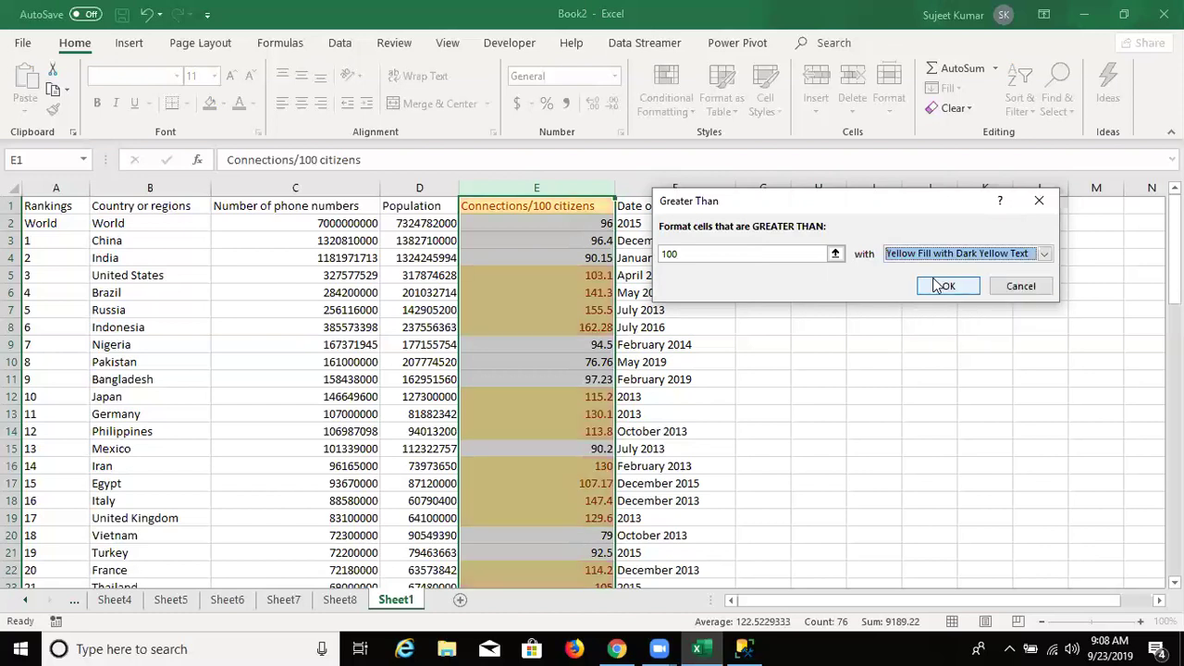
left_click(937, 261)
left_click(935, 292)
left_click(930, 255)
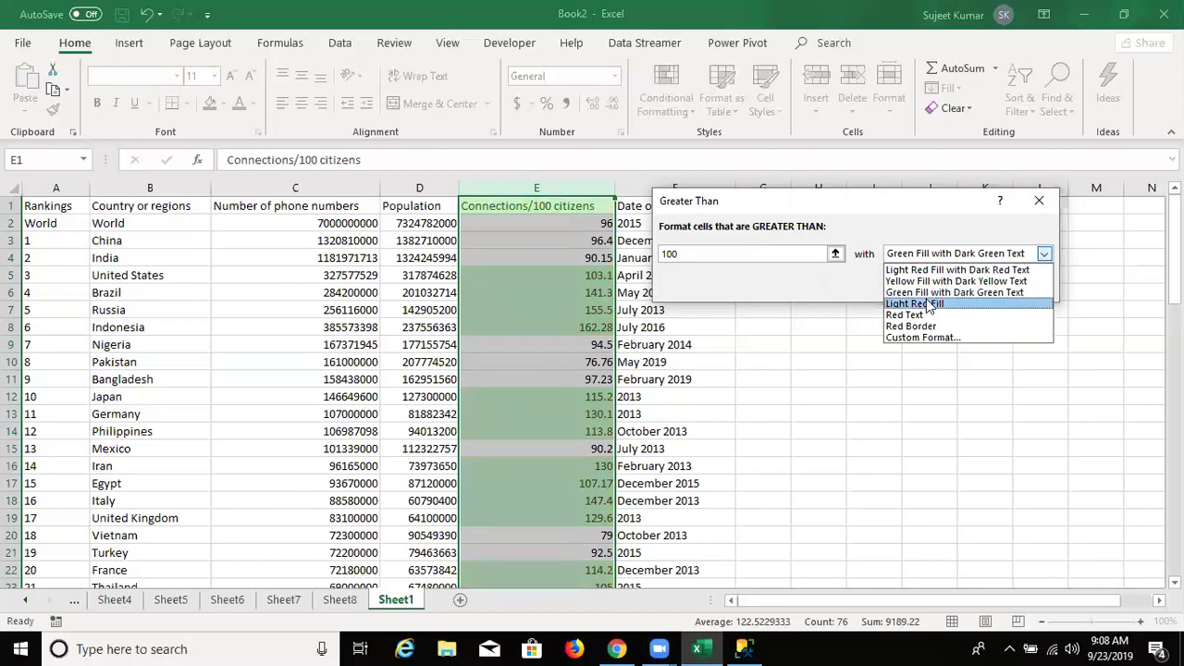
left_click(931, 299)
left_click(931, 257)
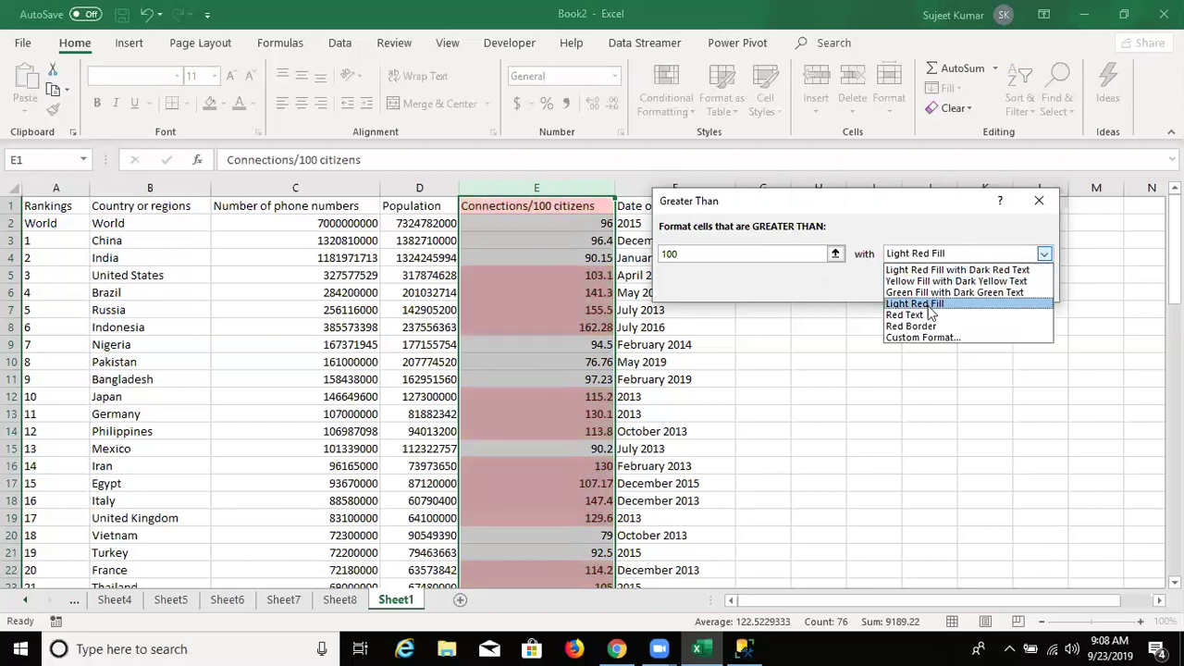
left_click(930, 315)
left_click(928, 258)
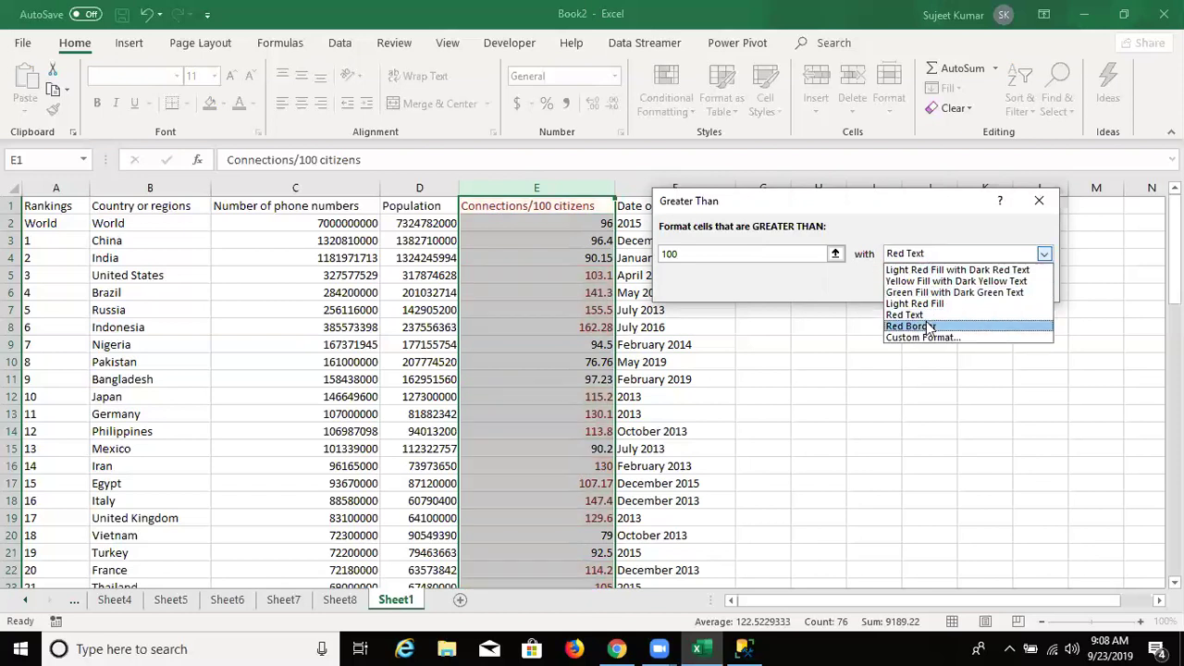
left_click(929, 327)
left_click(921, 255)
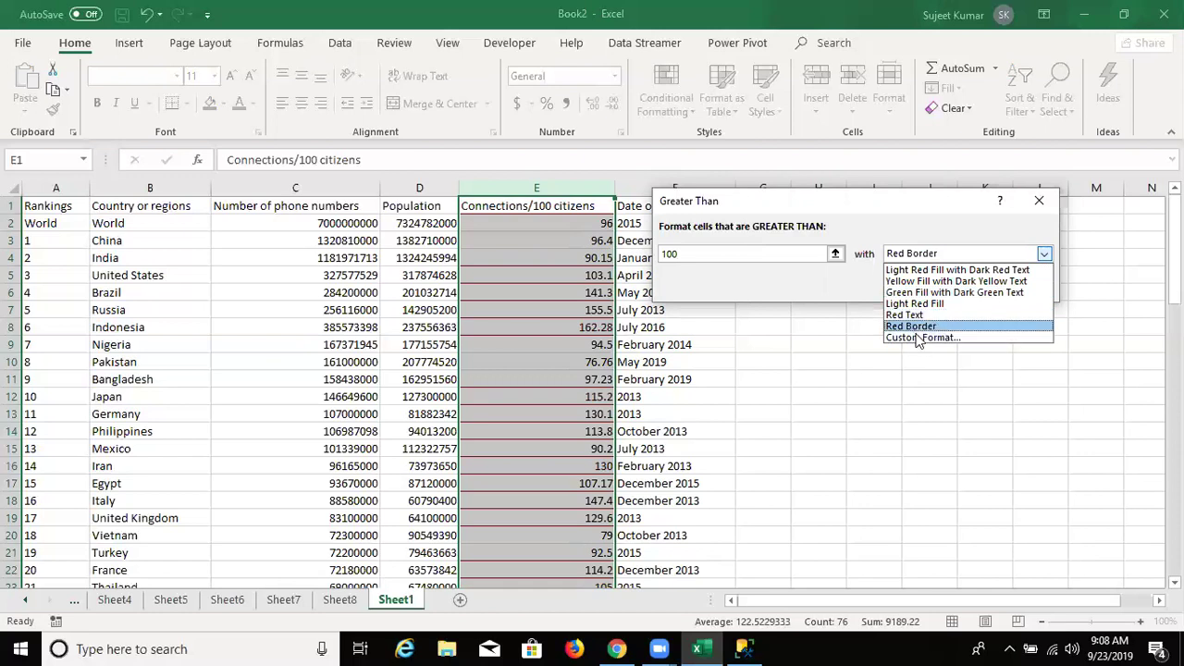
left_click(920, 338)
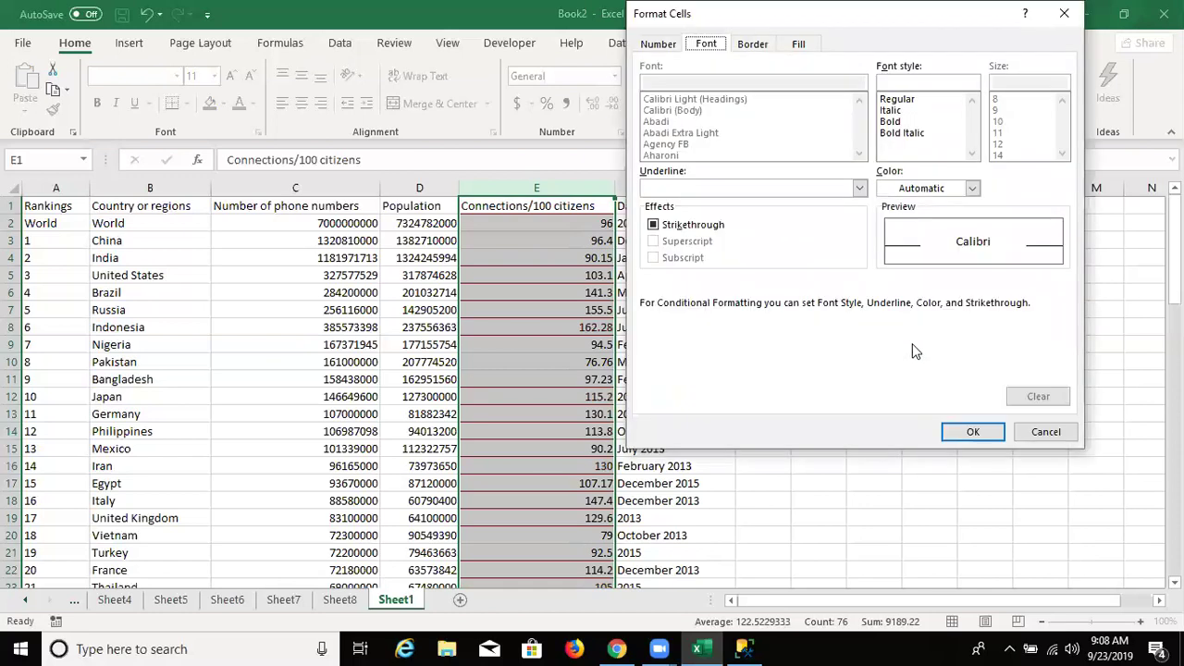
left_click(798, 43)
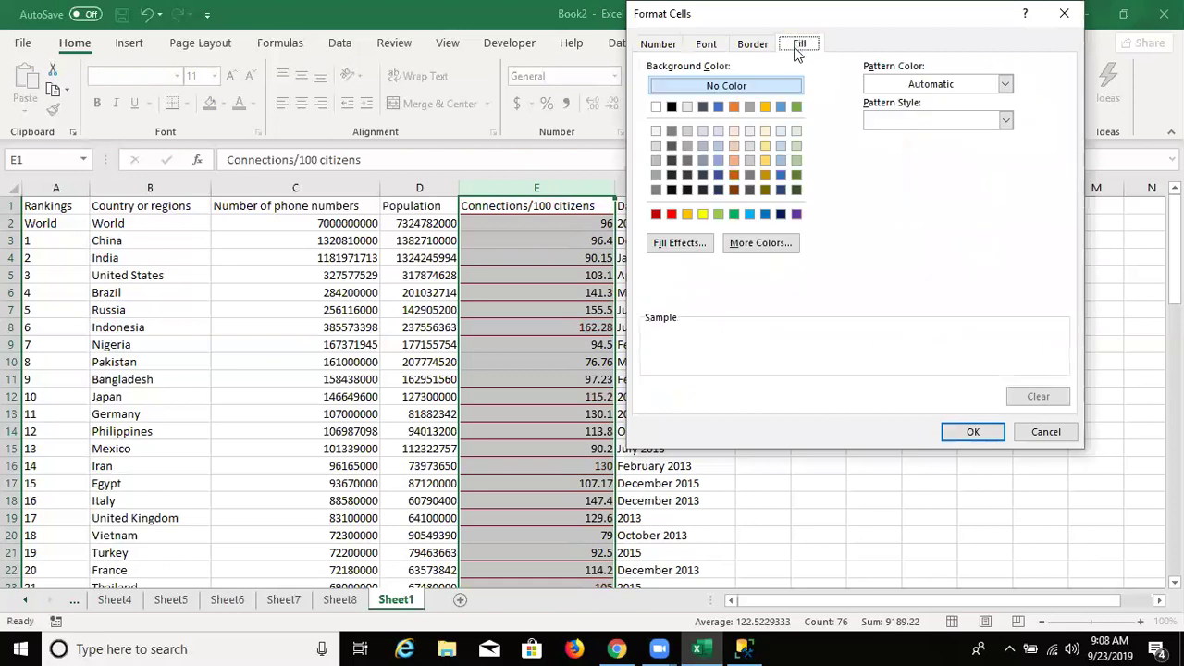
left_click(749, 215)
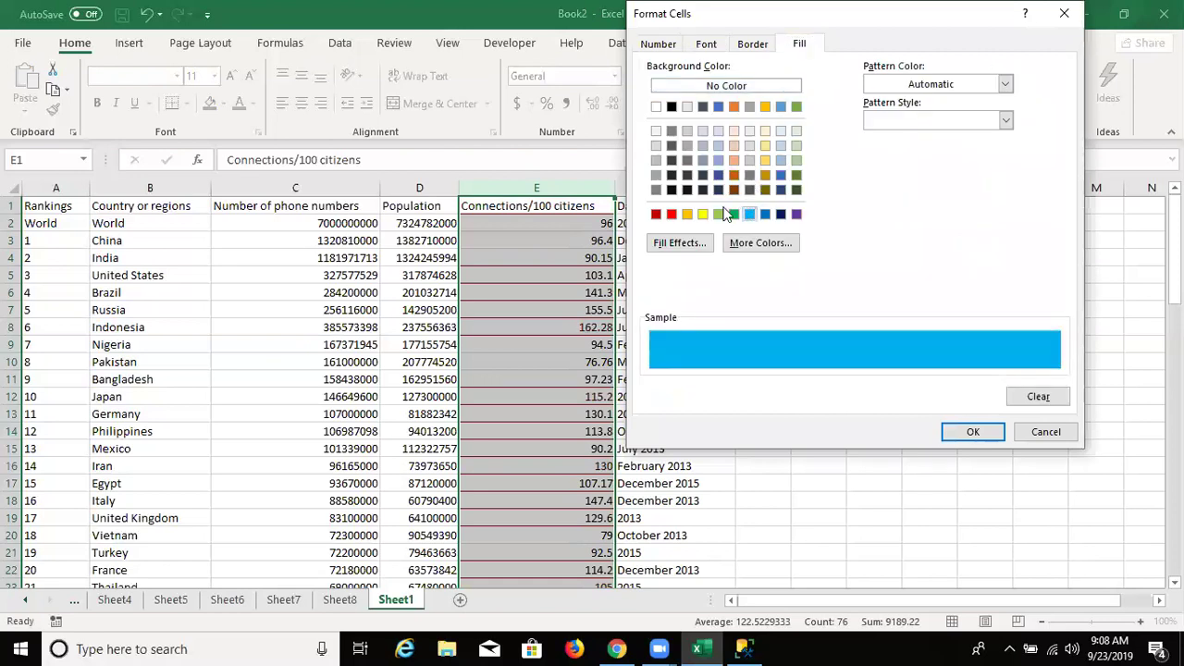
left_click(703, 215)
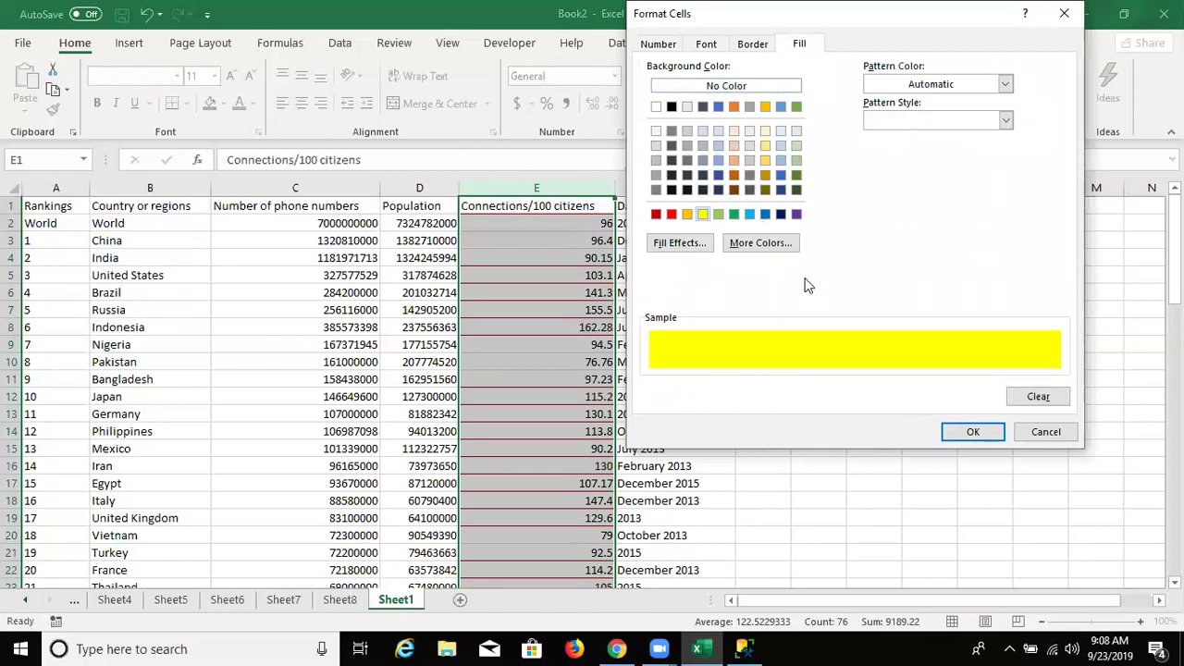
left_click(974, 432)
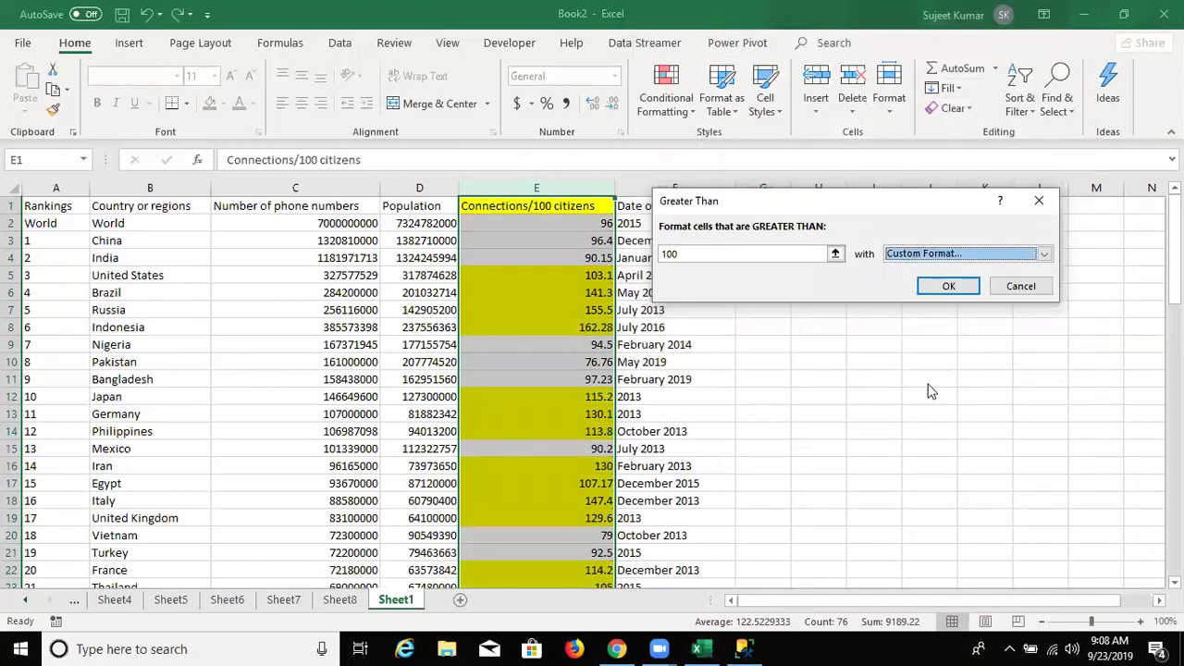
key("Escape")
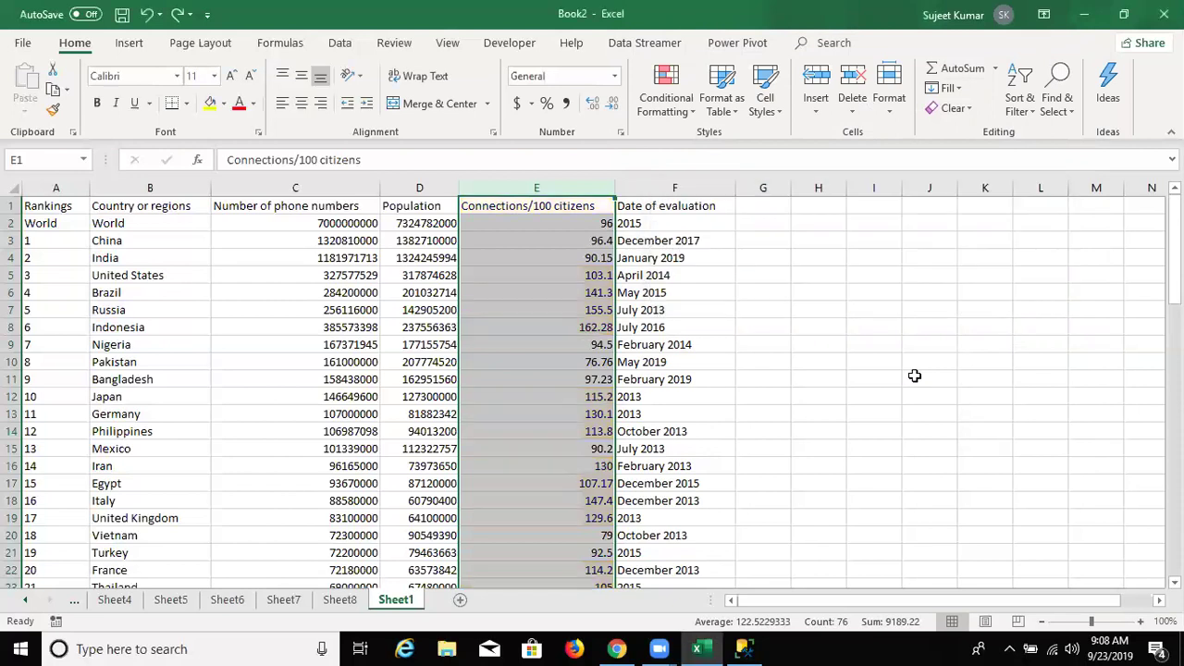
left_click(685, 109)
mouse_move(720, 146)
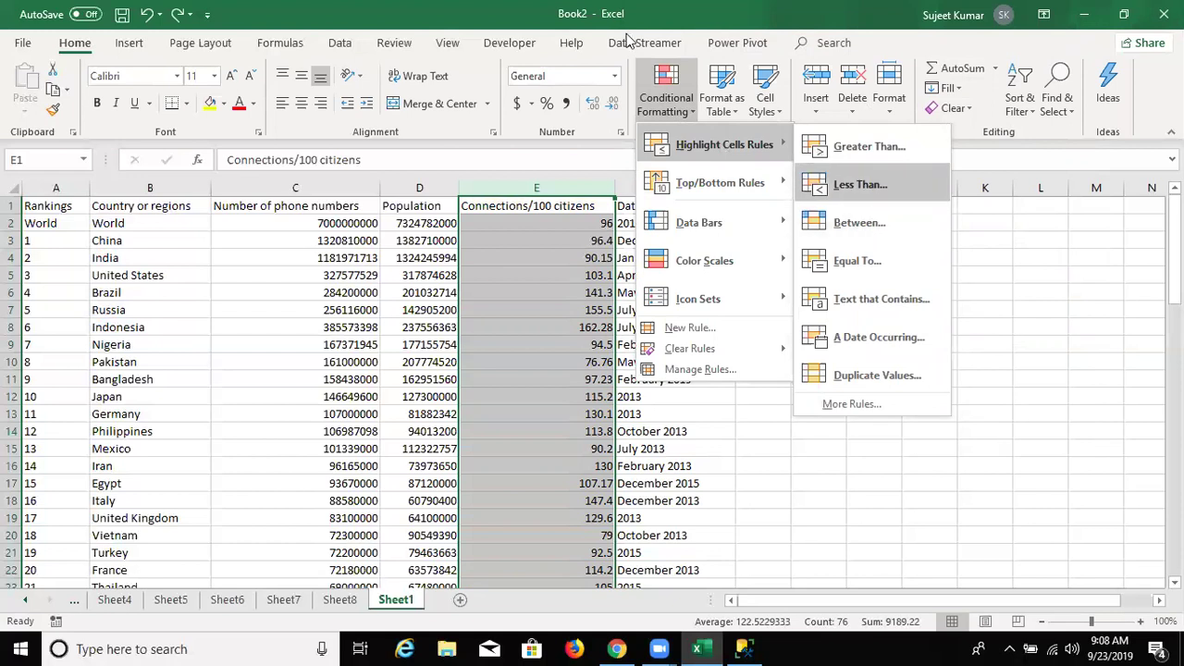
key("Escape")
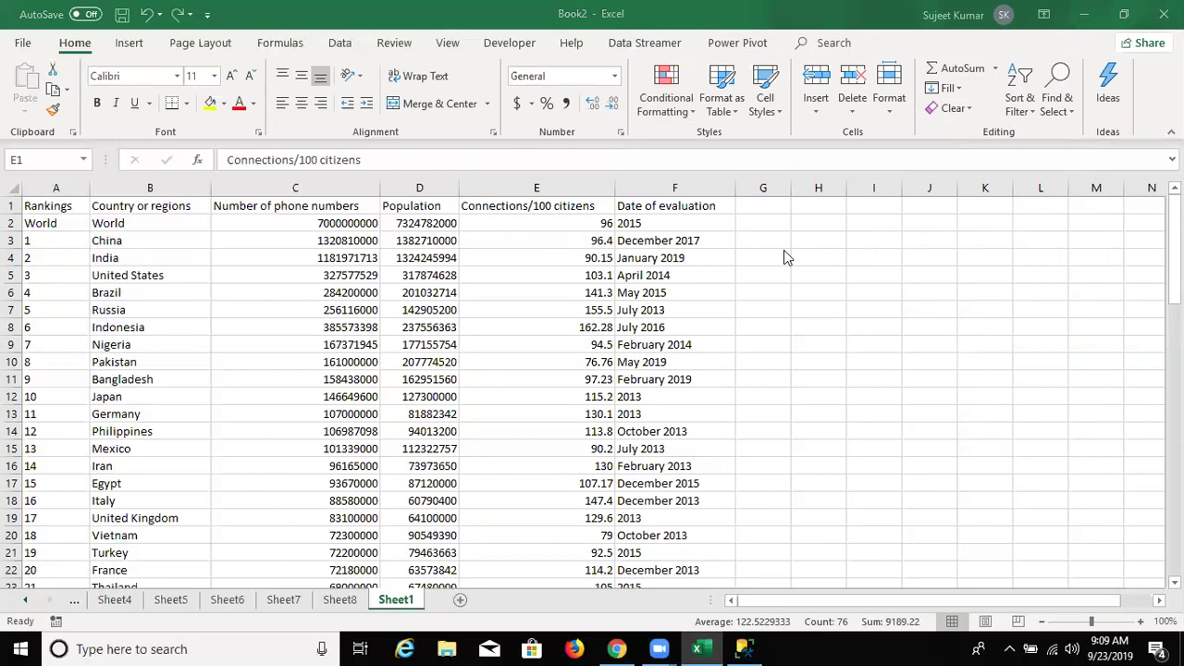
key("ctrl+space")
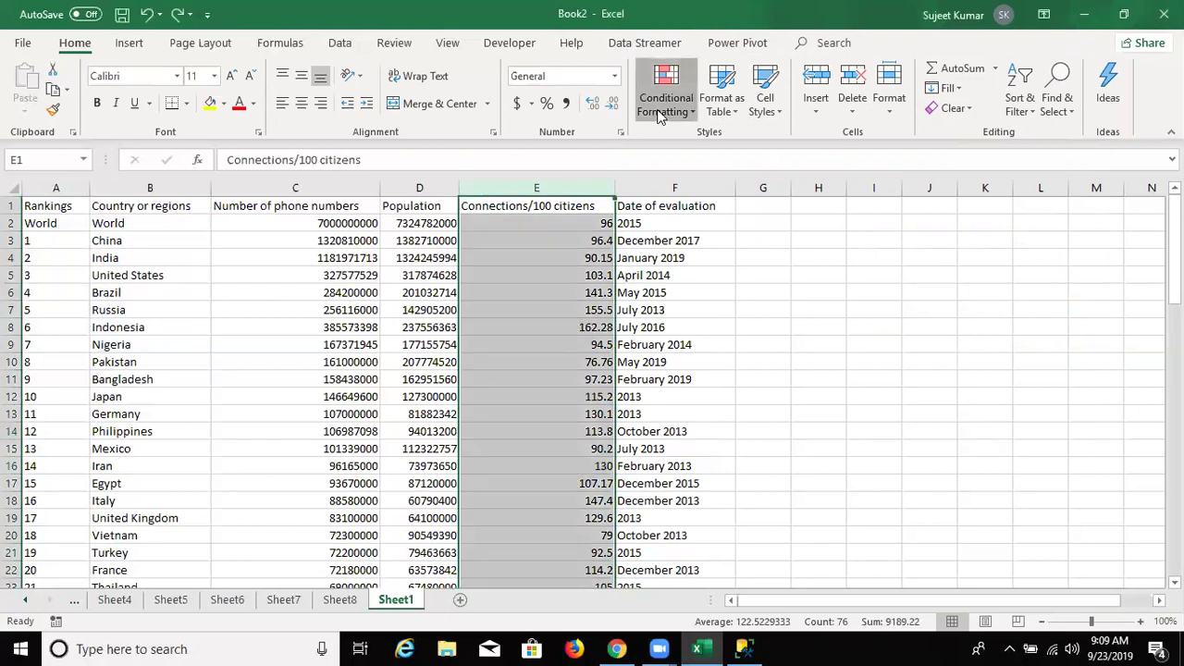
left_click(666, 93)
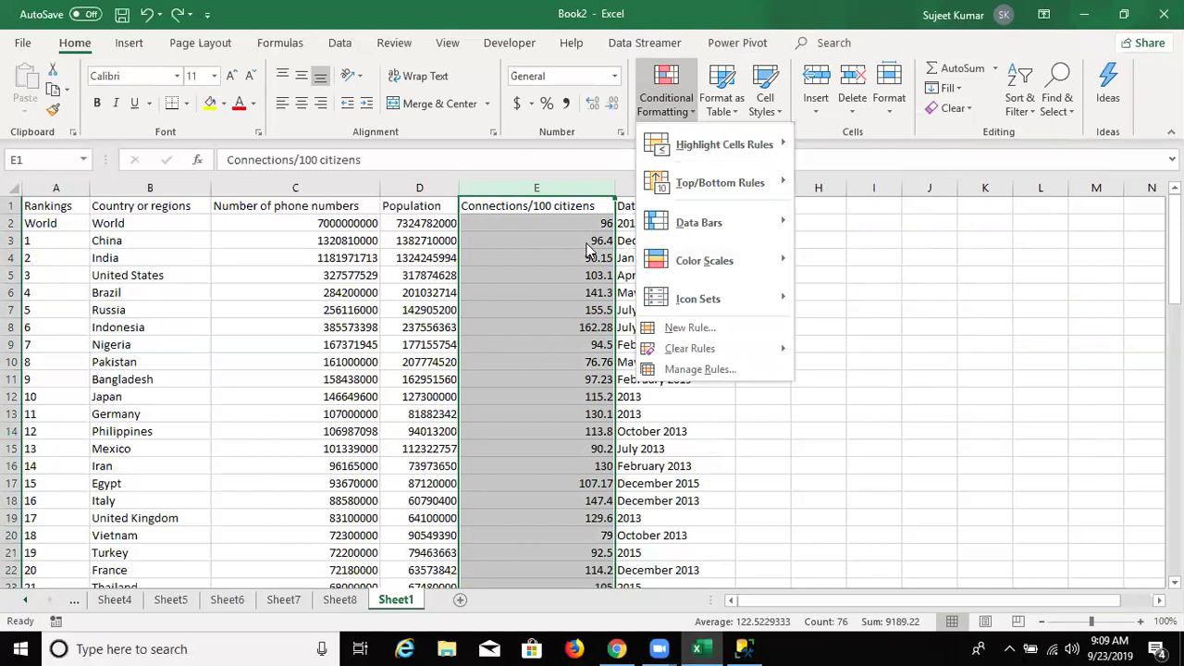
left_click(550, 228)
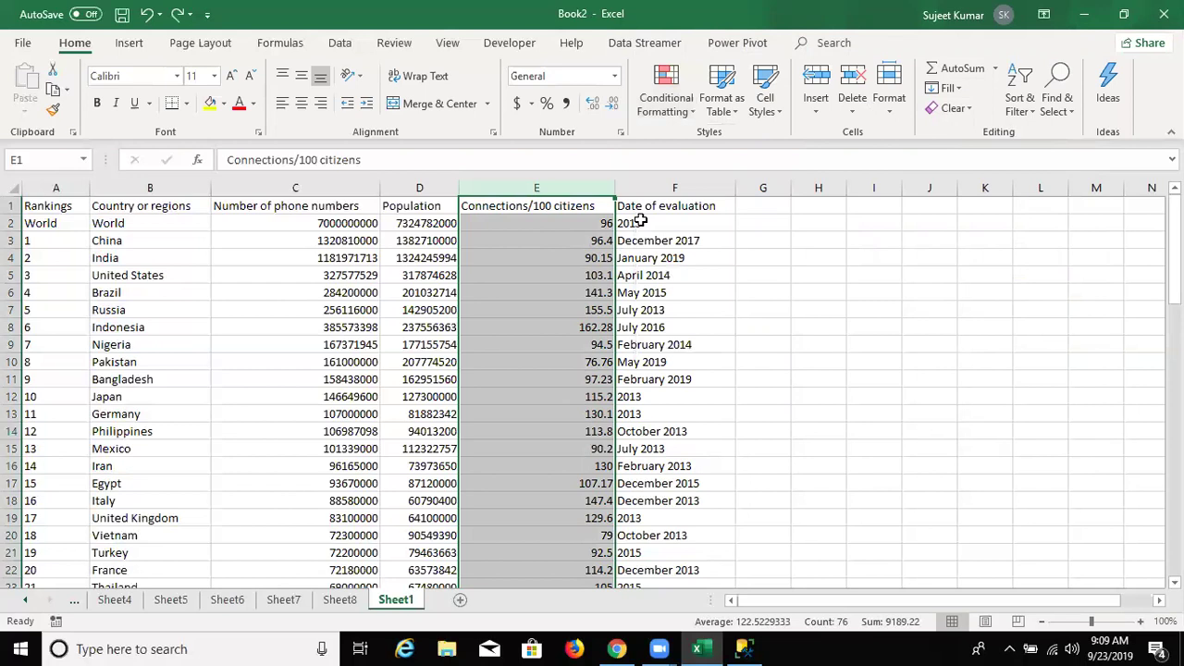
left_click(691, 222)
left_click(691, 256)
left_click(687, 311)
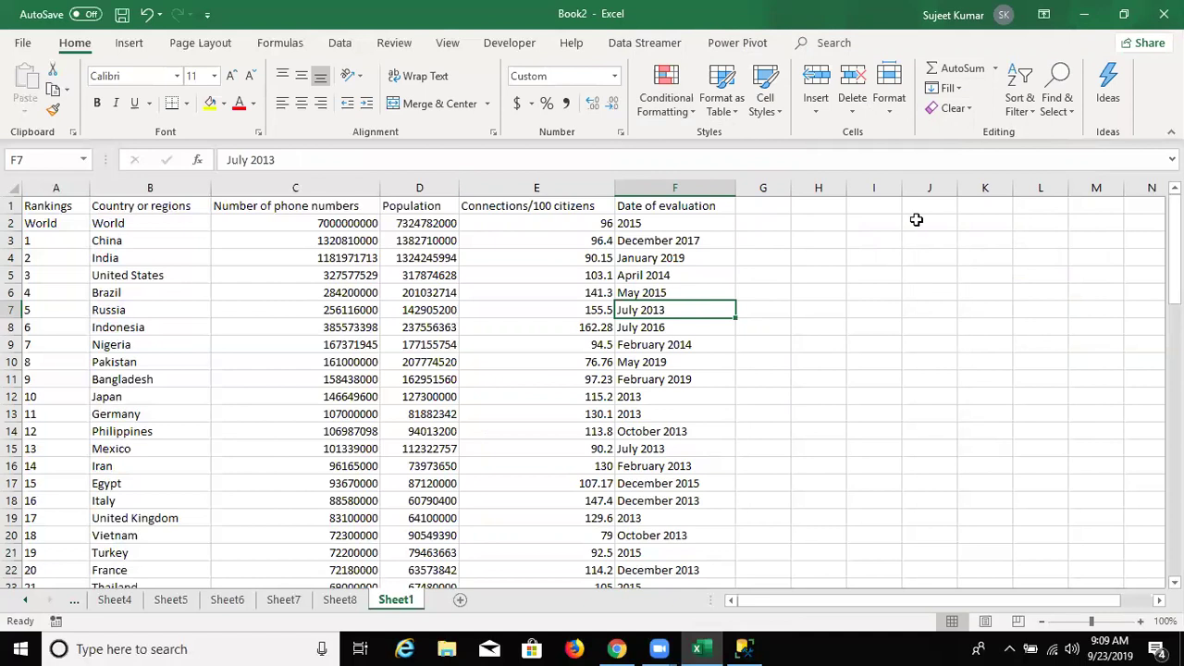
Enter 3/1 in F2 so the first evaluation date is 1-Mar.
left_click(657, 223)
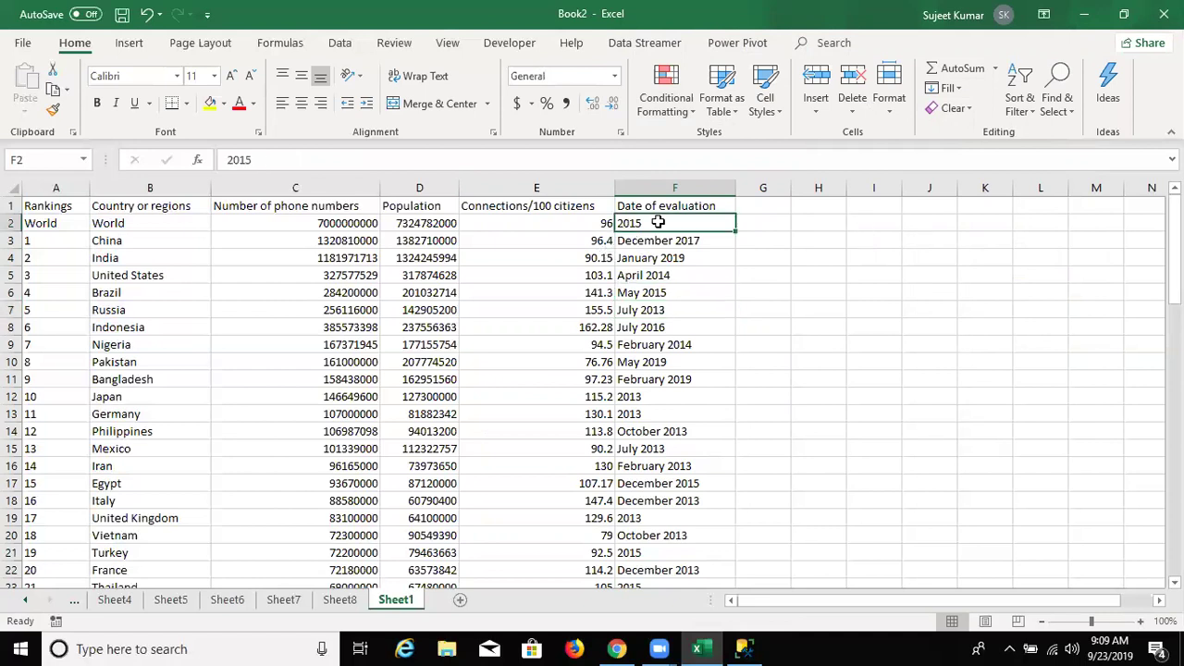
type("3/1")
key("Return")
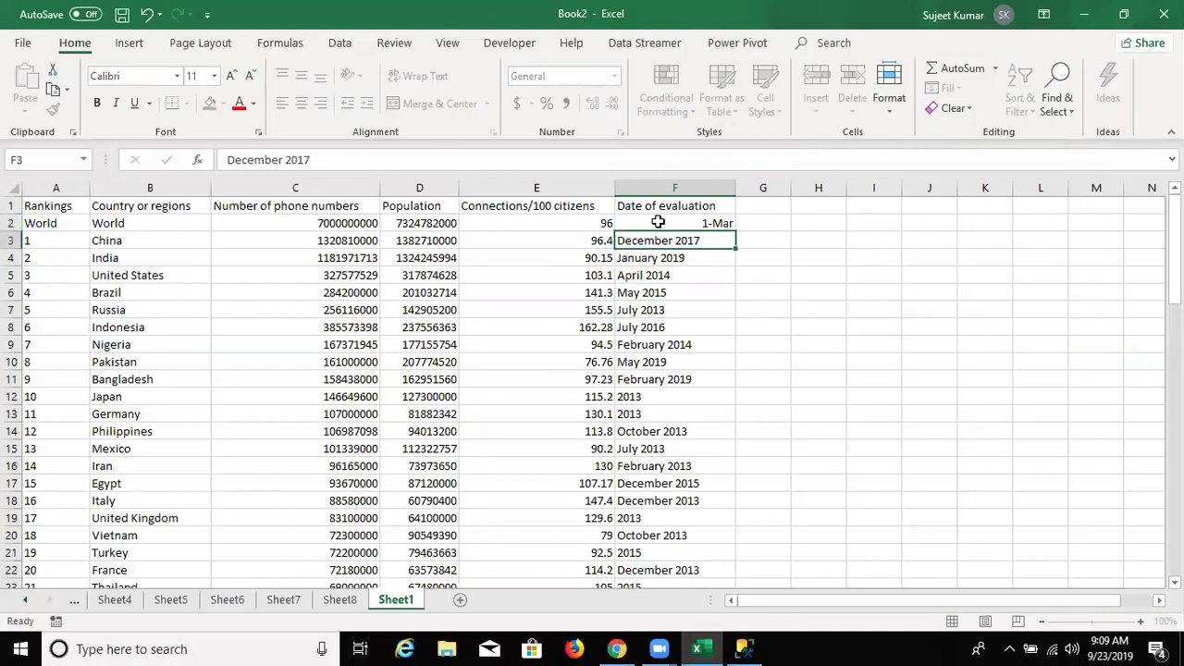
left_click(693, 222)
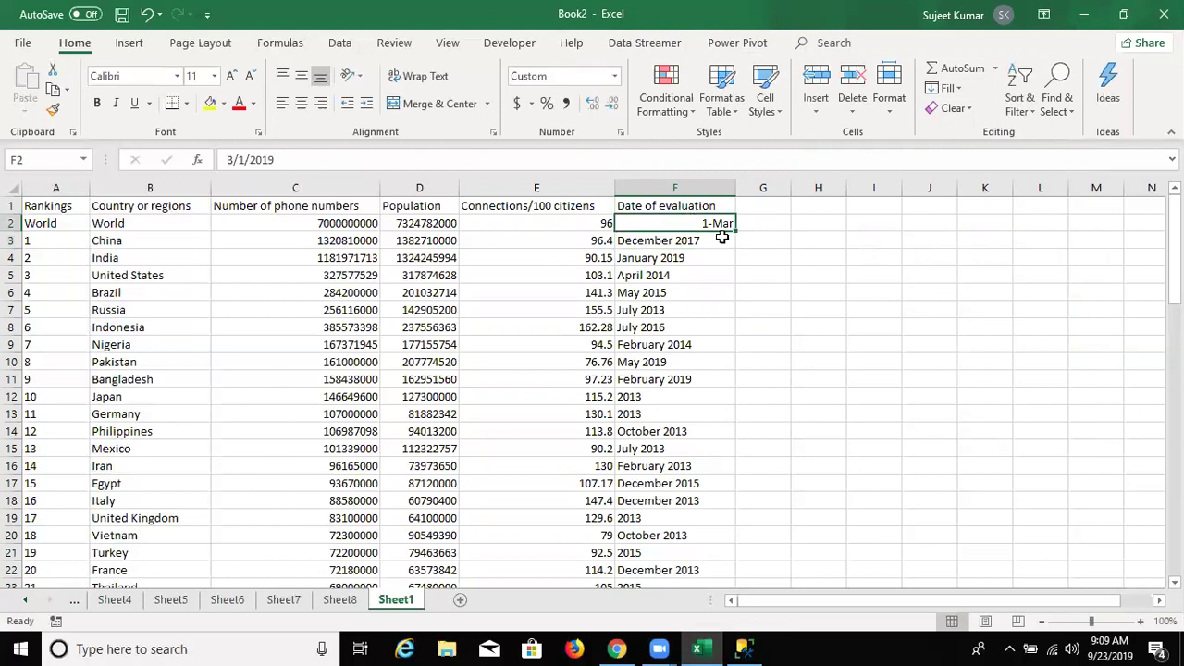
left_click(722, 238)
Put =F2+3 in F3, fill it down column F, and select the column.
type("=F2")
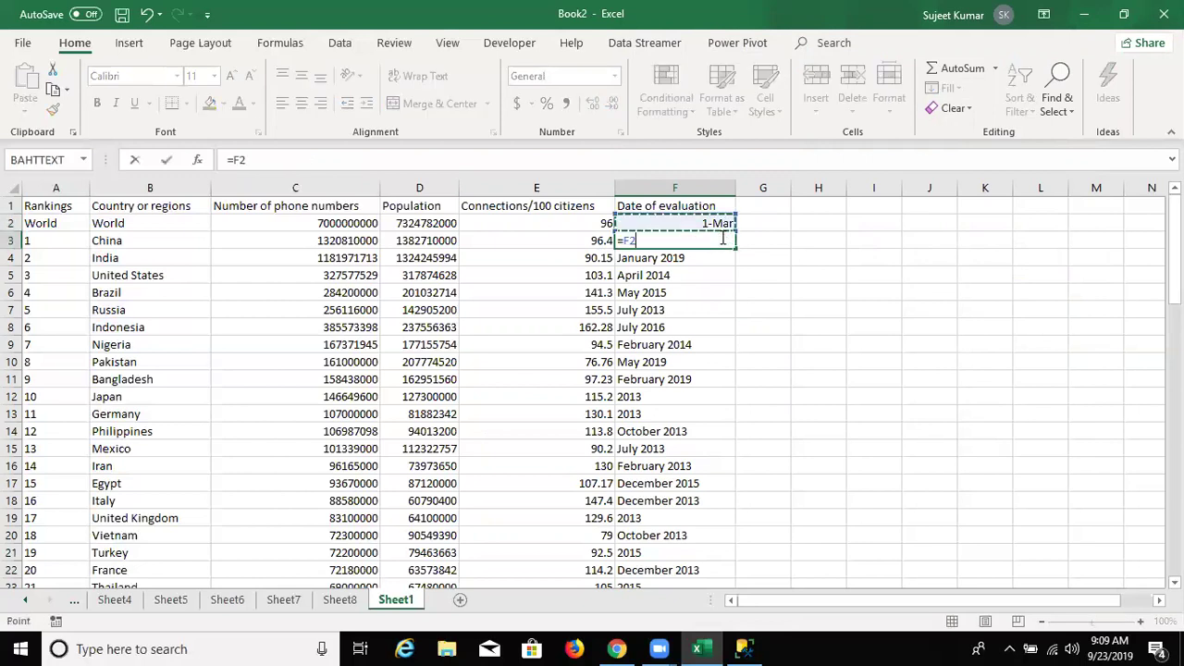
type("+3")
key("Return")
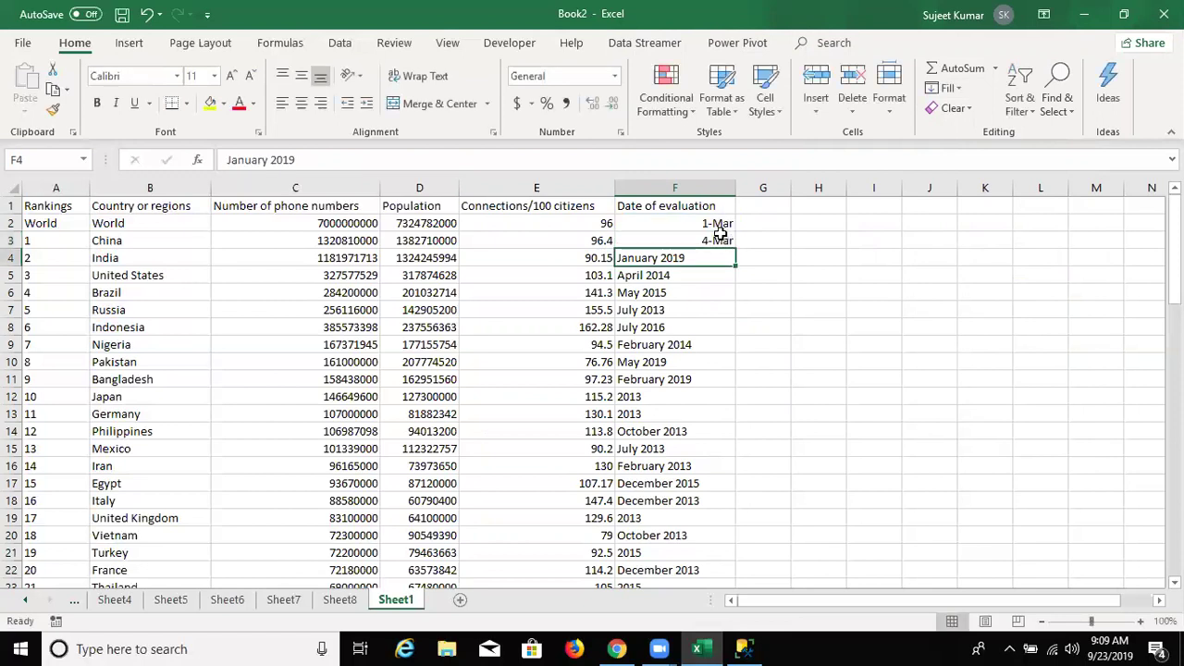
left_click(722, 242)
left_click(741, 244)
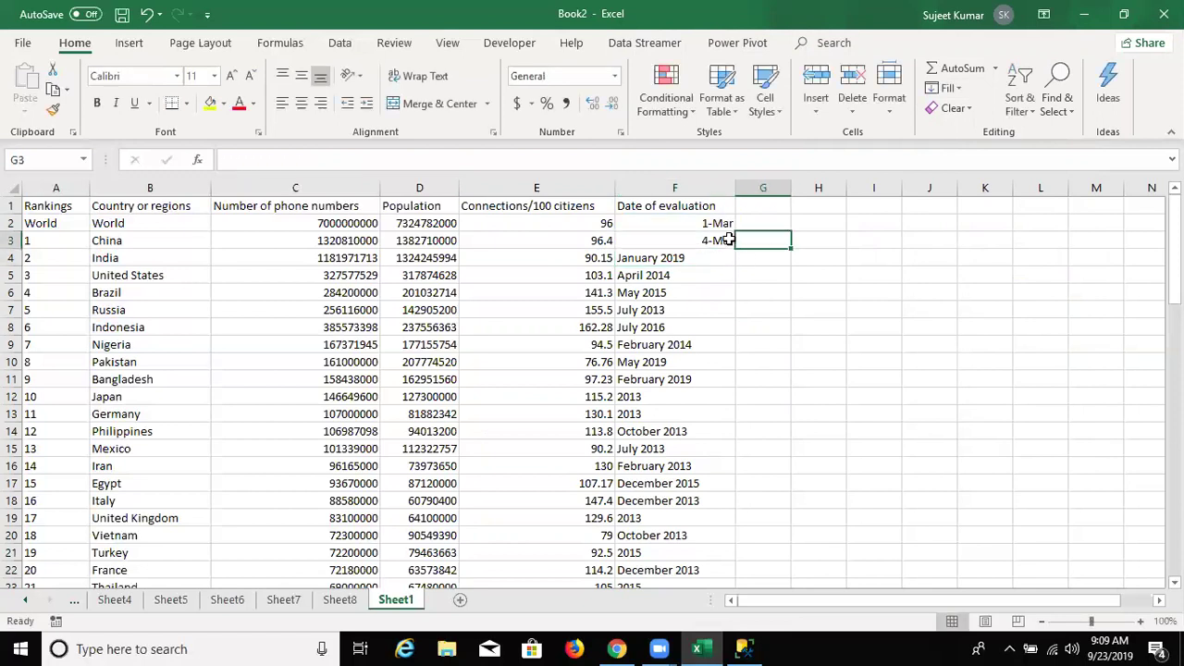
left_click(722, 241)
double_click(736, 248)
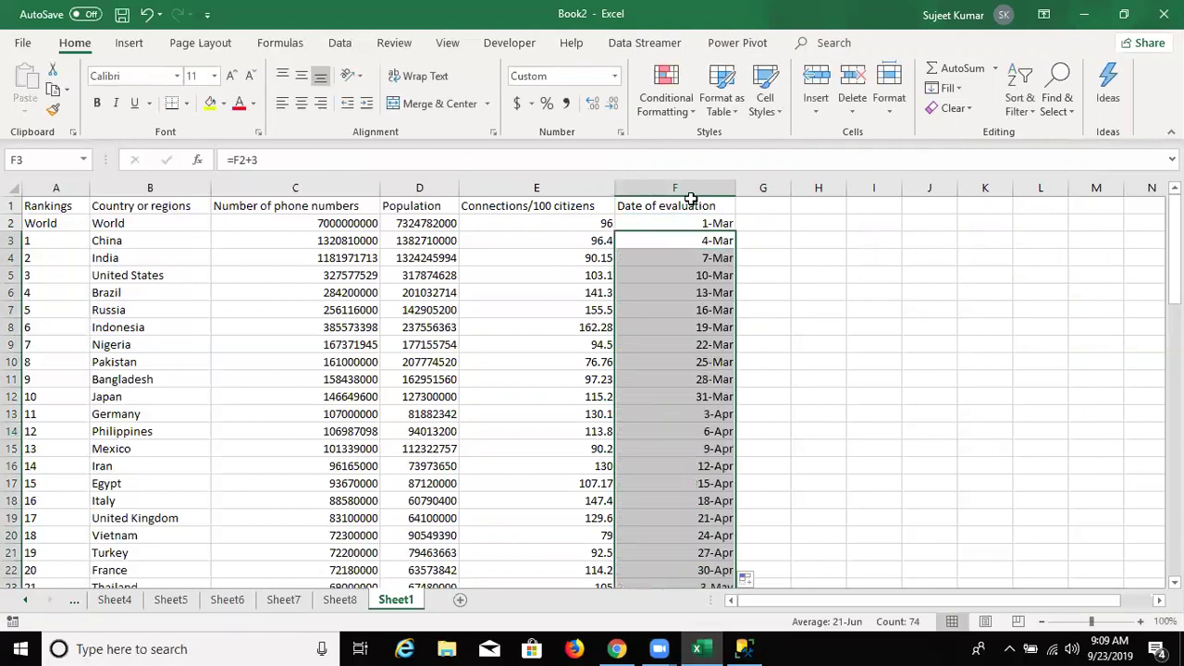
left_click(690, 205)
left_click(689, 187)
left_click(685, 118)
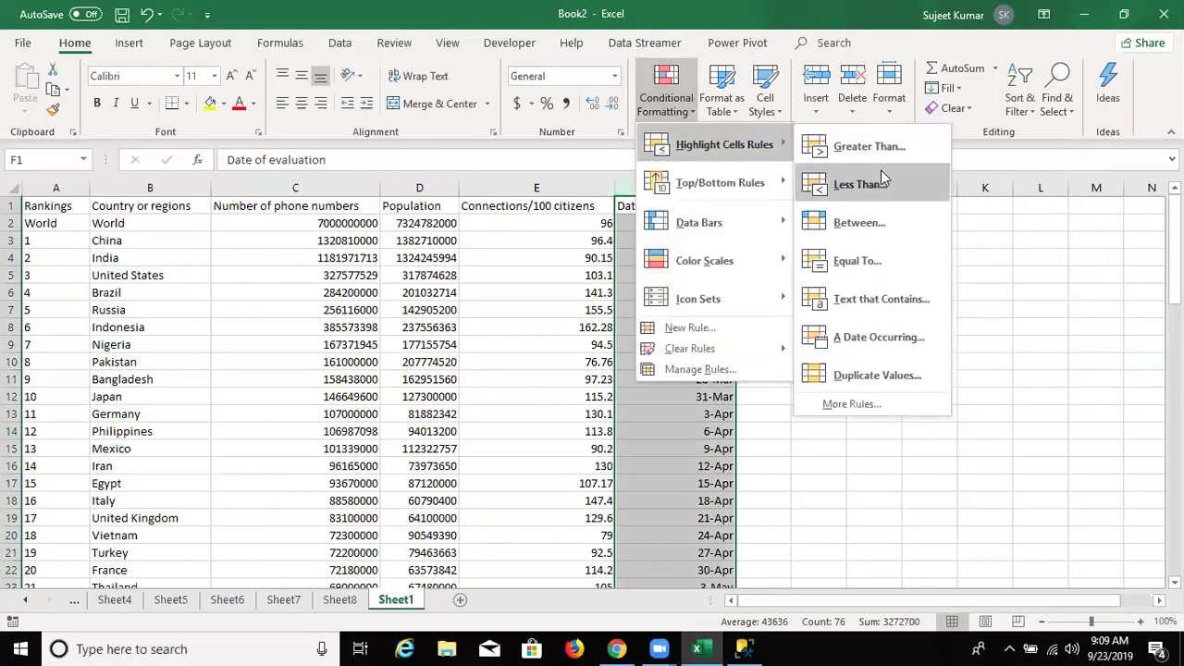
left_click(875, 146)
key("End")
left_click_drag(734, 201, 224, 247)
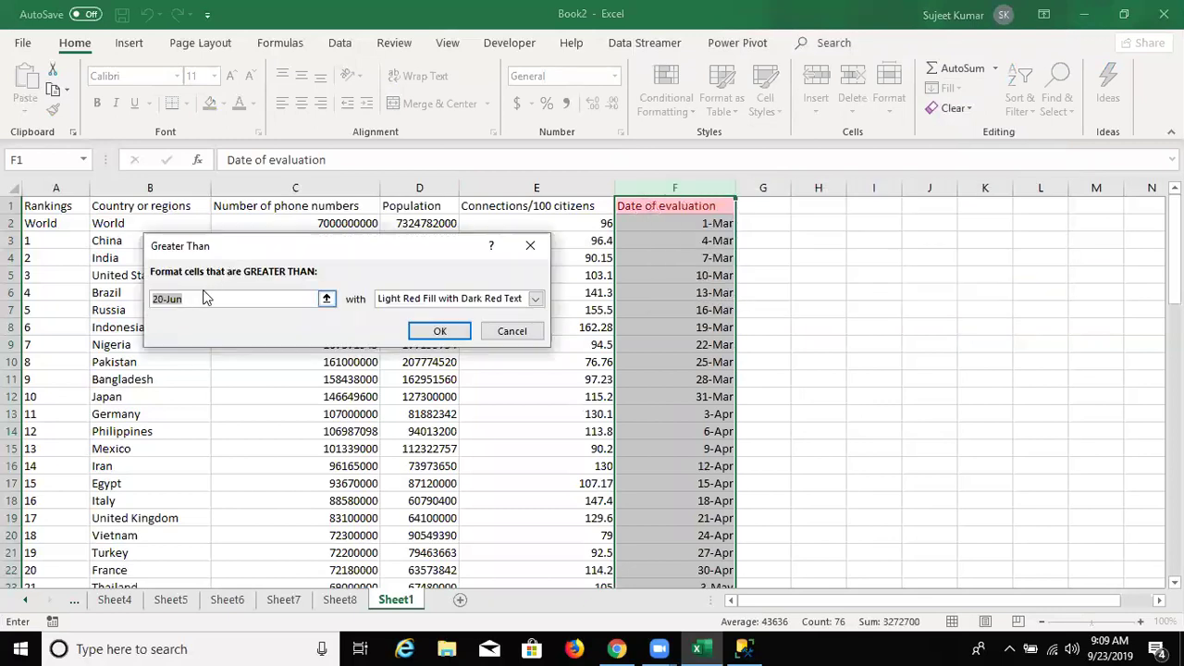
type("21-apr")
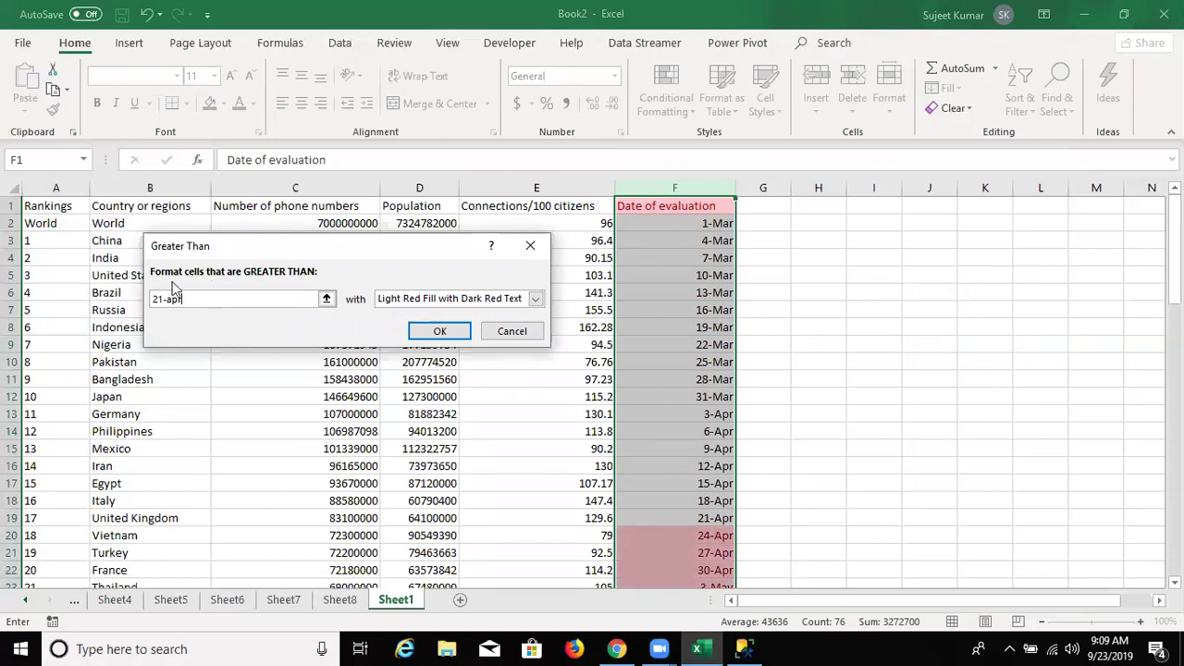
left_click(509, 332)
left_click(668, 109)
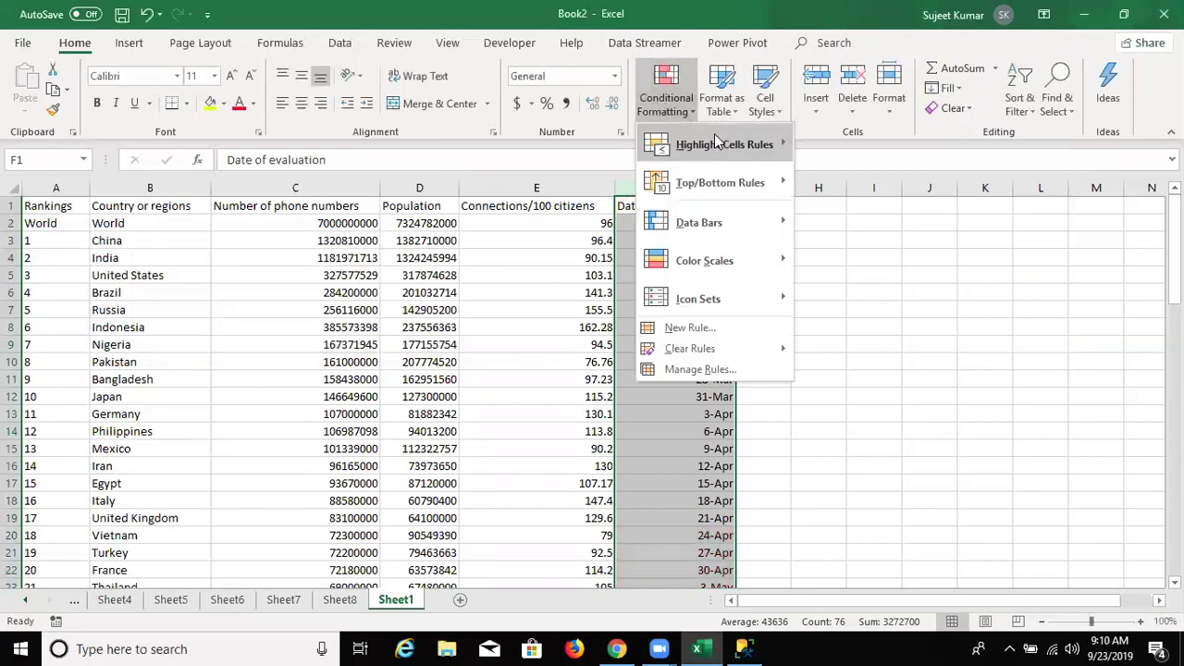
mouse_move(731, 144)
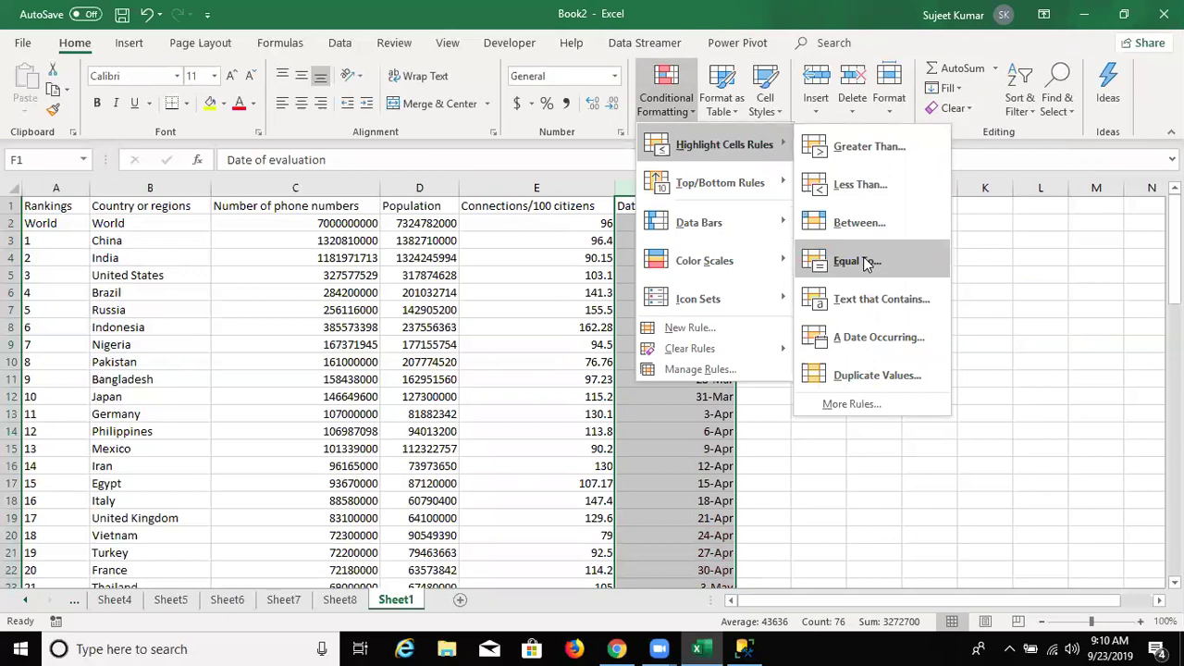
left_click(552, 259)
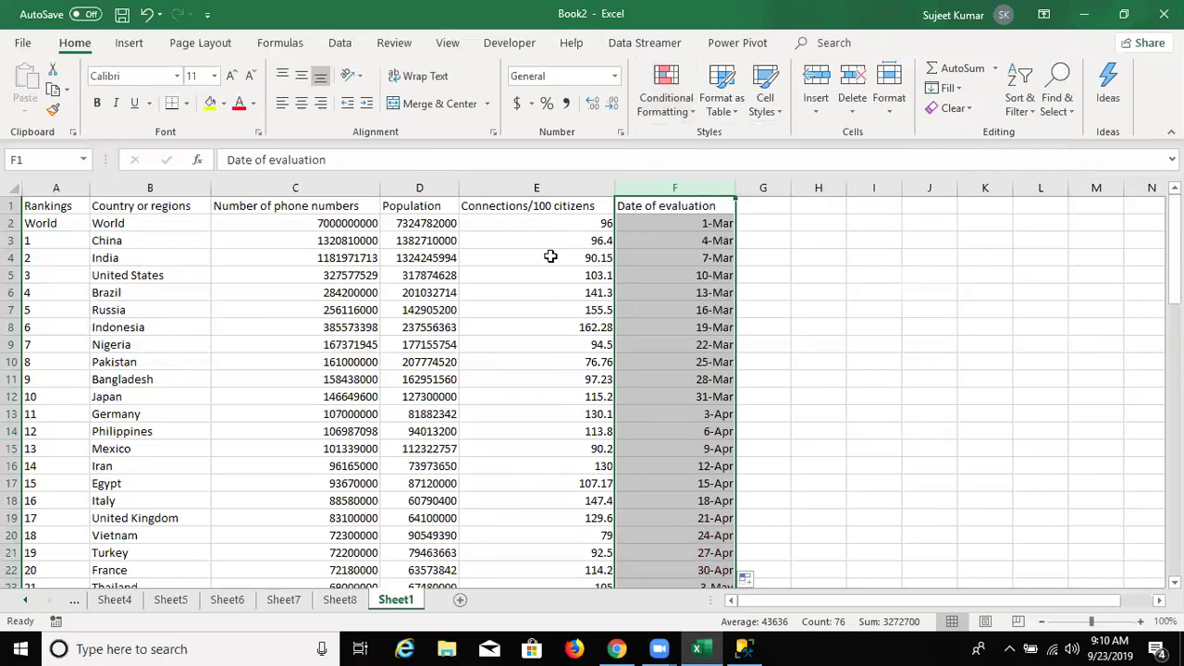
Select column B and create an Equal To rule for INDIA with light red fill, dark red text.
left_click(255, 274)
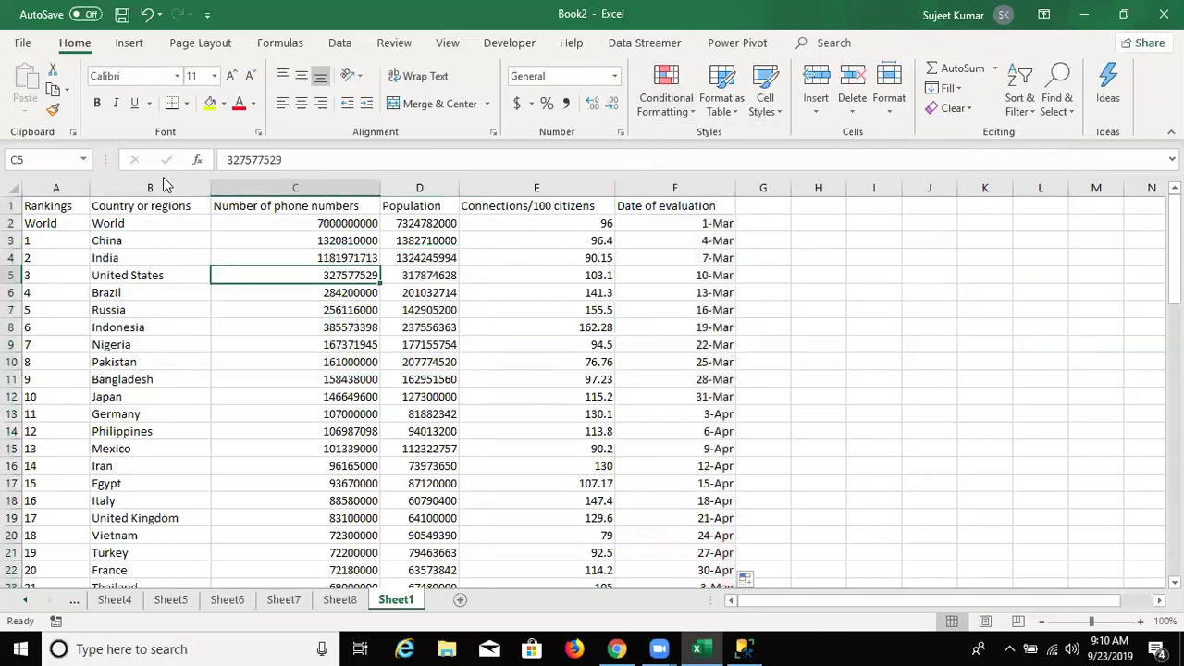
left_click(162, 188)
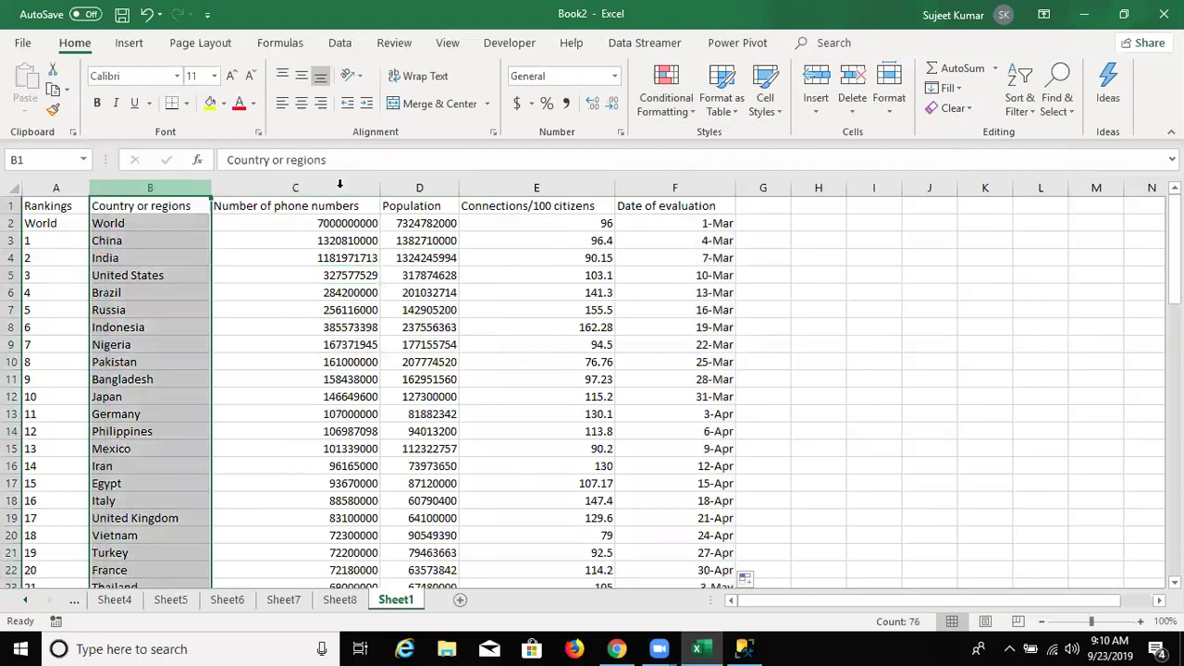
left_click(679, 109)
mouse_move(731, 145)
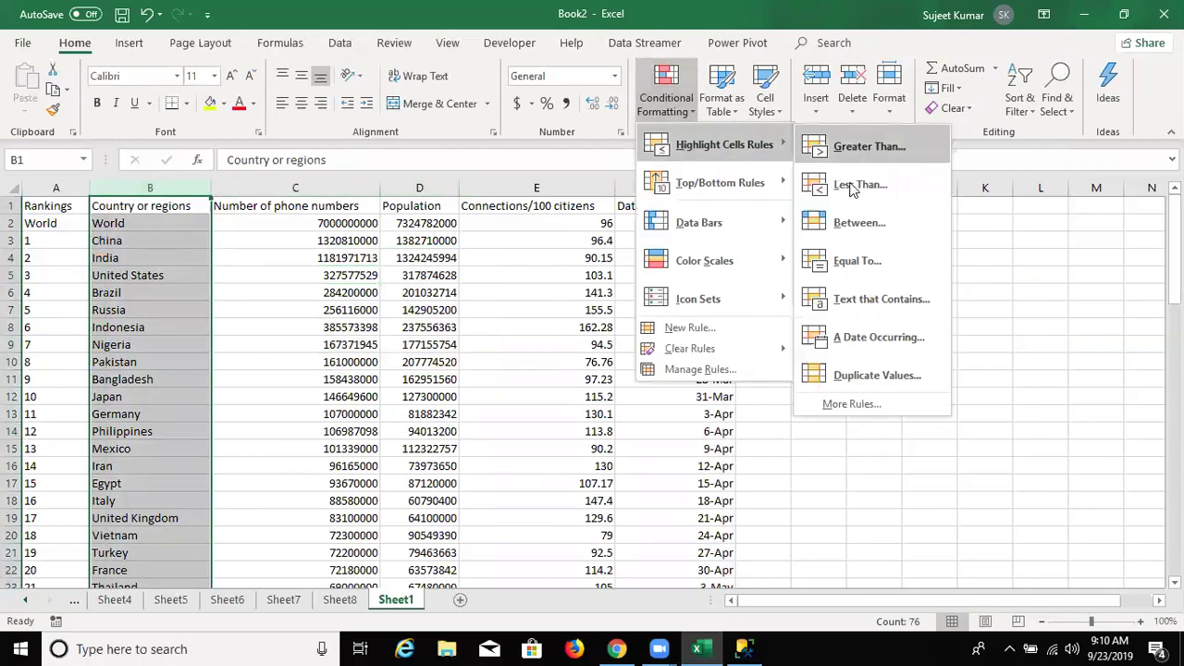
left_click(872, 263)
type("NDIA")
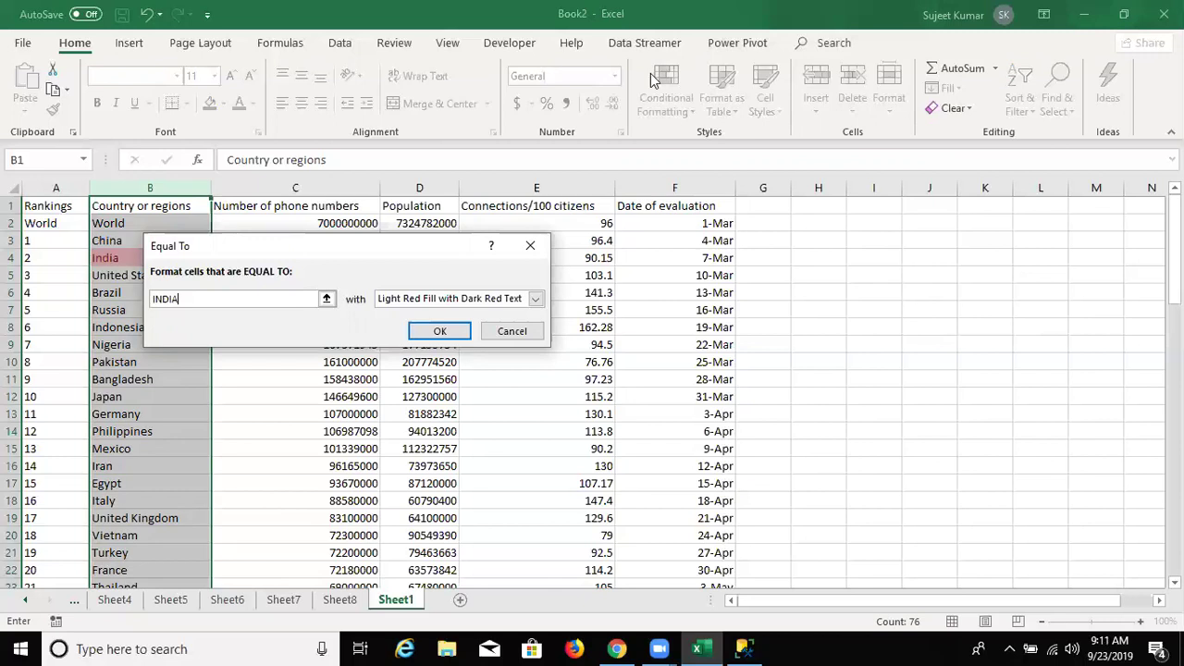
key("Return")
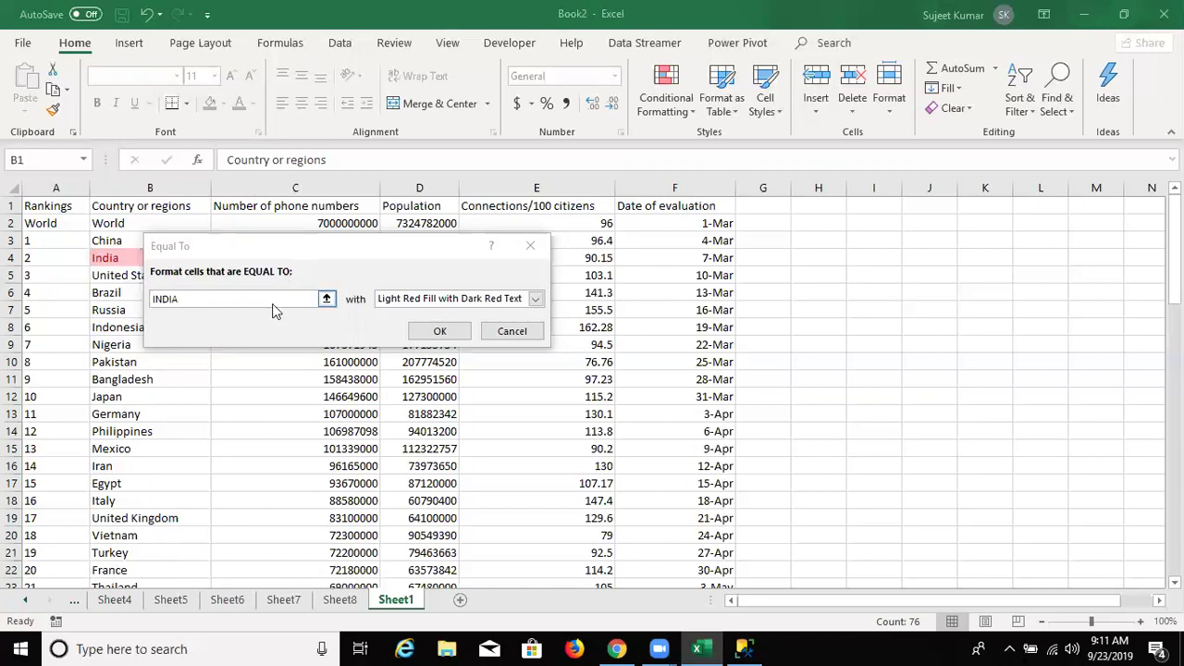
Cancel the INDIA rule, then preview an Equal To 90.15 rule on column E and cancel it.
left_click(518, 330)
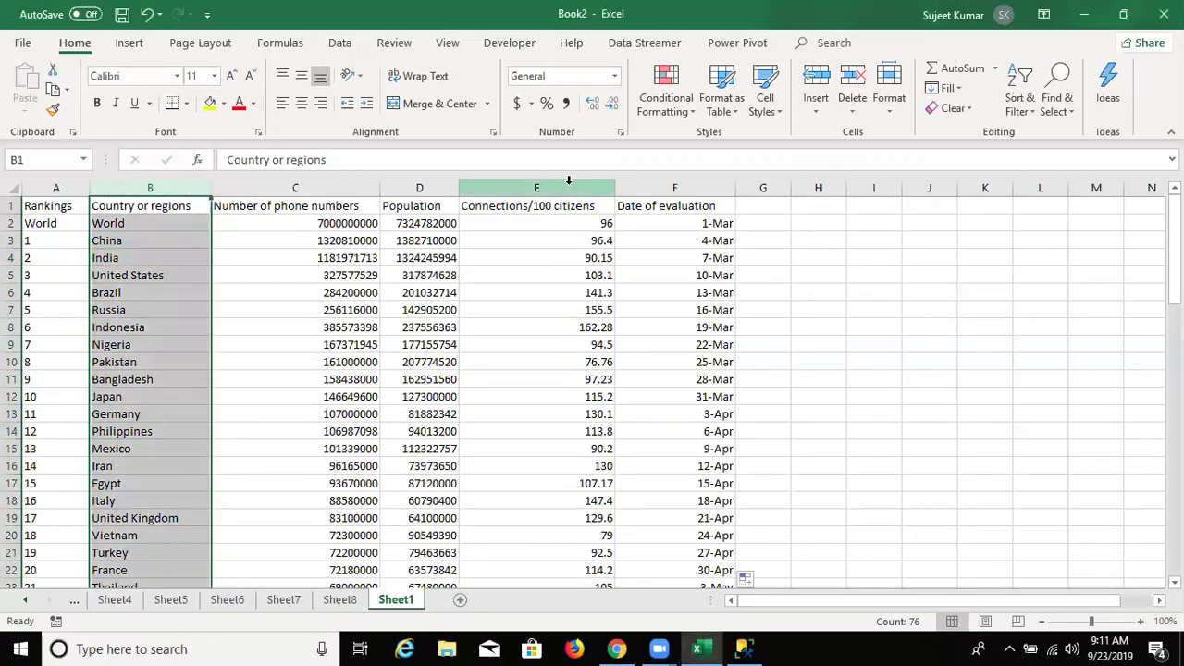
left_click(568, 180)
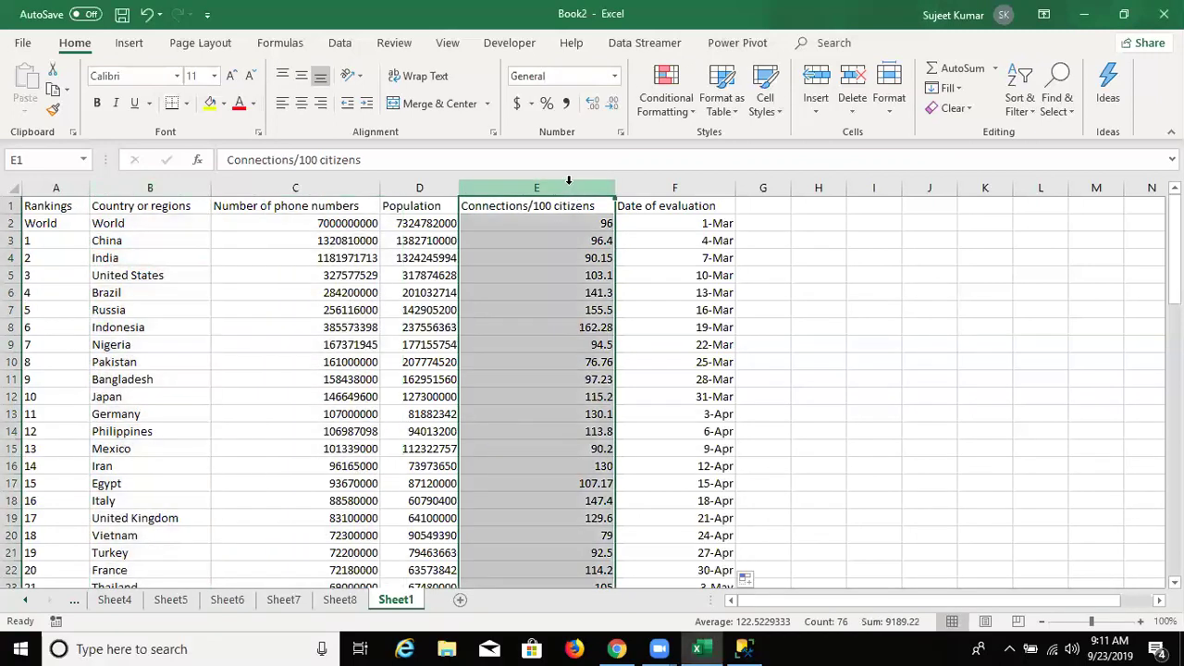
left_click(686, 111)
mouse_move(694, 144)
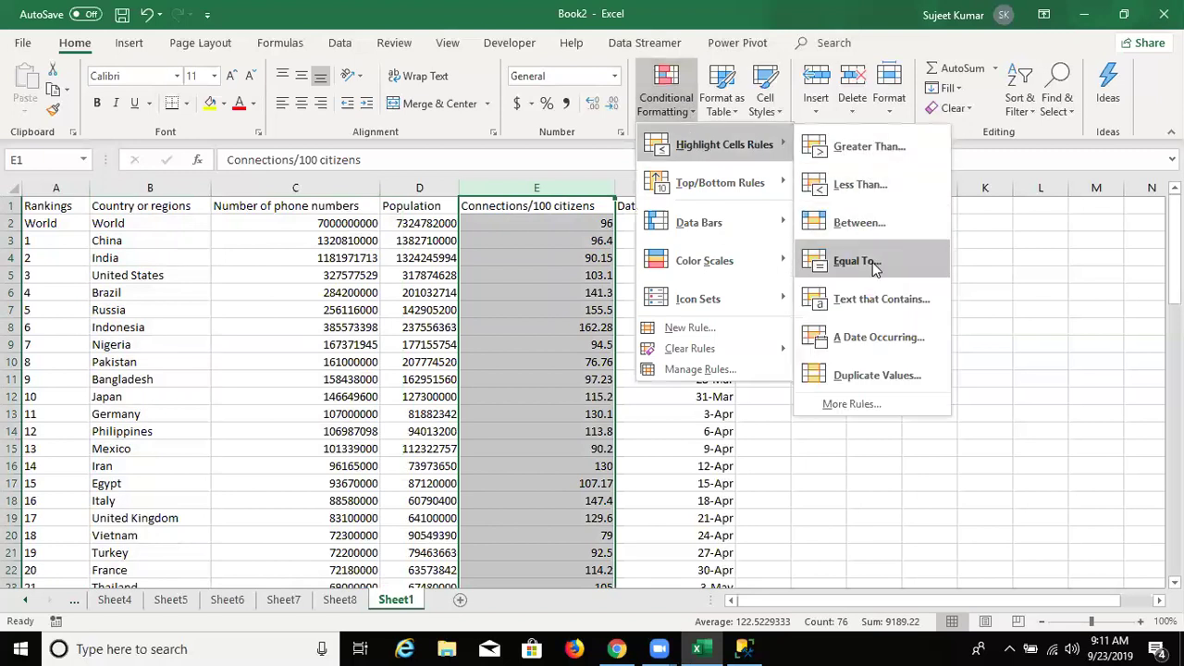
left_click(875, 266)
type("90")
left_click_drag(375, 250, 361, 294)
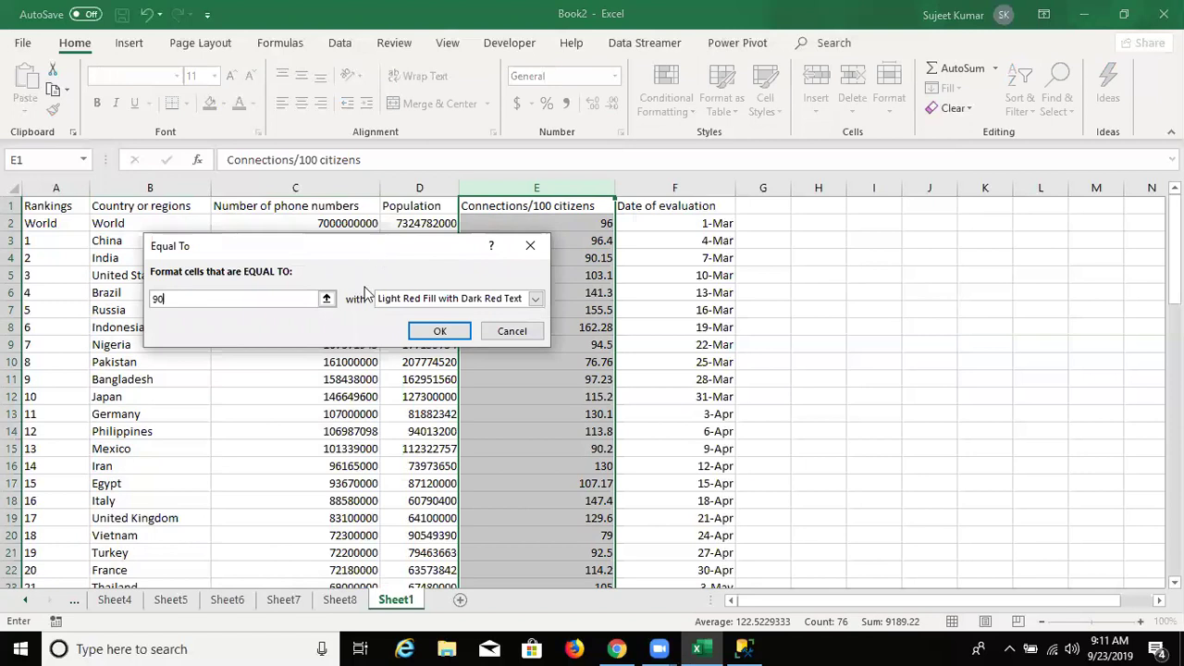
type(".15")
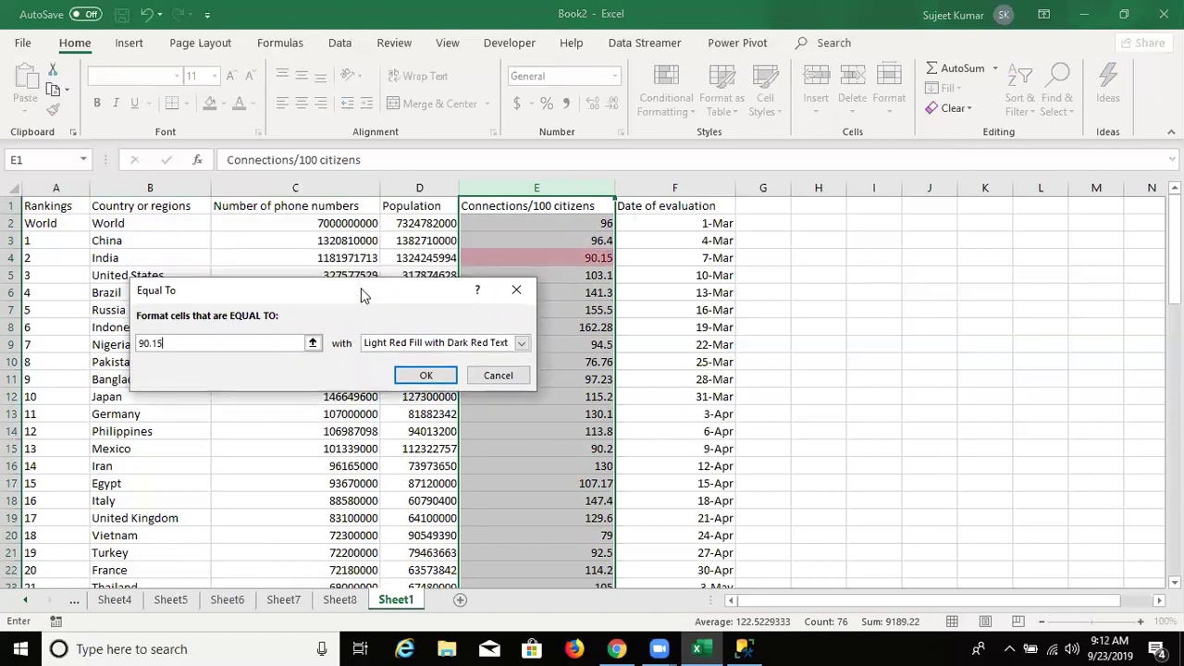
left_click(493, 375)
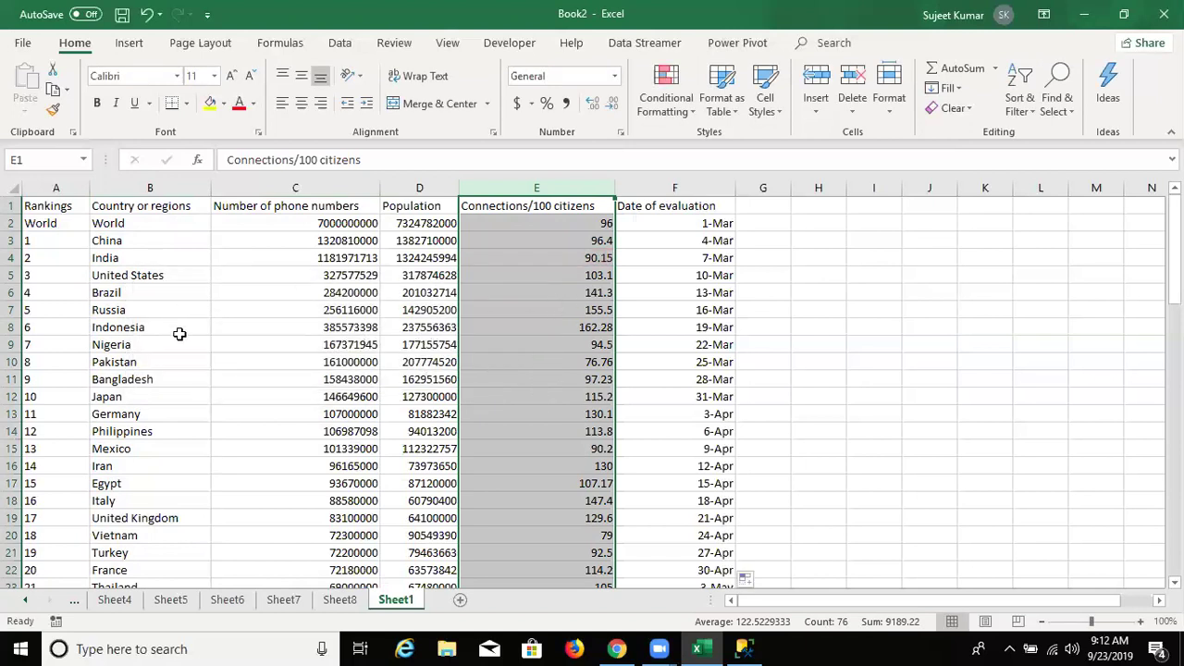
Select the Pakistan cell and scroll through the country table.
left_click(174, 356)
scroll(173, 360, "down", 4)
scroll(174, 360, "down", 2)
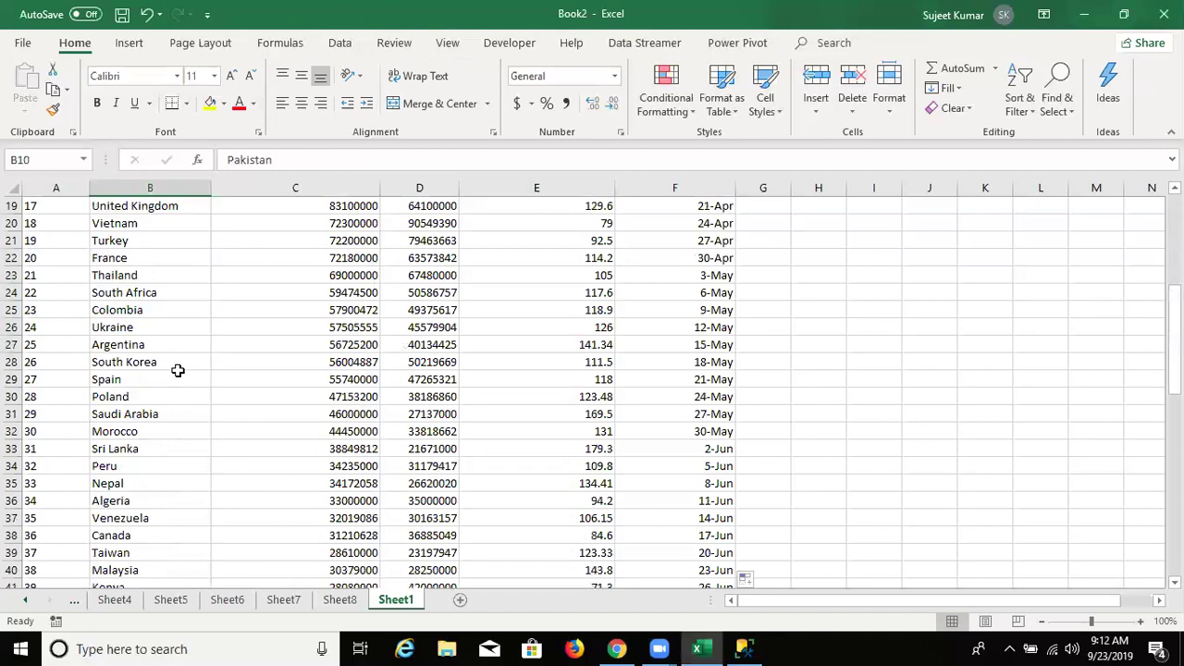
scroll(176, 365, "up", 6)
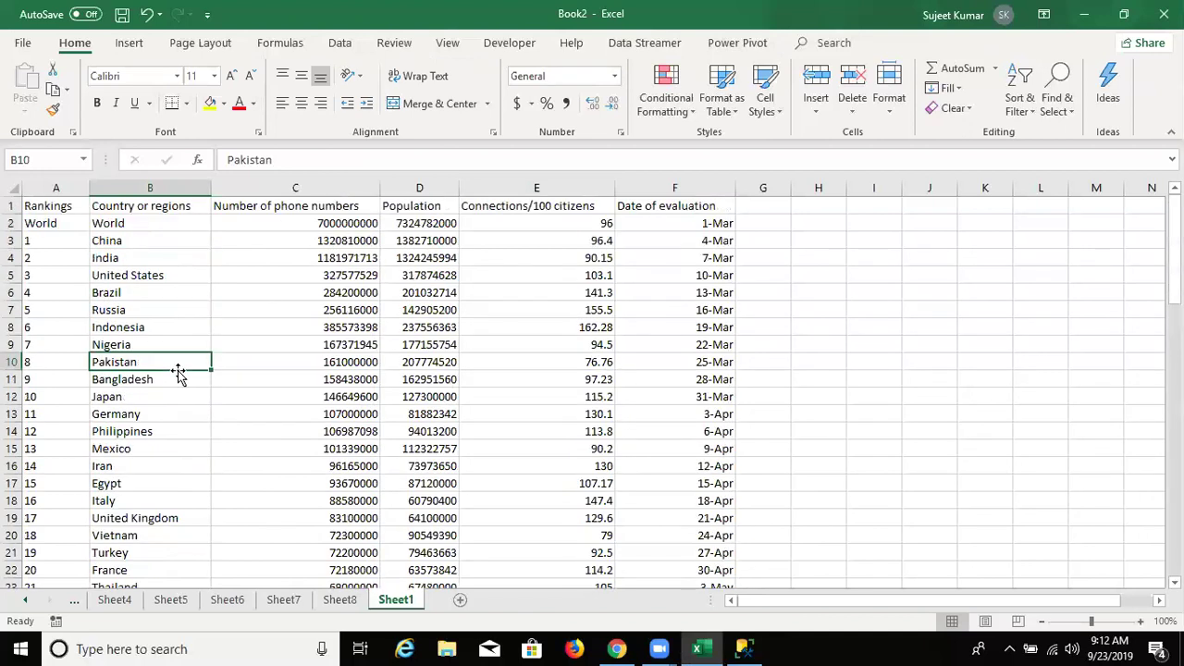
Overwrite Iran in cell B16 with 'Indian Republic'.
left_click(150, 257)
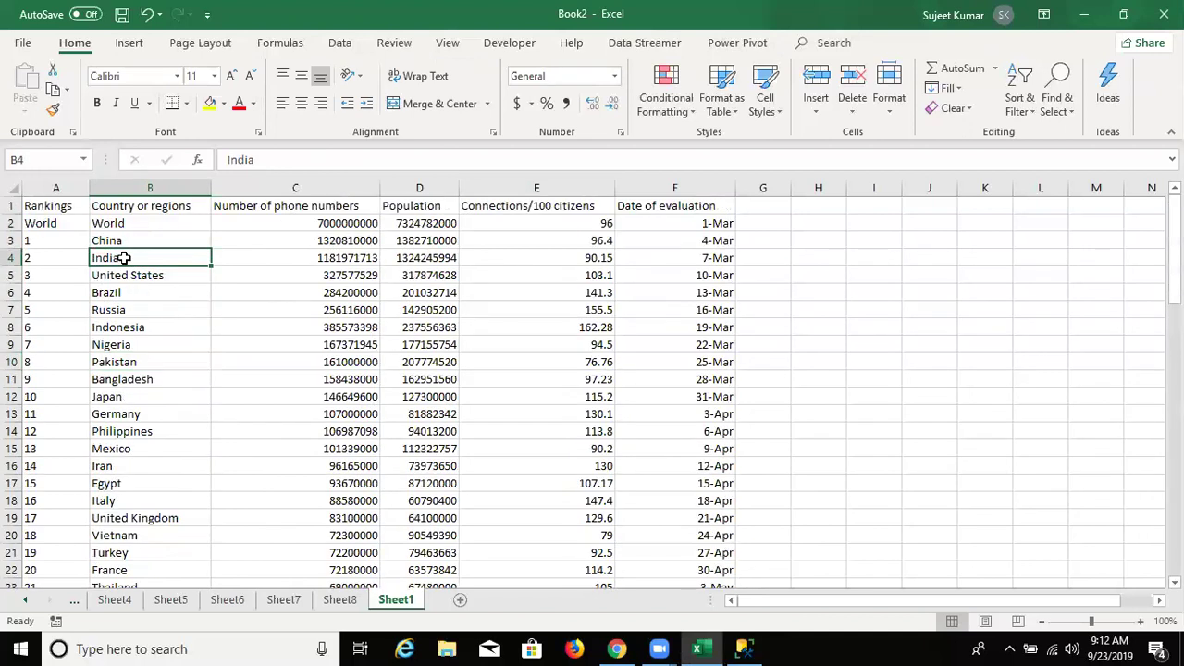
left_click(115, 467)
type("India")
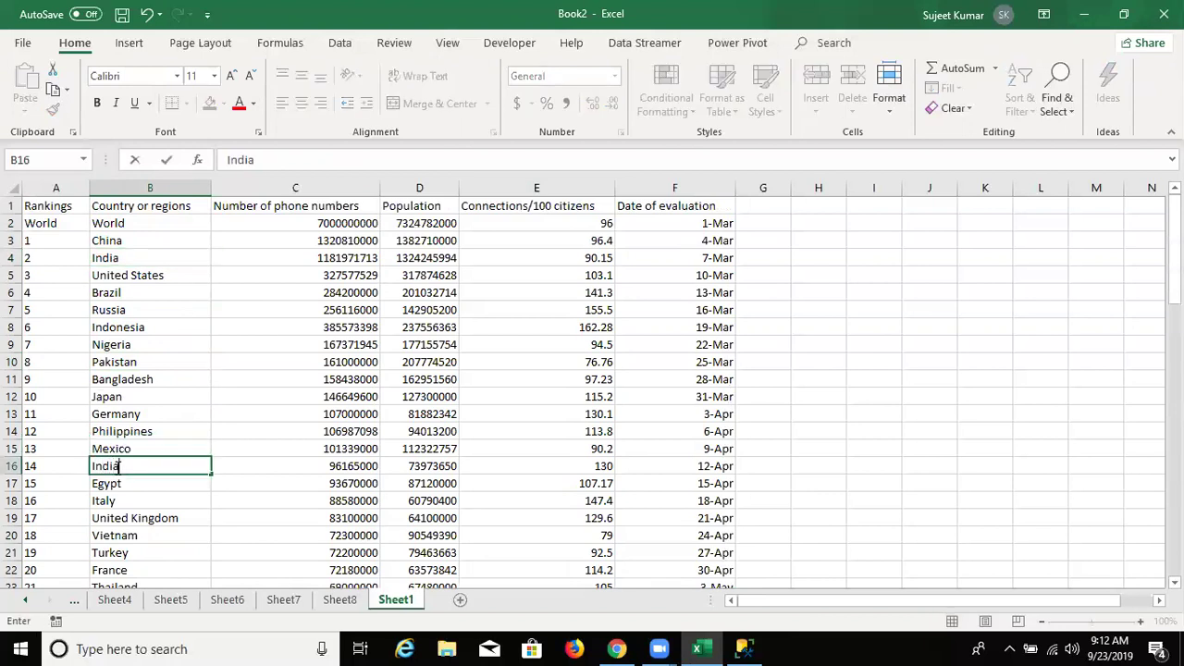
type("n")
type(" Re")
type("pu")
type("l")
type("ica")
key("BackSpace")
key("BackSpace")
key("BackSpace")
key("BackSpace")
type("blic")
key("Return")
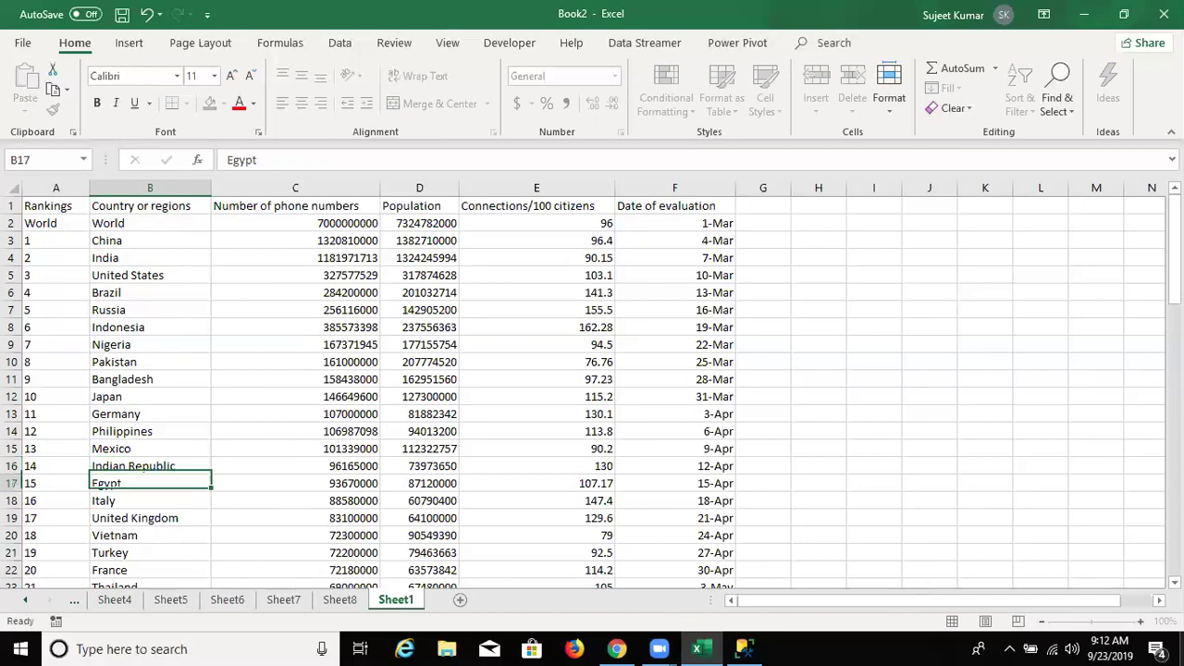
key("Up")
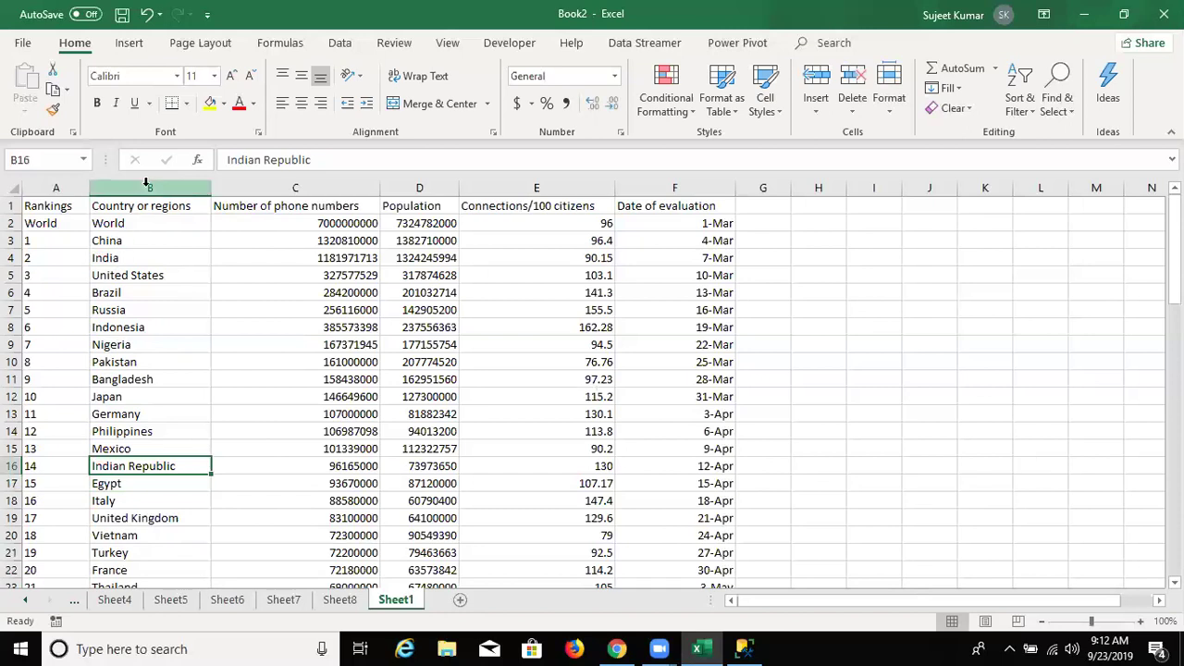
left_click(144, 188)
left_click(673, 123)
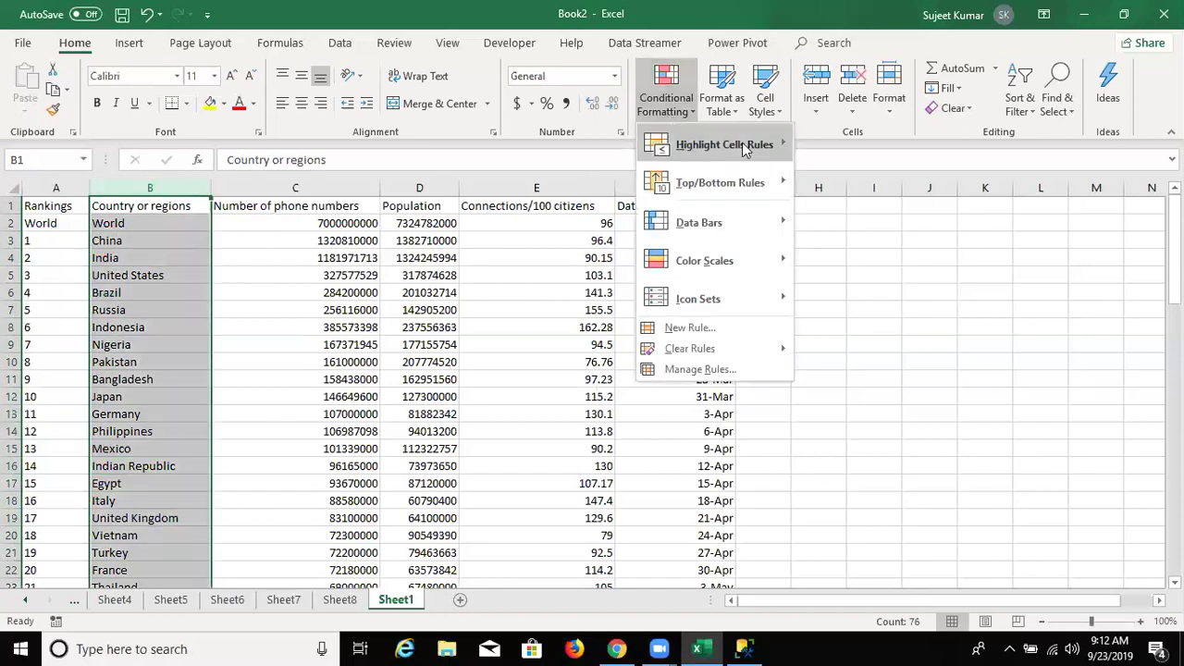
mouse_move(747, 150)
left_click(864, 261)
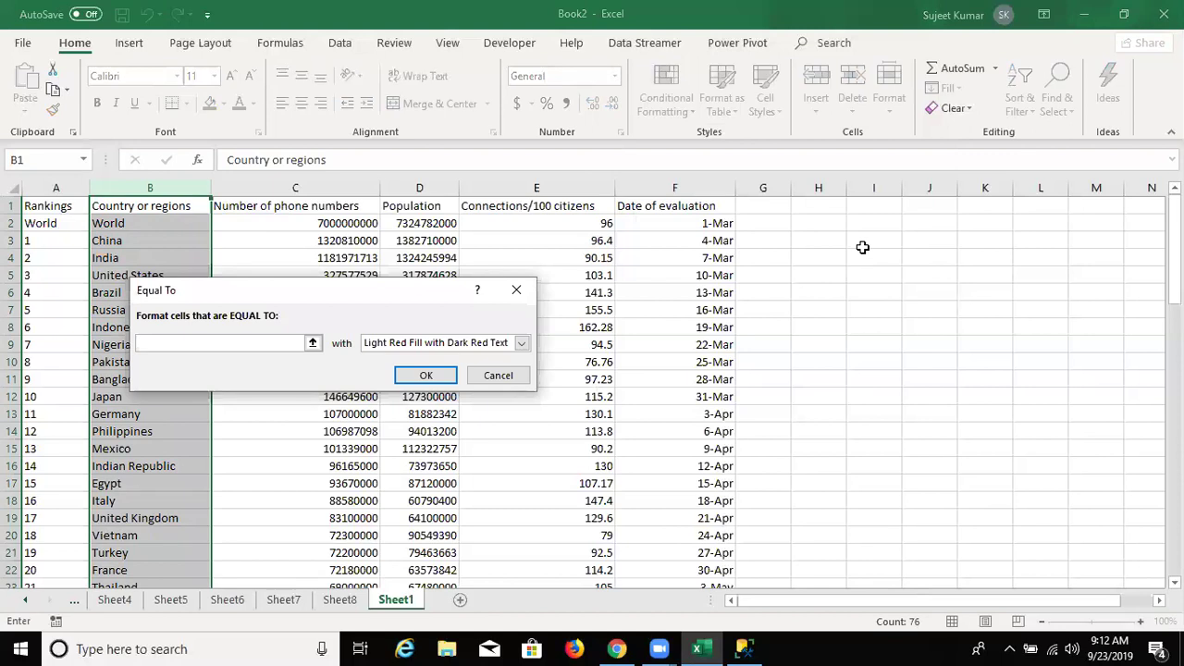
type("Indai")
key("BackSpace")
key("BackSpace")
type("ia")
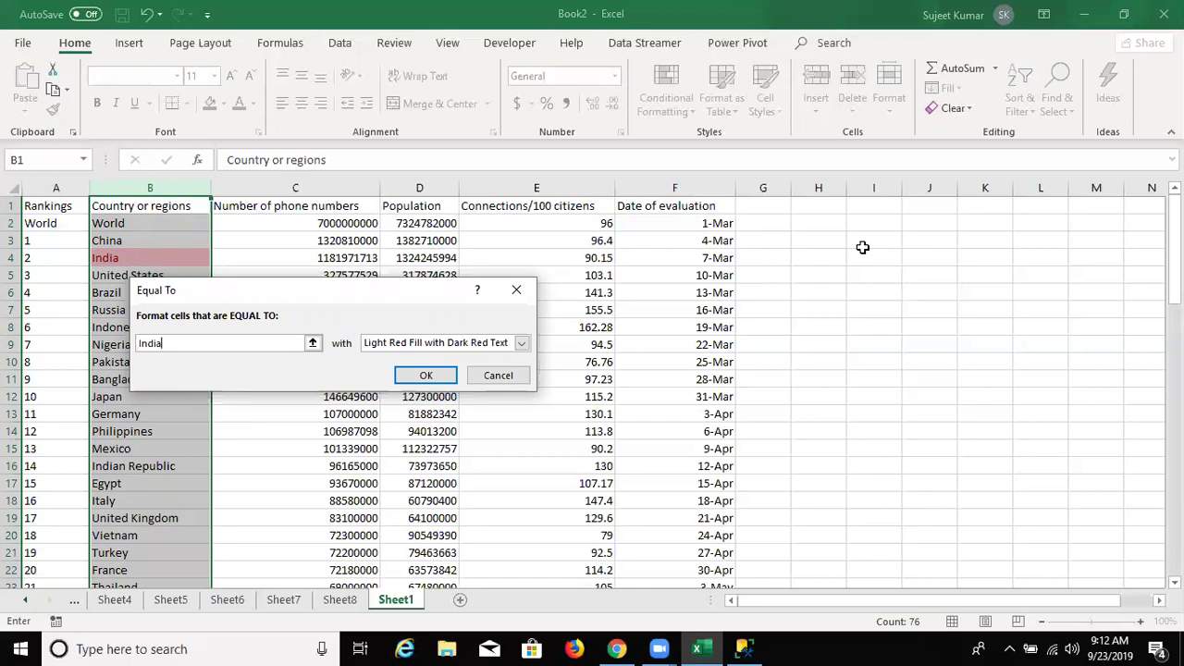
key("Escape")
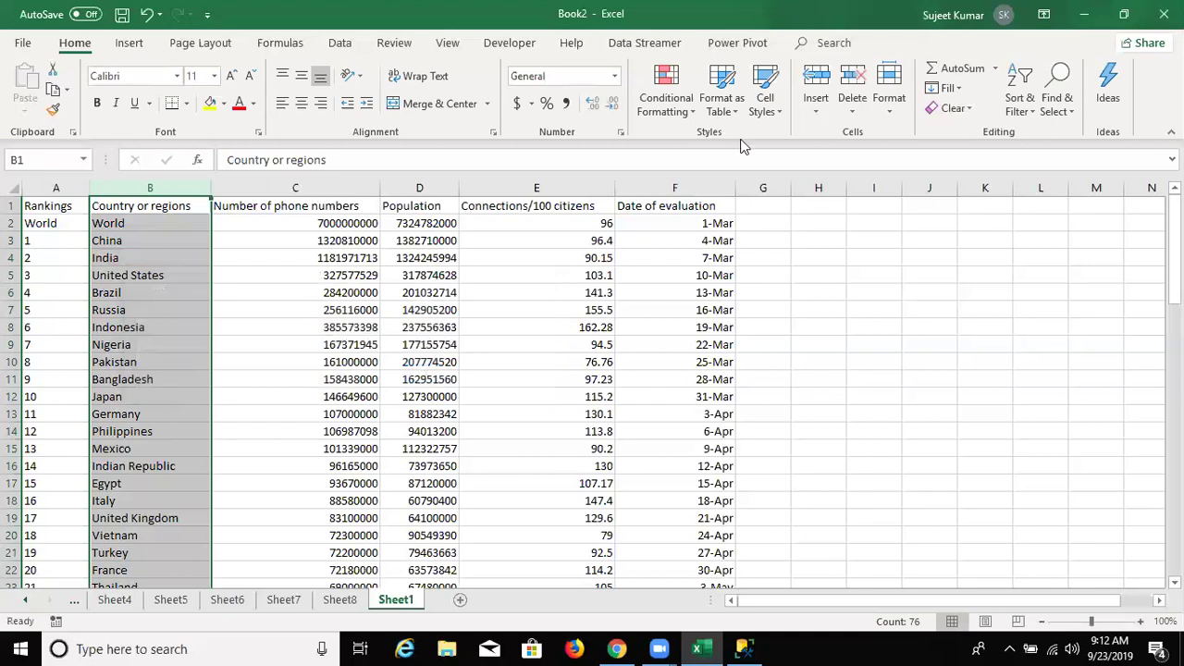
left_click(666, 97)
mouse_move(740, 145)
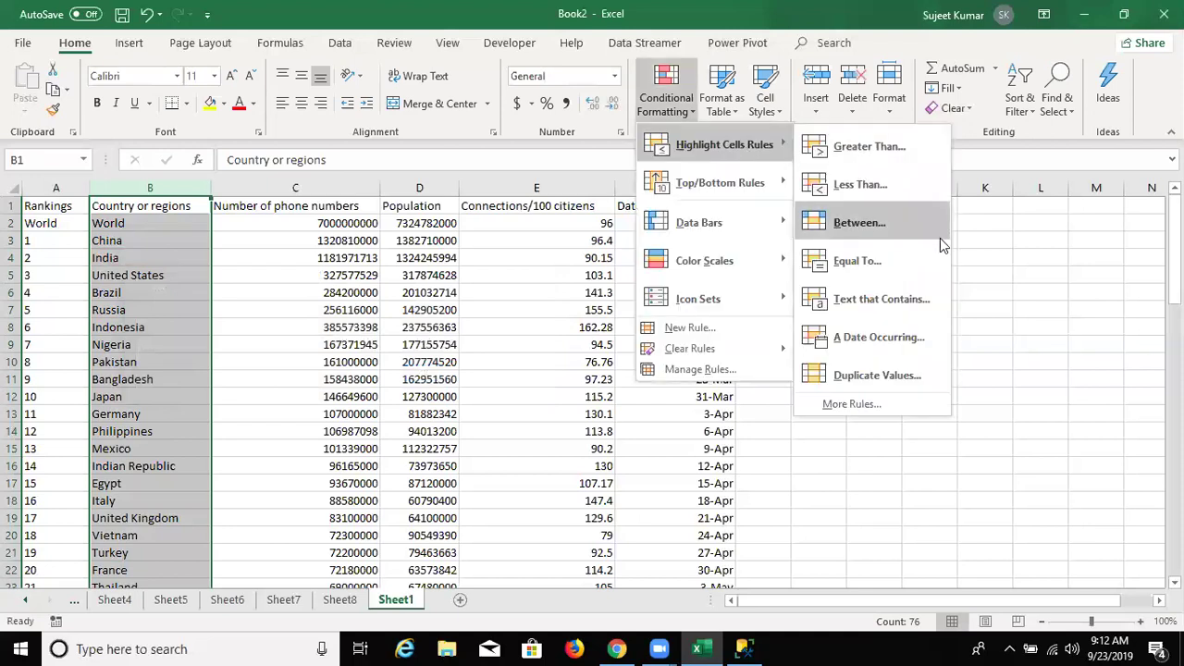
left_click(934, 303)
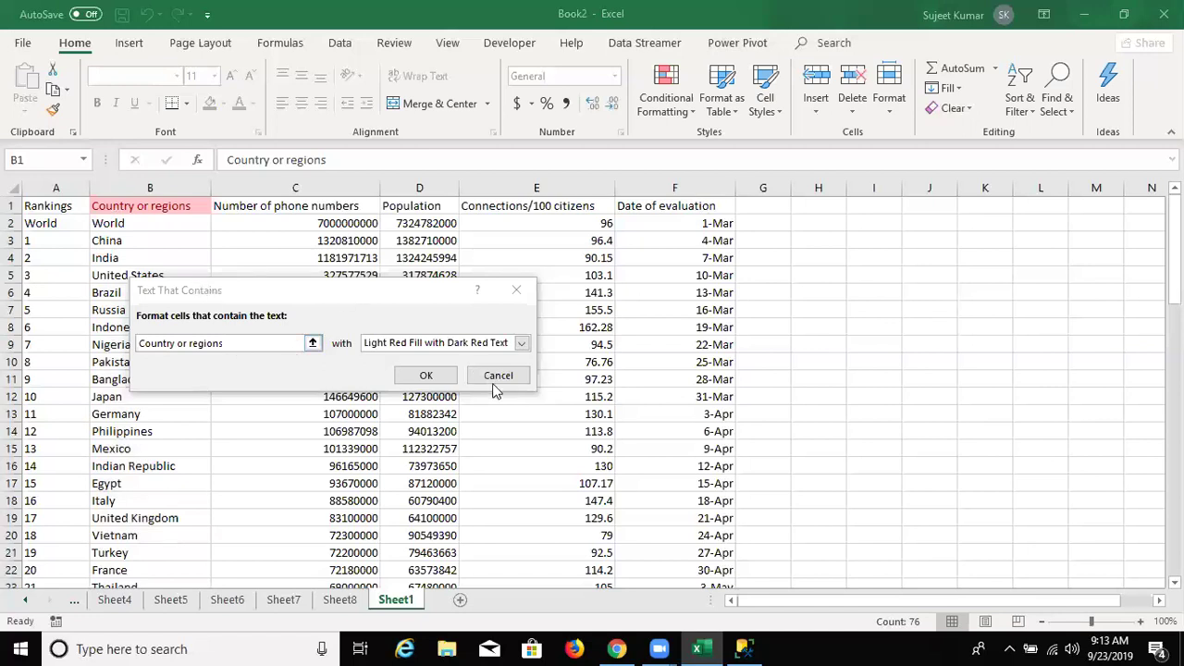
left_click(381, 385)
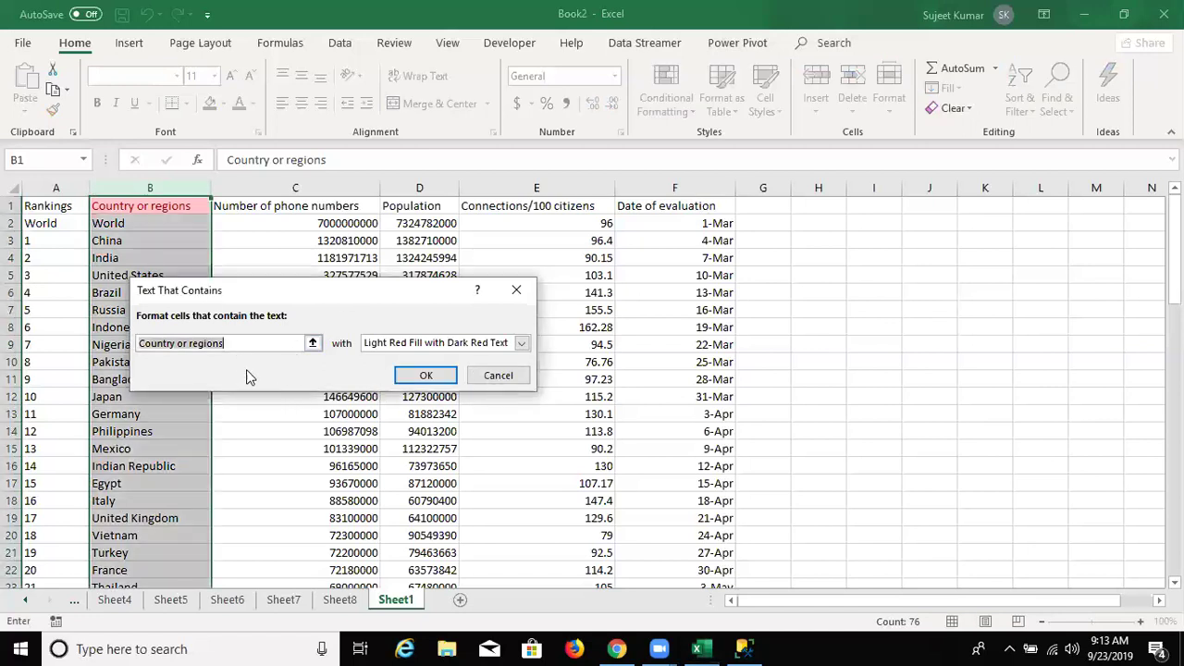
key("BackSpace")
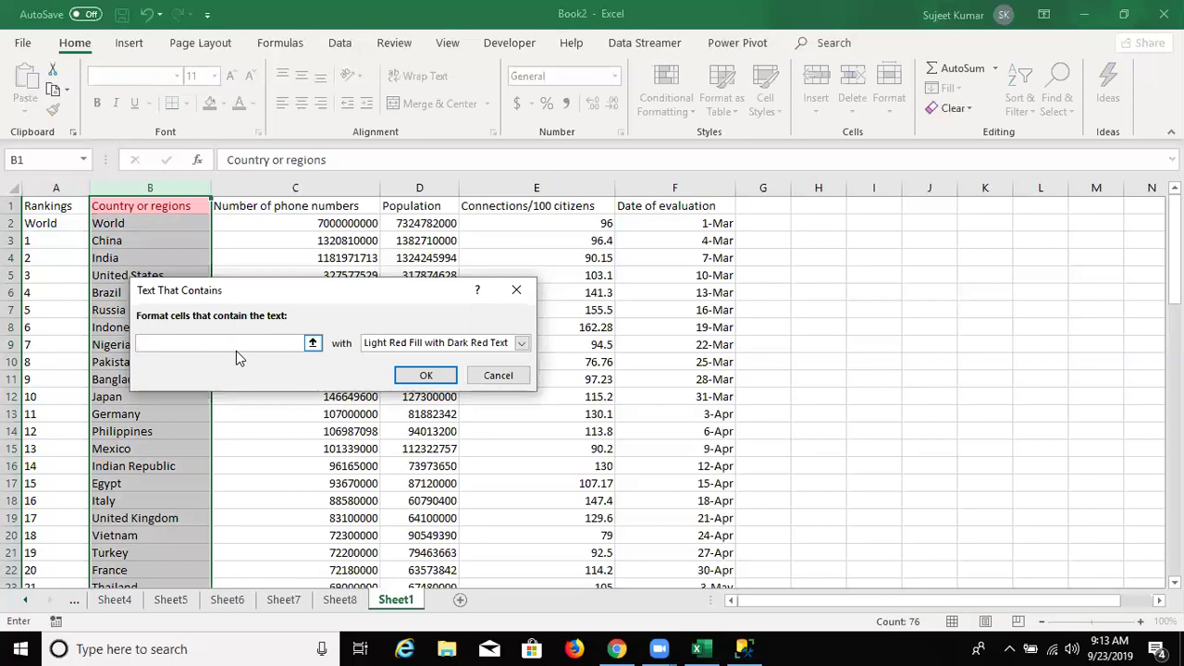
type("india")
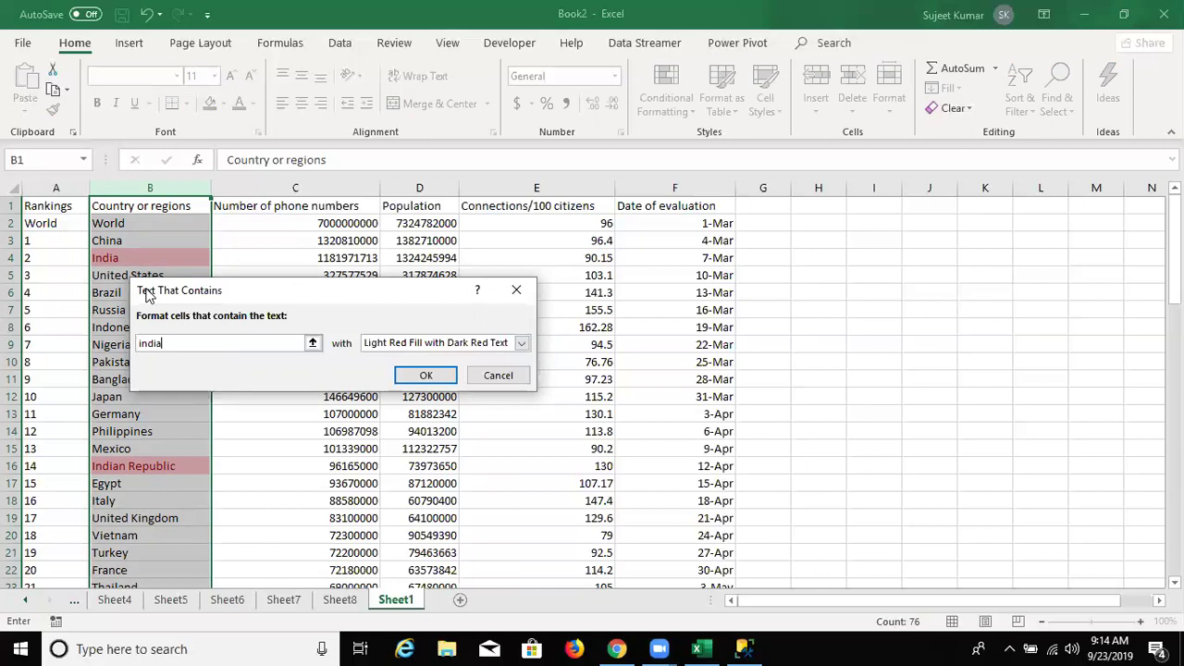
key("Escape")
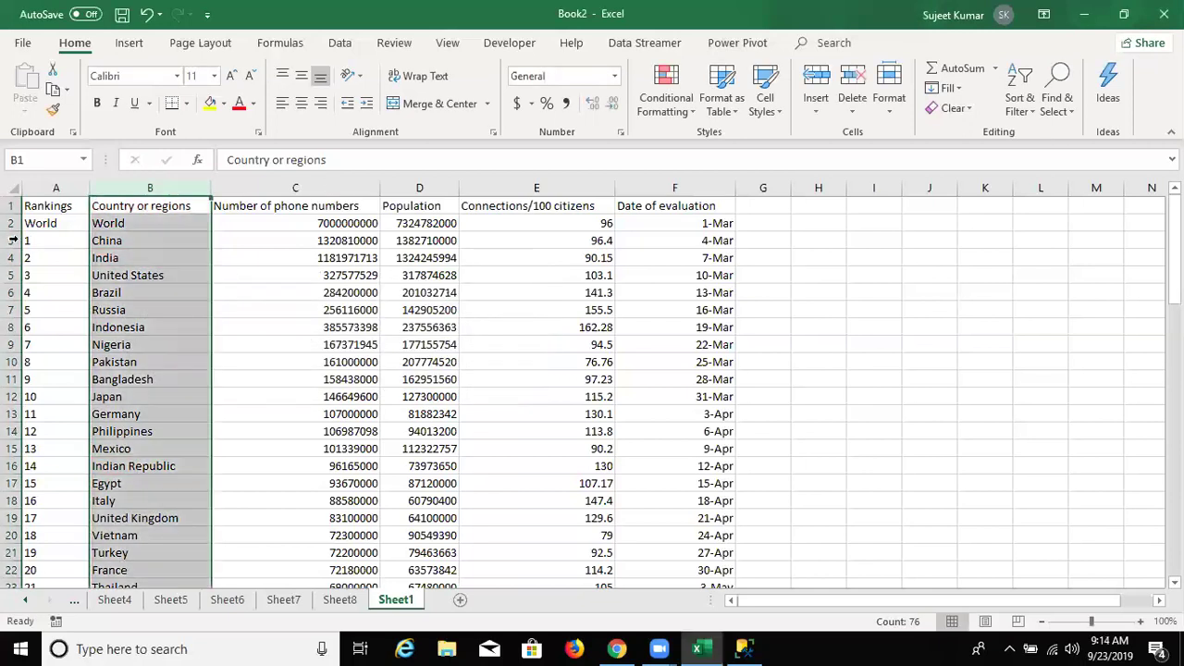
left_click(671, 122)
mouse_move(681, 144)
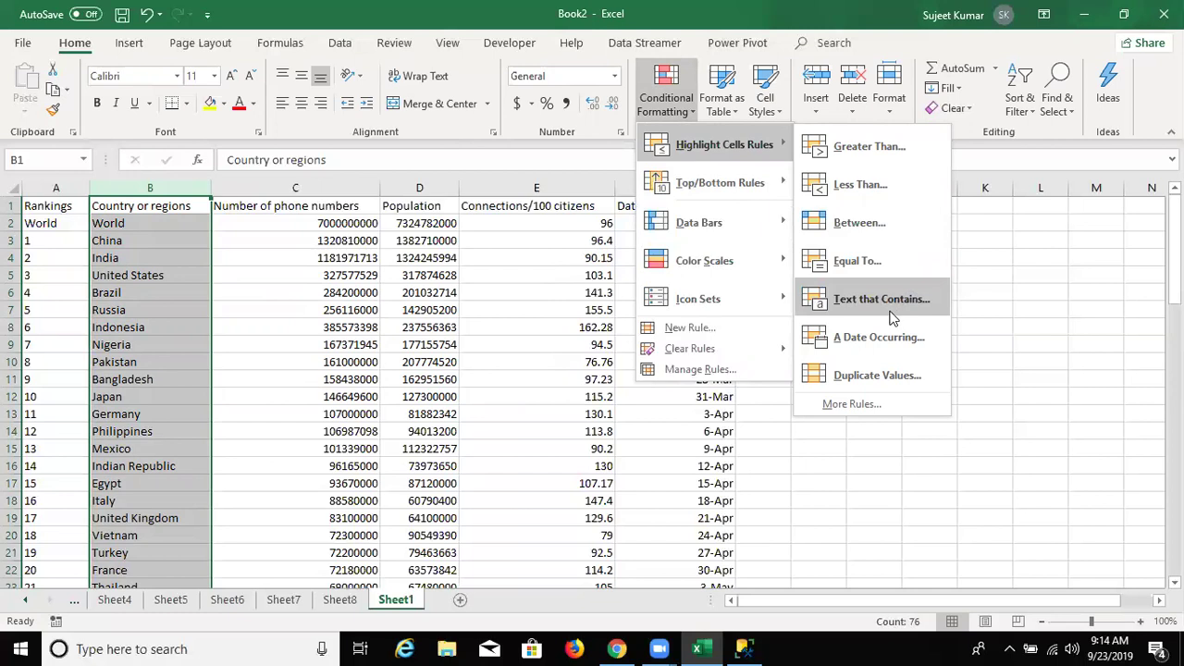
left_click(602, 343)
left_click(603, 344)
left_click(701, 186)
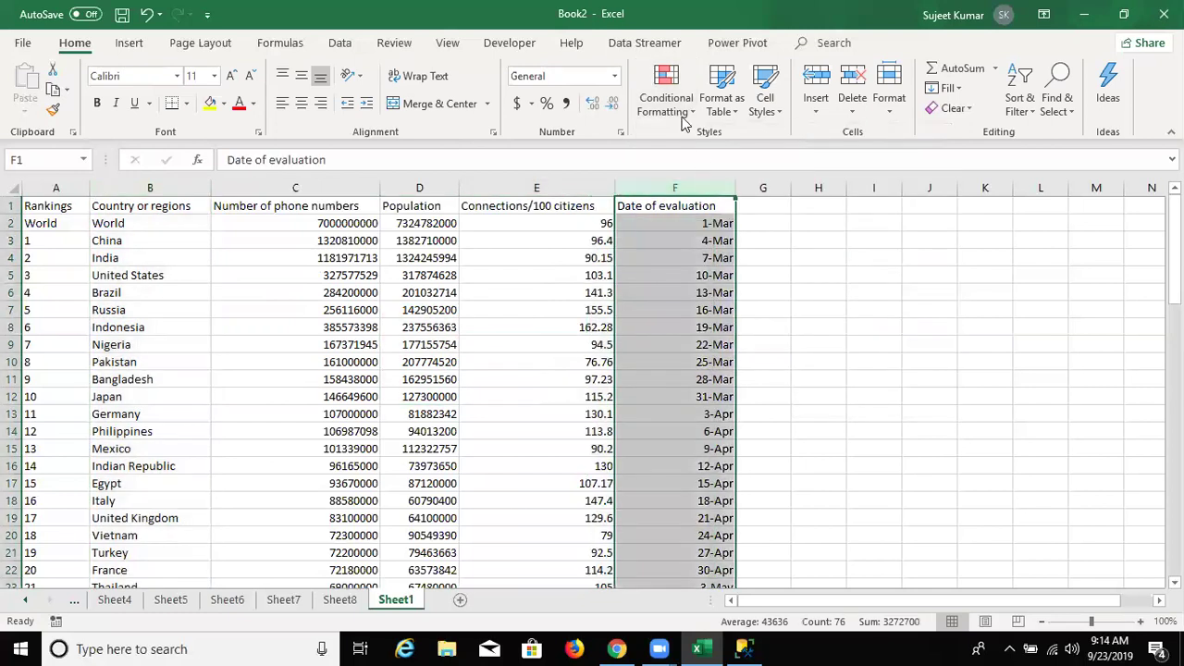
left_click(668, 93)
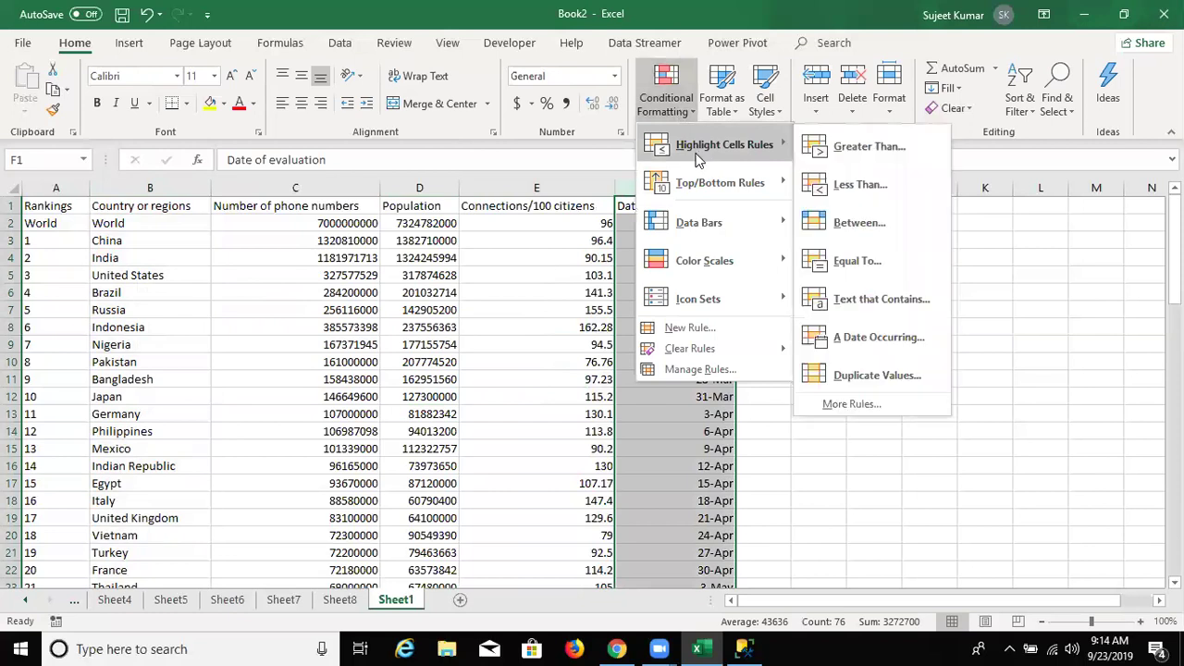
left_click(891, 266)
type("20-Jun")
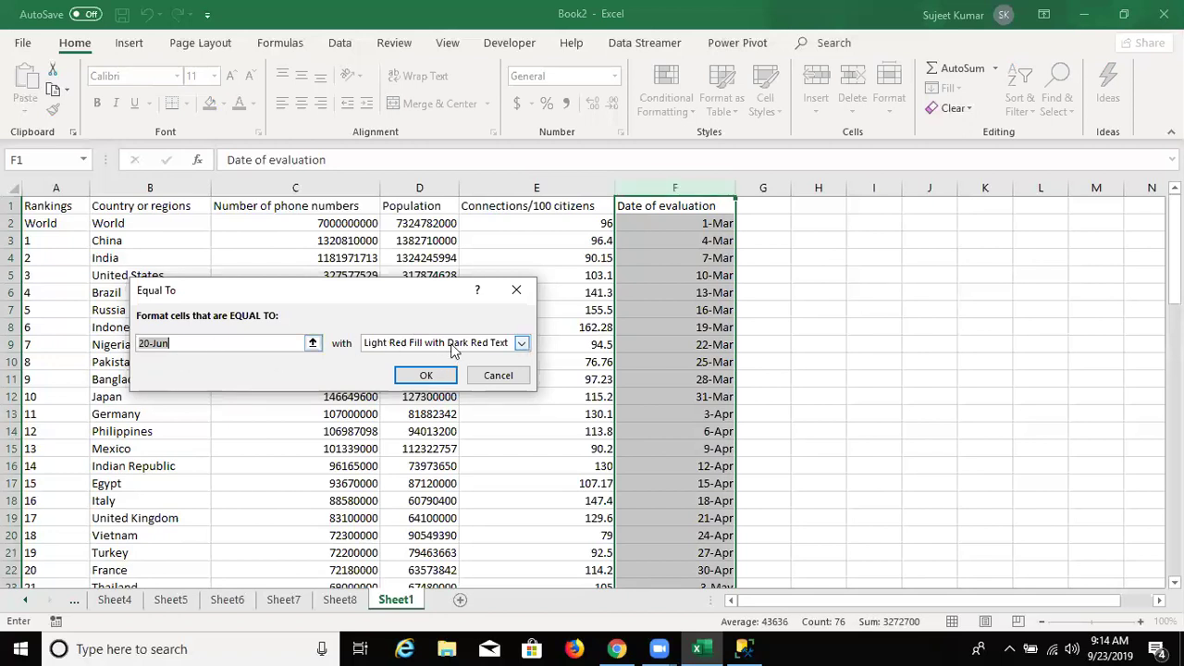
left_click(312, 343)
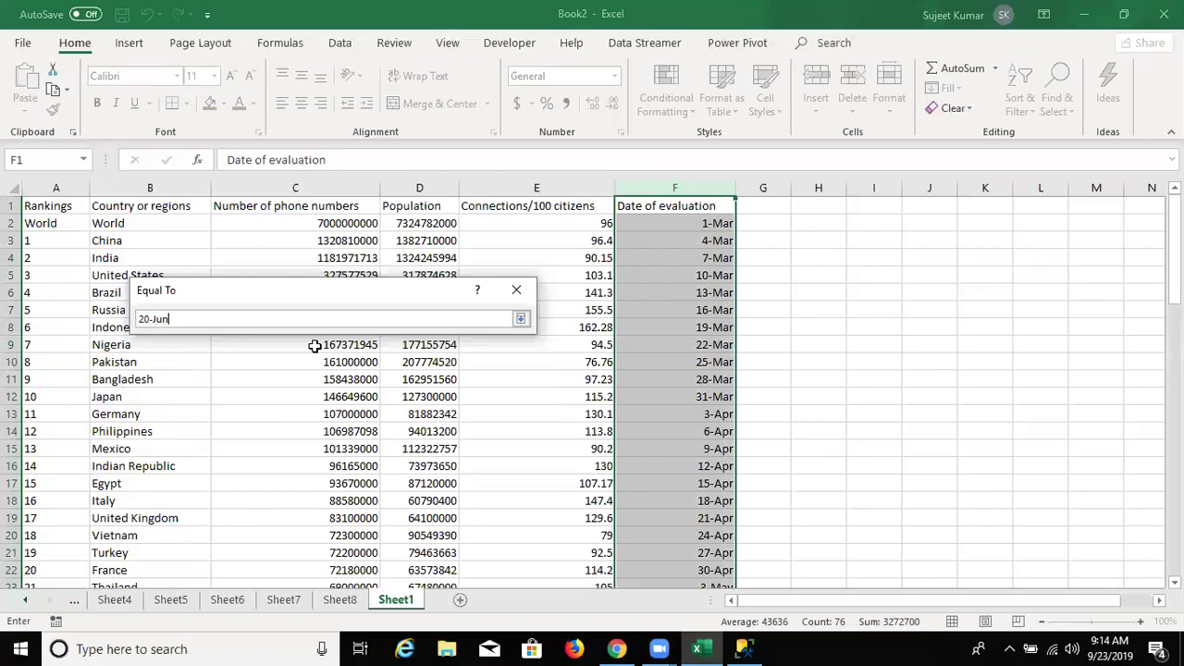
left_click(521, 318)
left_click(313, 343)
left_click(521, 318)
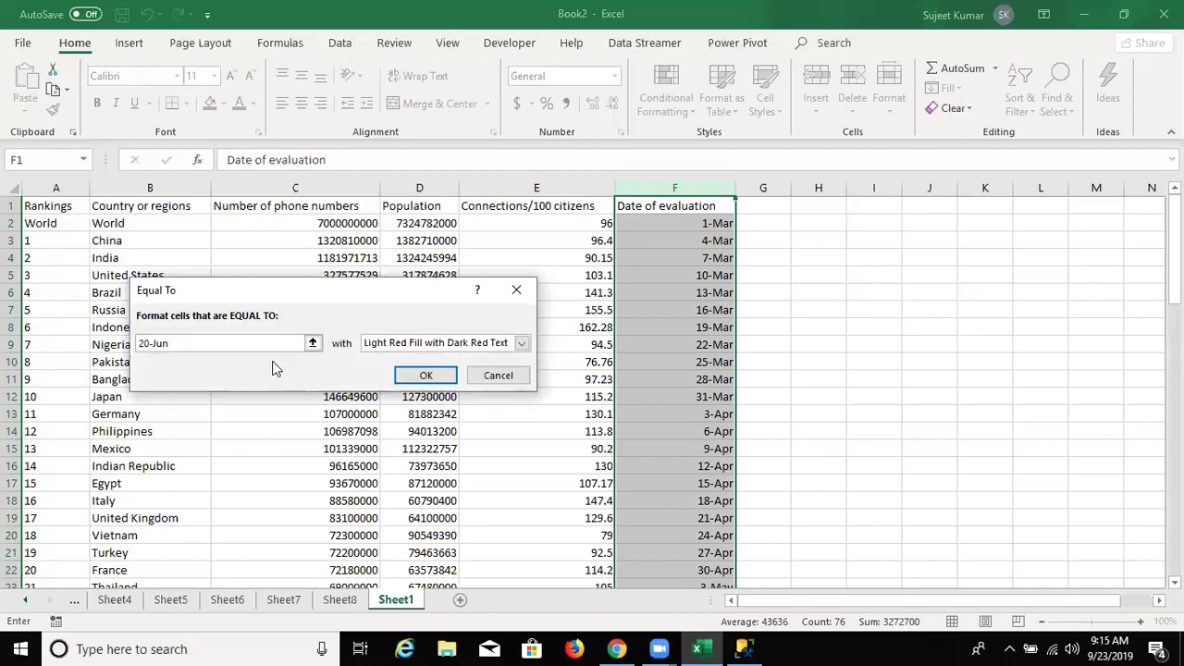
double_click(153, 344)
type("22-")
type("Mar")
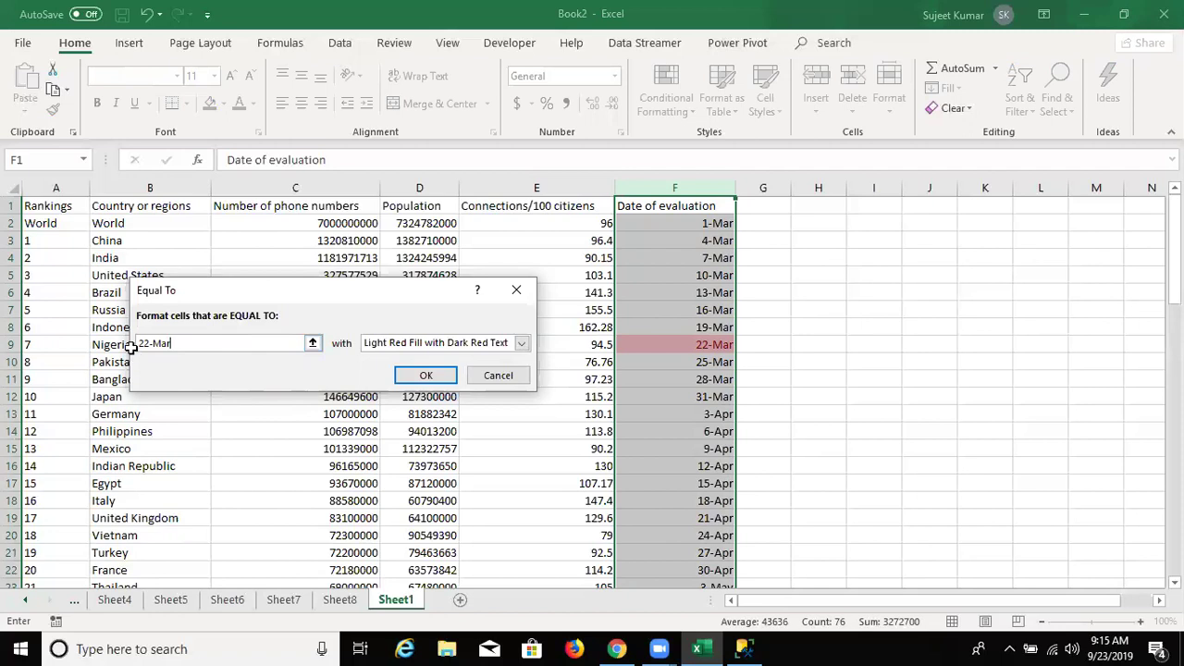
key("Escape")
Replace the date in F2 with 9/1 (1-Sep).
left_click(722, 225)
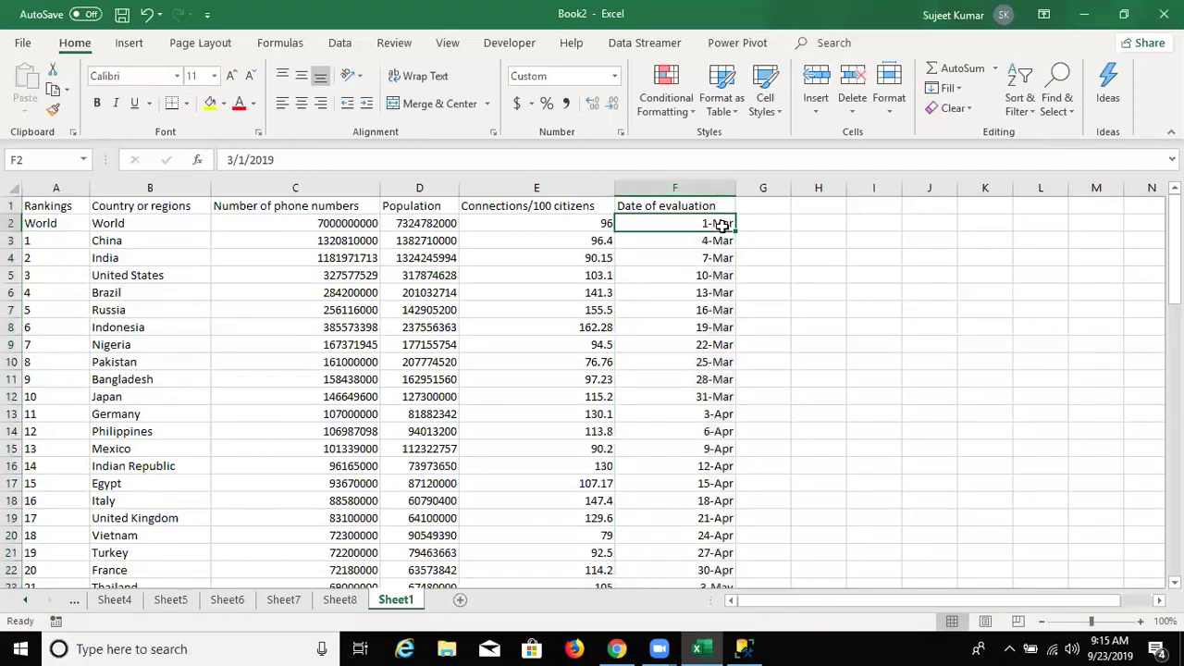
double_click(722, 225)
key("BackSpace")
key("BackSpace")
key("BackSpace")
type("9/1")
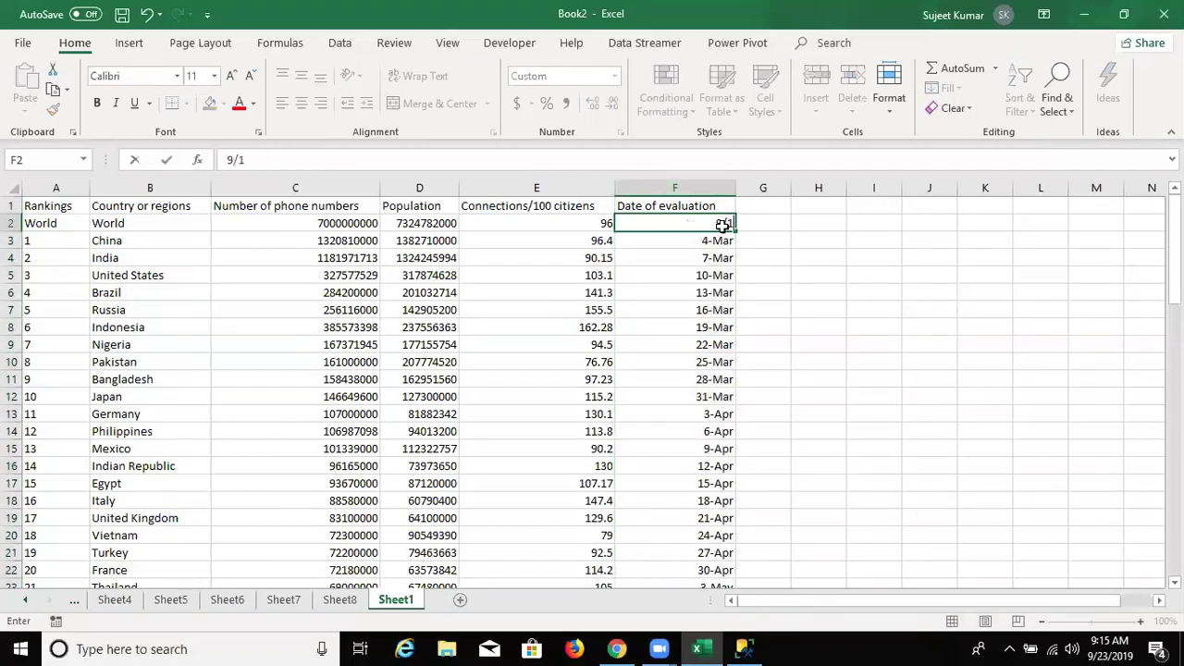
key("Return")
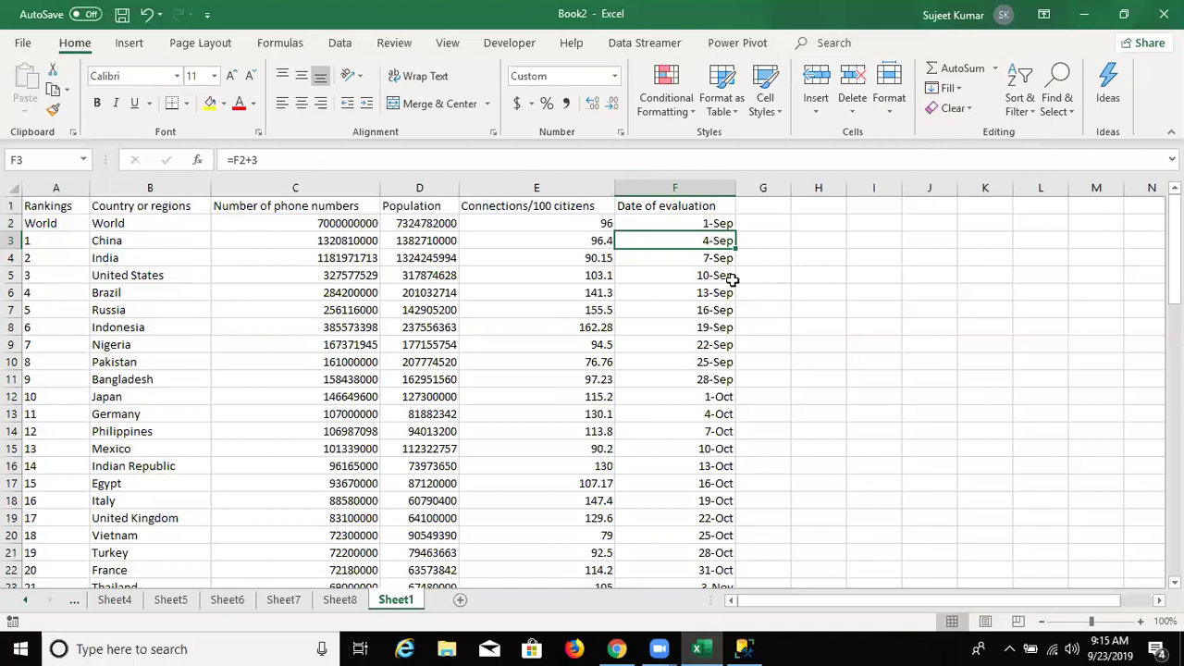
Fill column F down from F2 with a daily date series.
left_click(726, 222)
double_click(733, 229)
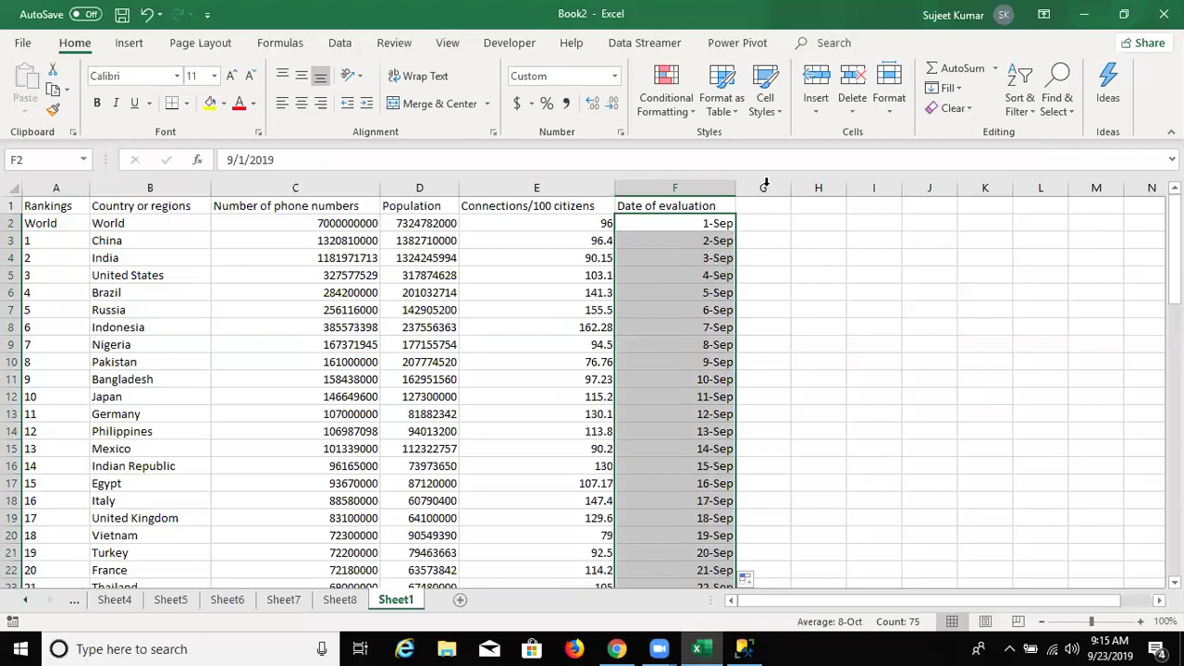
left_click(670, 119)
Preview an A Date Occurring rule set to Today, then cancel it.
mouse_move(766, 145)
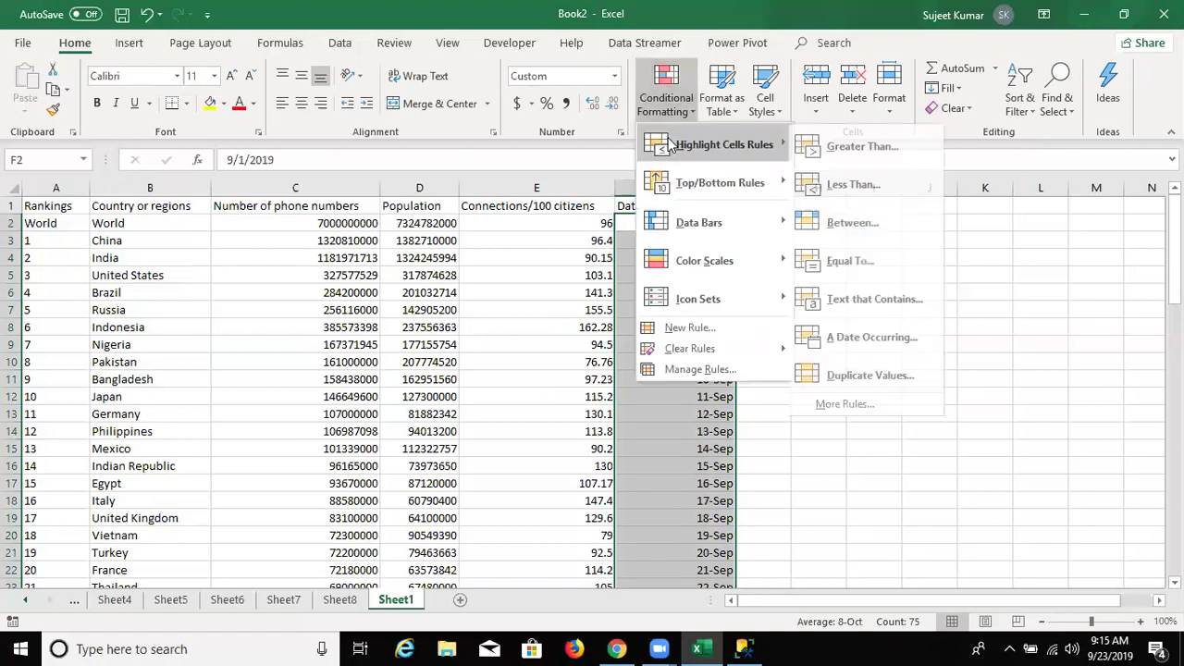
left_click(868, 338)
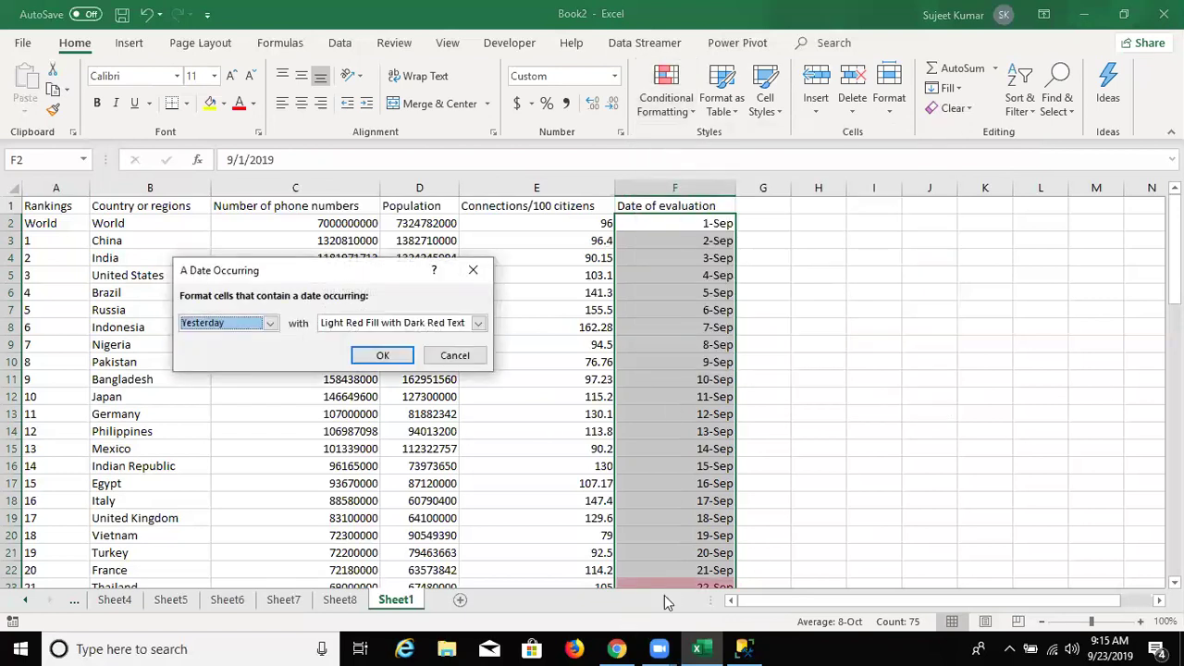
left_click(242, 324)
left_click(241, 351)
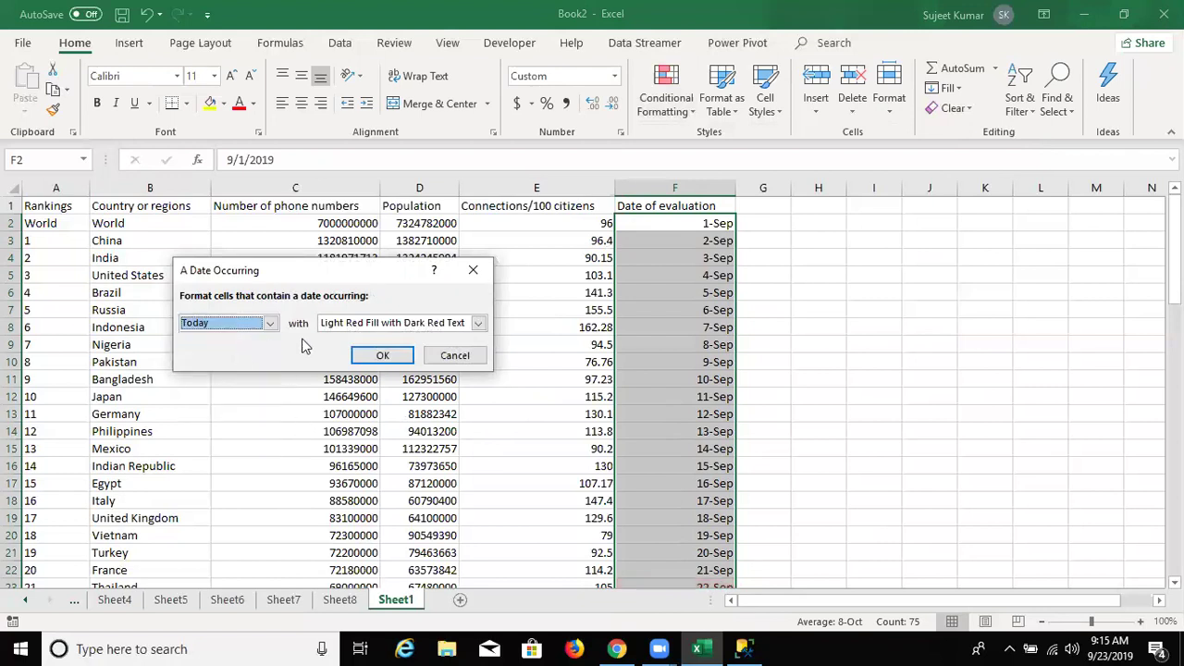
left_click(454, 363)
scroll(537, 378, "down", 2)
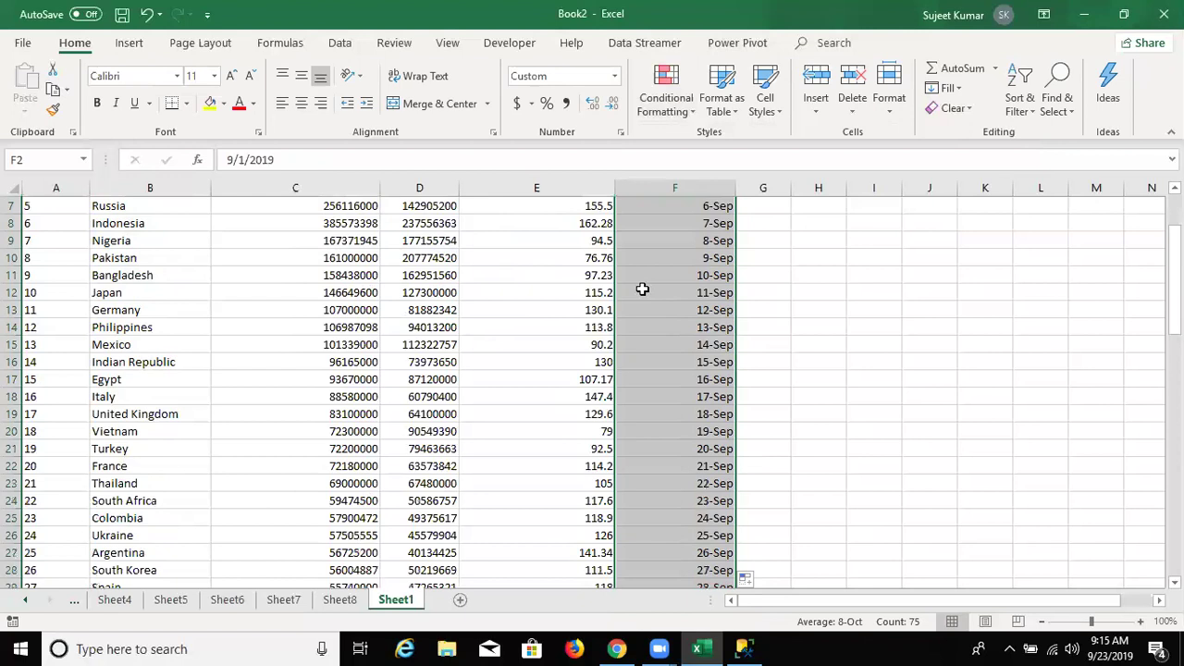
scroll(682, 292, "down", 2)
Reopen A Date Occurring and try Today, Tomorrow, In the last 7 days, Last week and Next month.
left_click(664, 101)
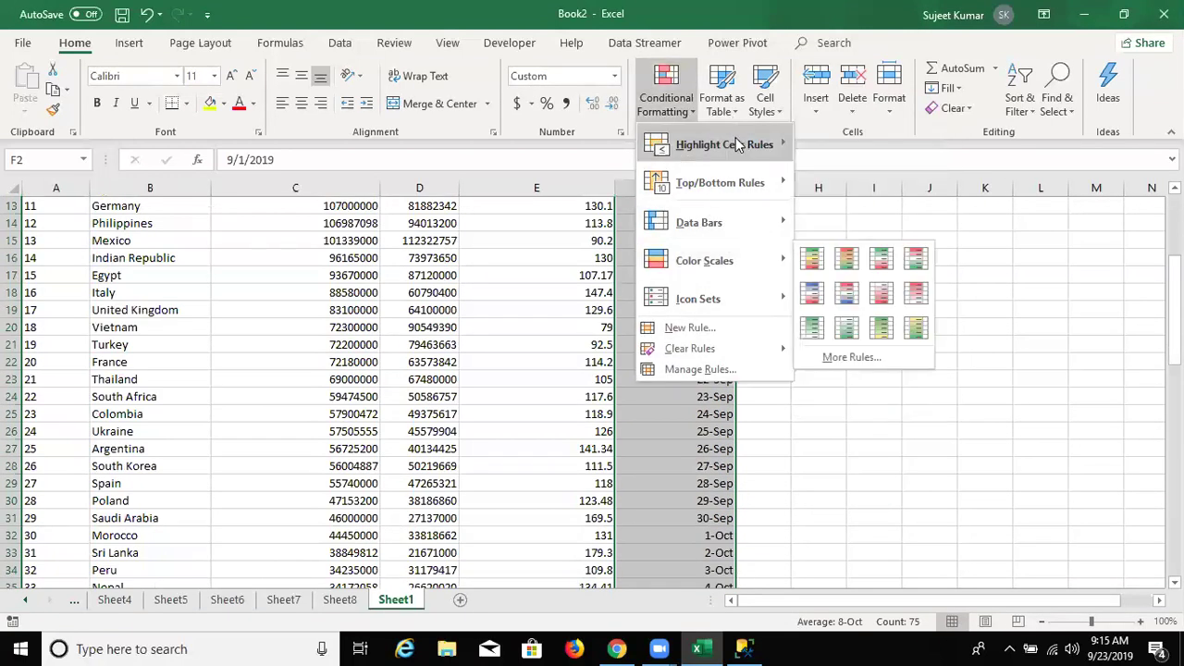
mouse_move(736, 139)
left_click(895, 342)
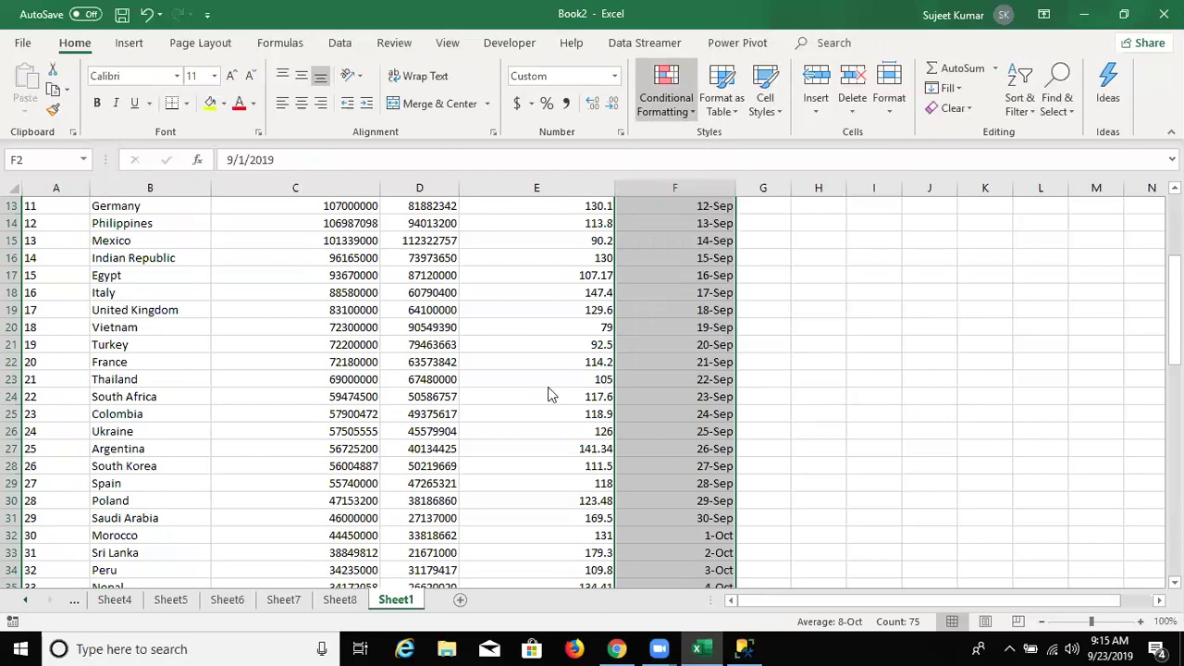
left_click(269, 322)
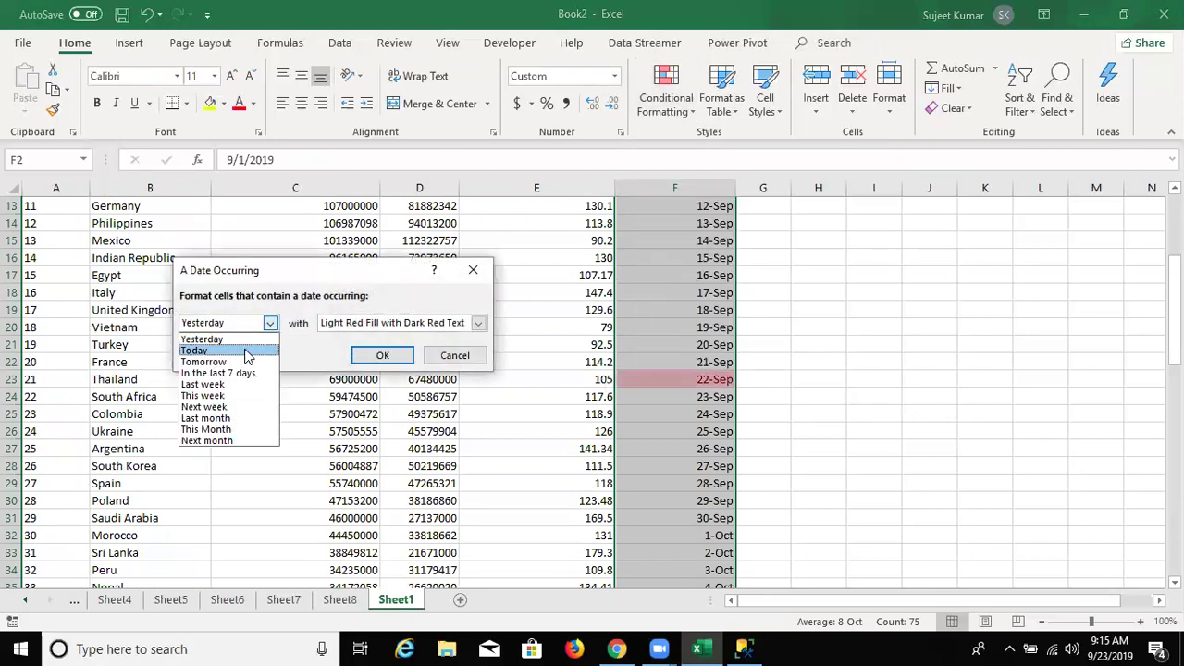
left_click(246, 348)
left_click(248, 325)
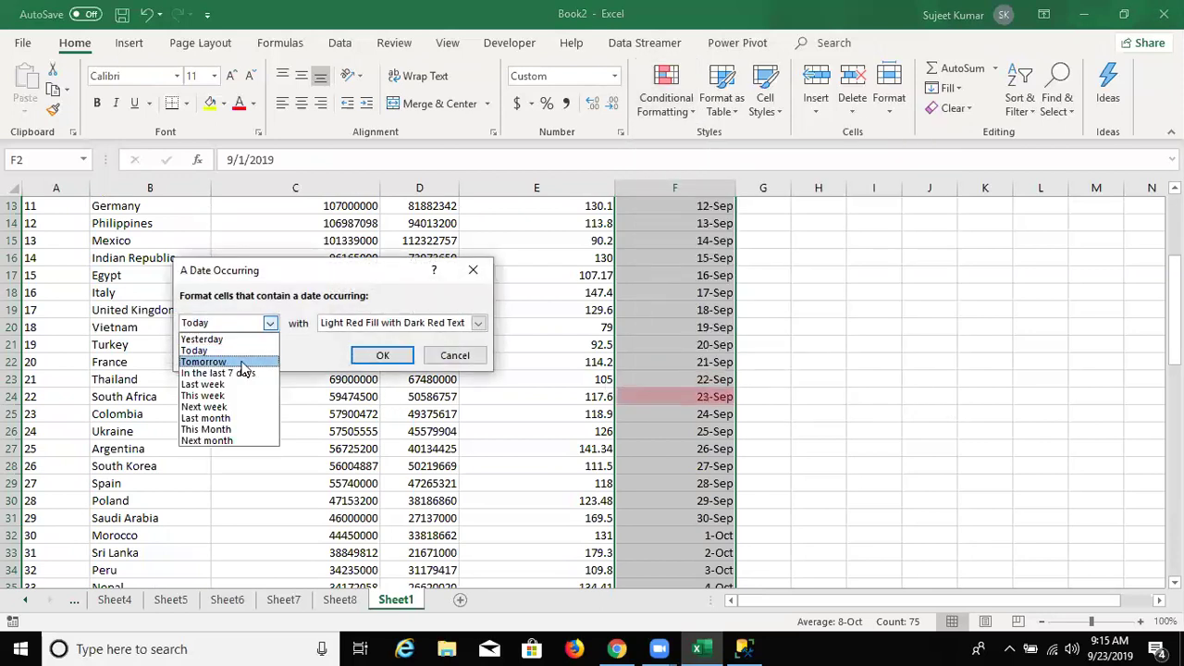
left_click(241, 363)
left_click(247, 326)
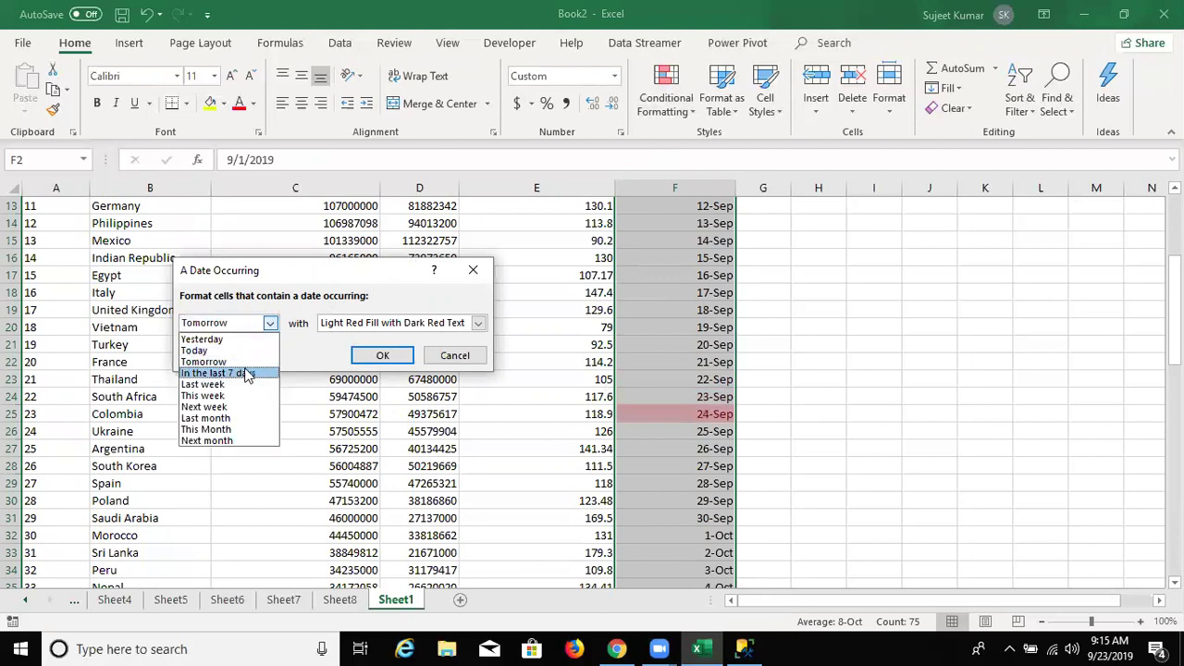
left_click(246, 374)
left_click(246, 326)
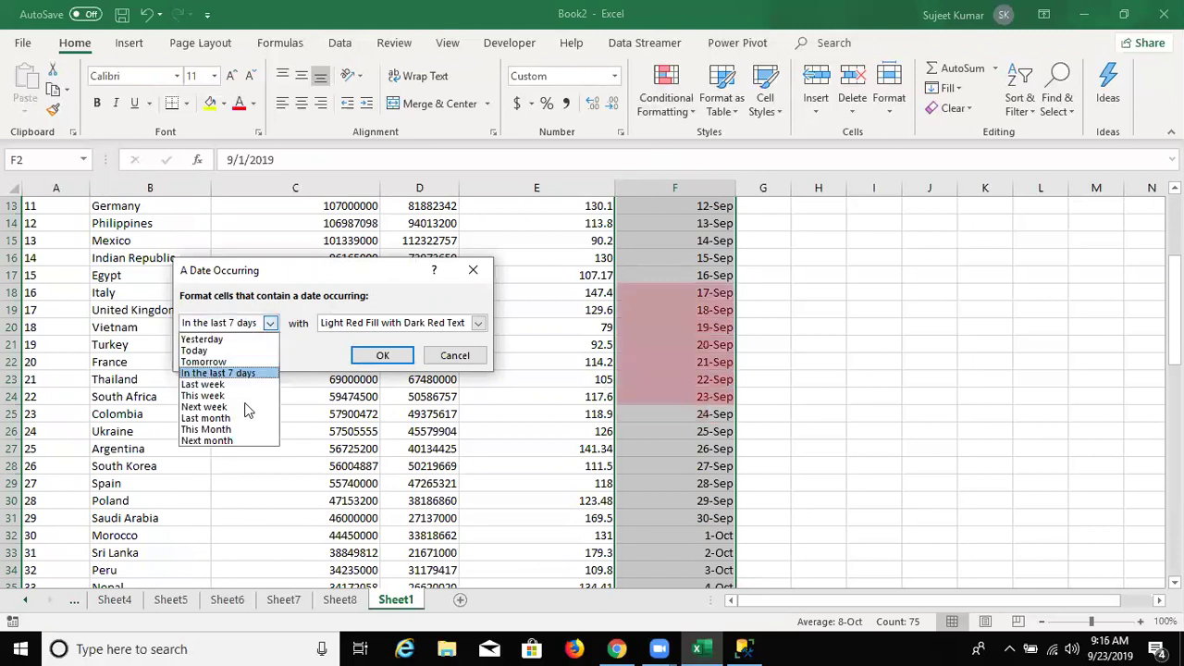
left_click(246, 374)
left_click(246, 329)
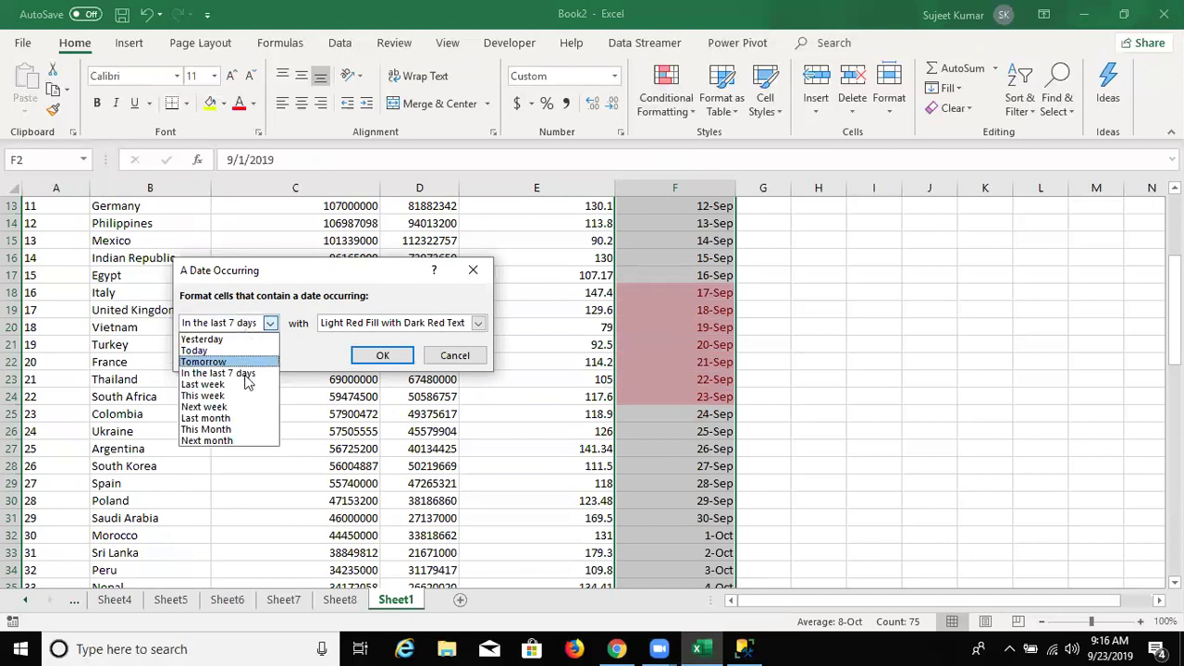
left_click(246, 387)
left_click(248, 333)
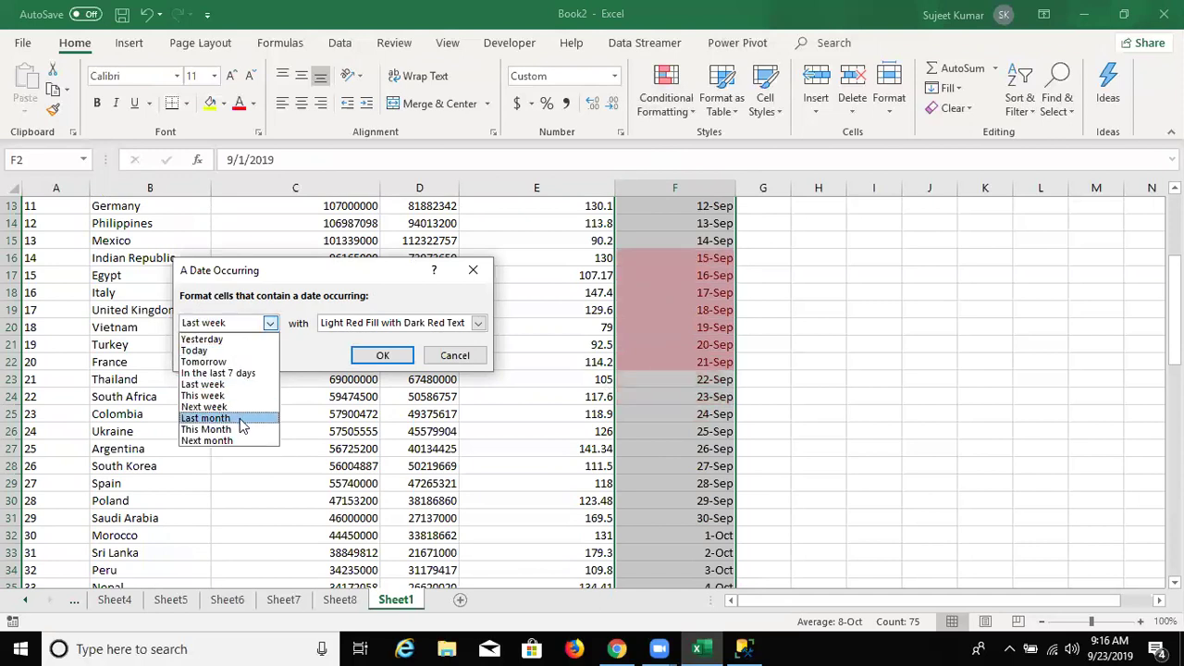
left_click(239, 441)
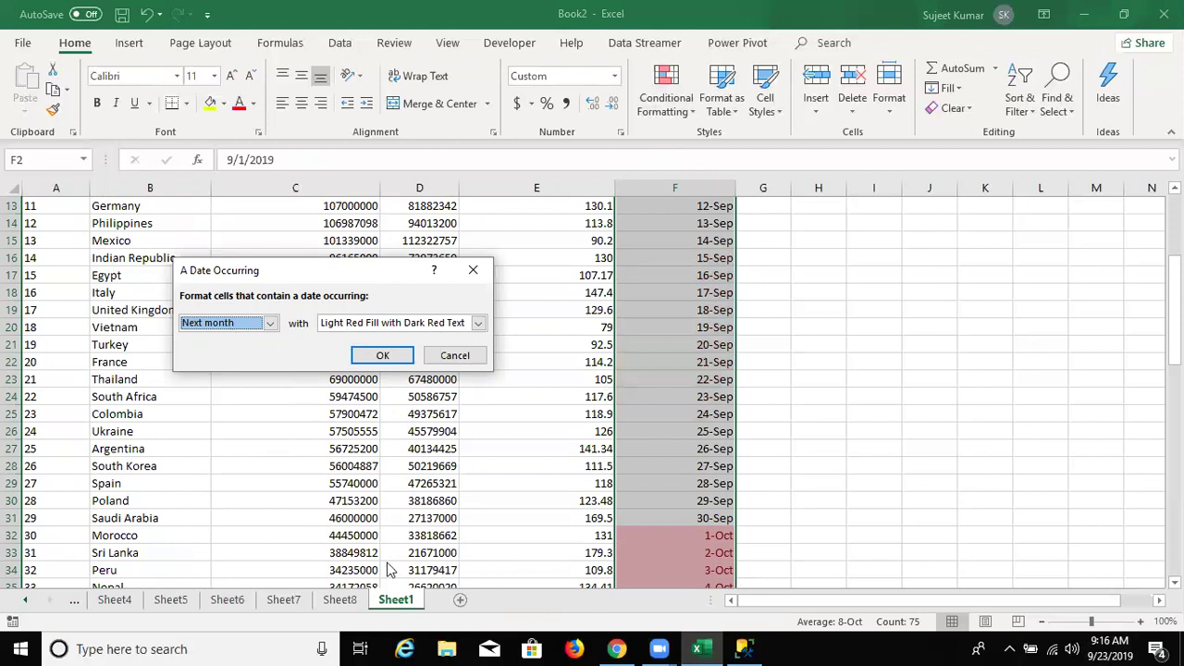
Switch the period back to Today to preview the highlight, then discard the rule.
left_click(210, 323)
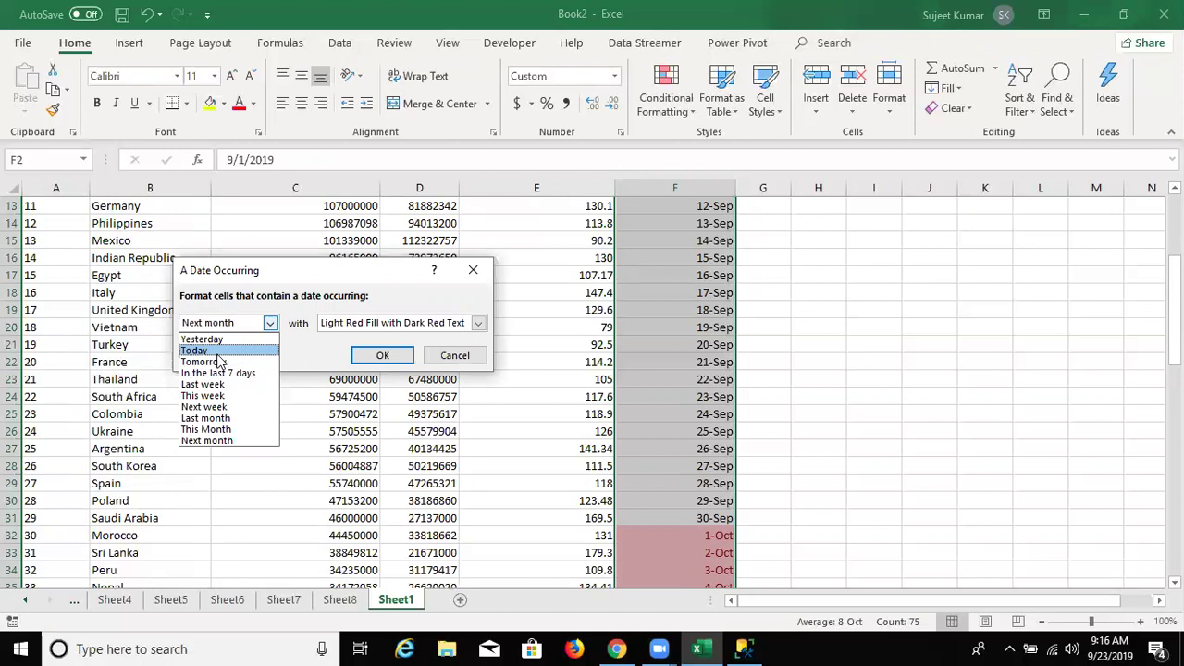
left_click(196, 350)
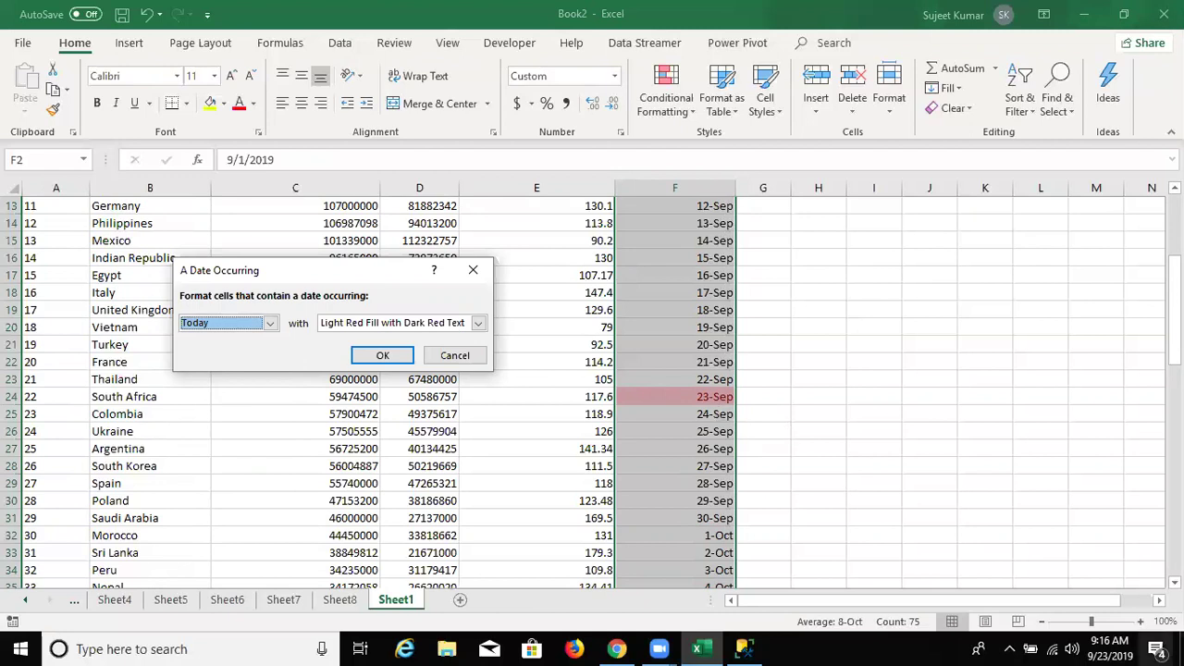
mouse_move(1072, 644)
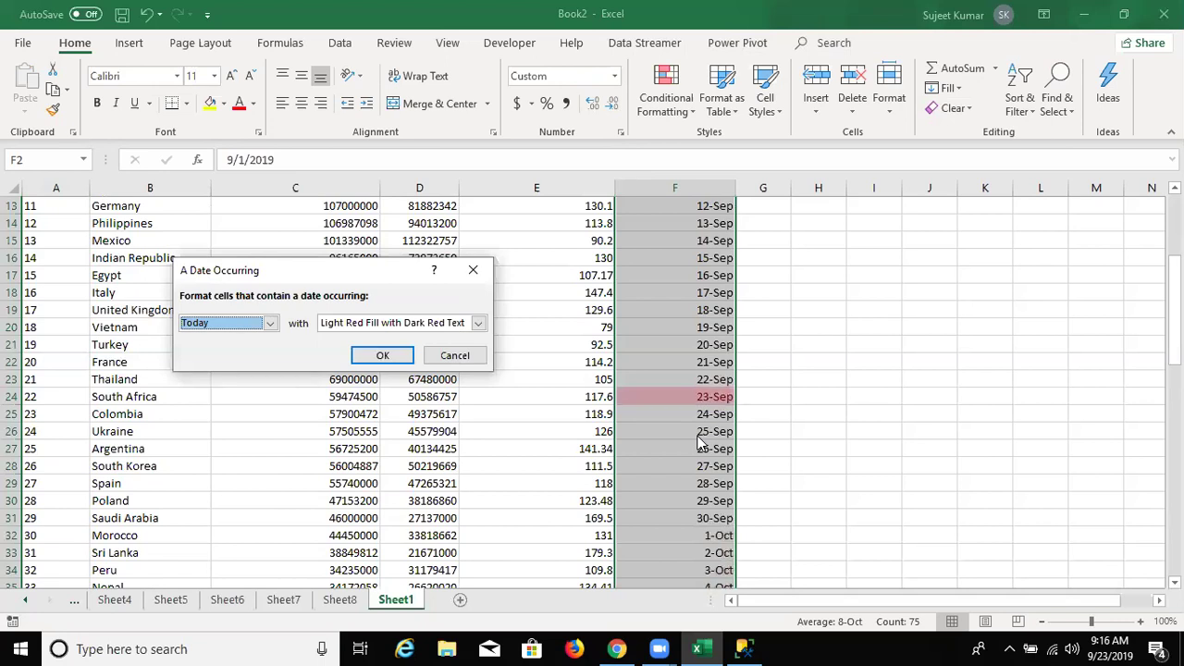
left_click(482, 356)
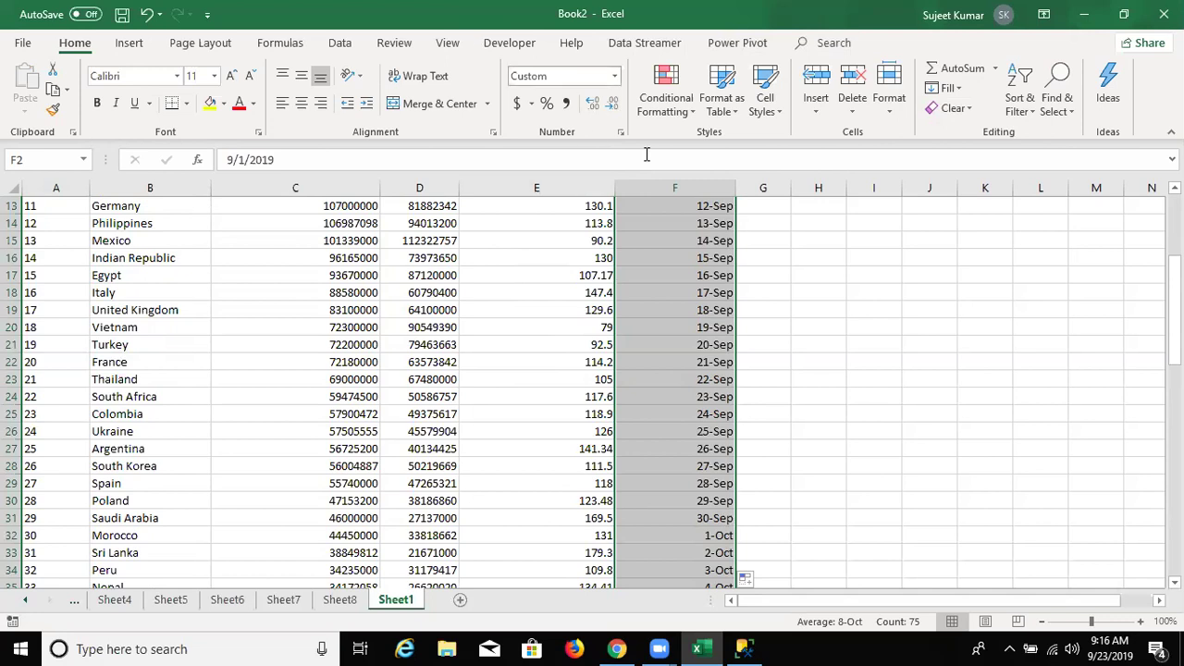
Dismiss the Conditional Formatting menu and select the World, China and India cells B2:B4.
left_click(689, 111)
mouse_move(708, 140)
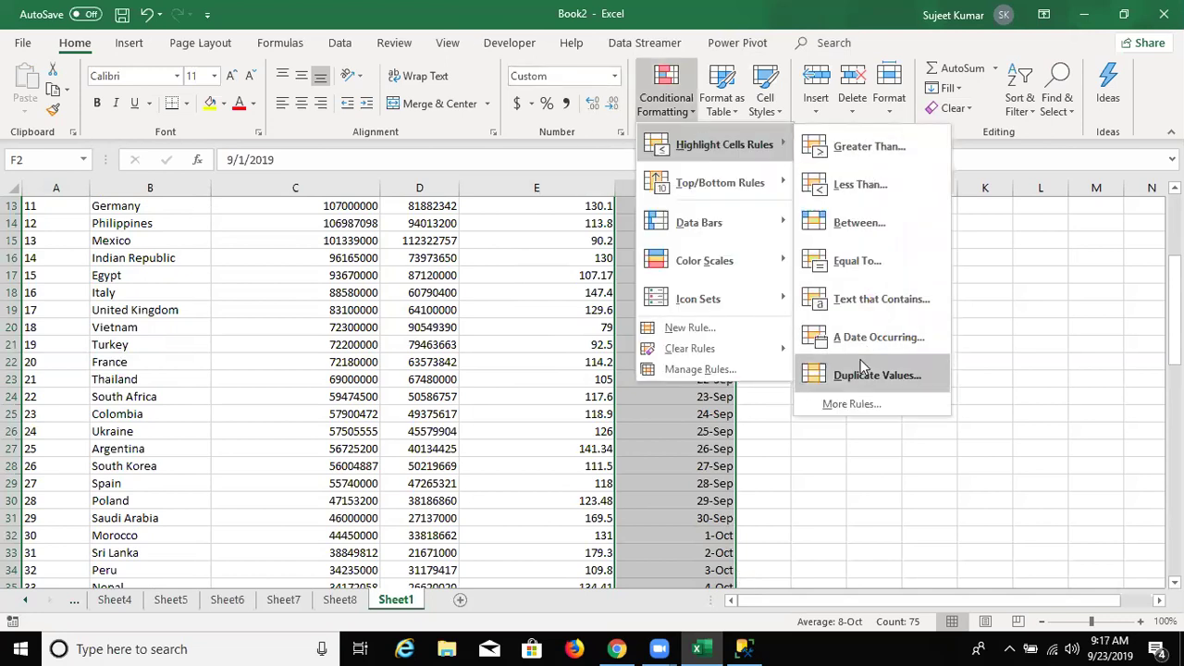
key("Escape")
key("Escape")
scroll(296, 401, "up", 4)
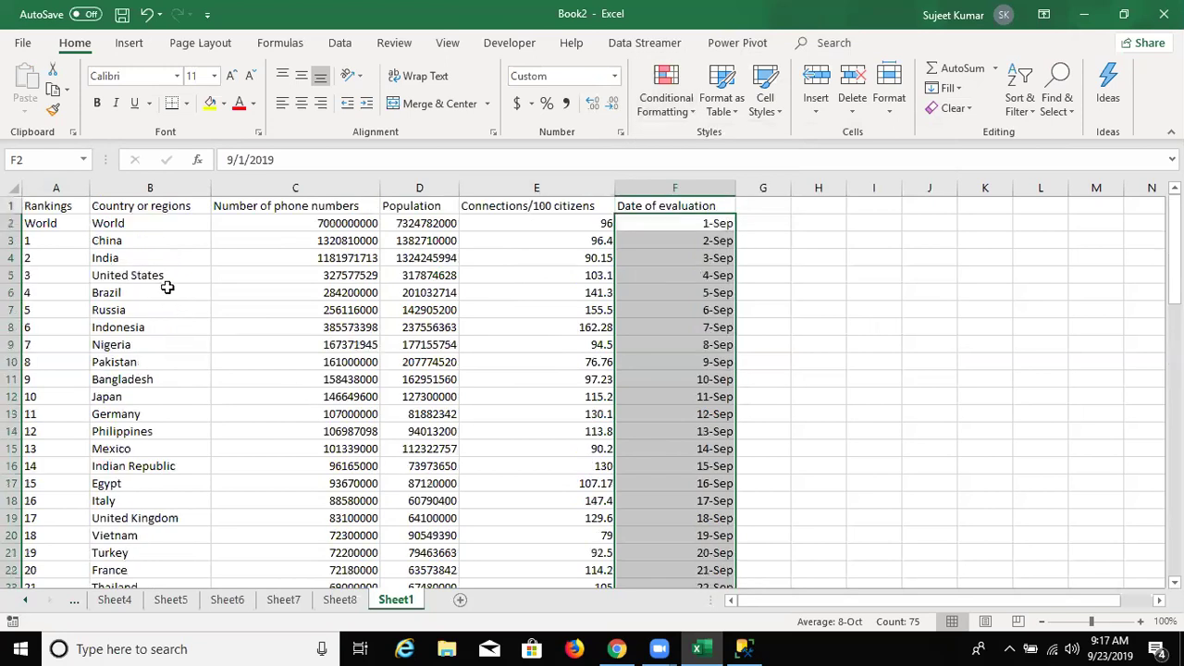
left_click_drag(145, 224, 149, 259)
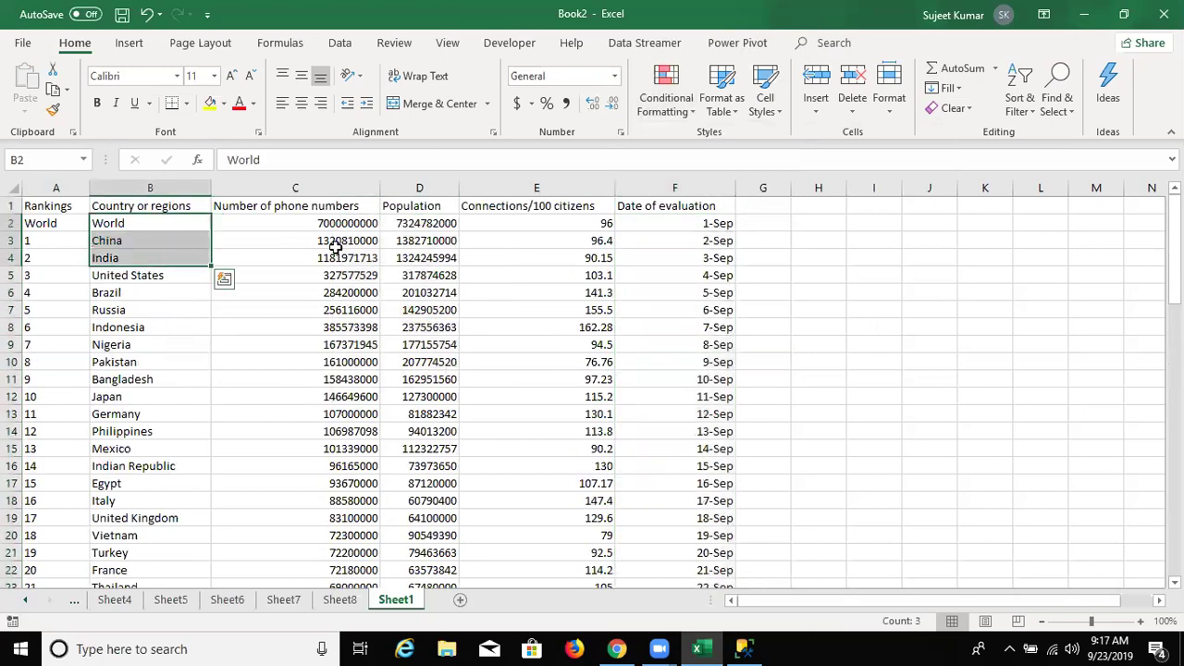
Add a new worksheet with the heading Mobile in A1.
left_click(459, 602)
type("Mob")
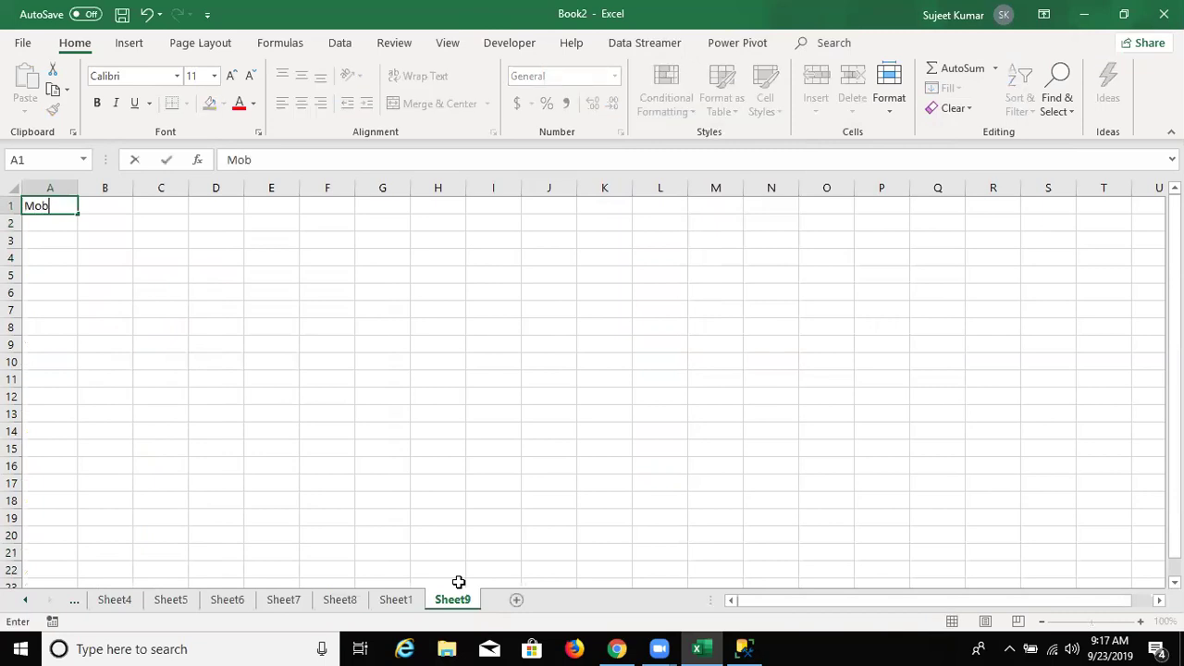
type("iler")
key("BackSpace")
key("Return")
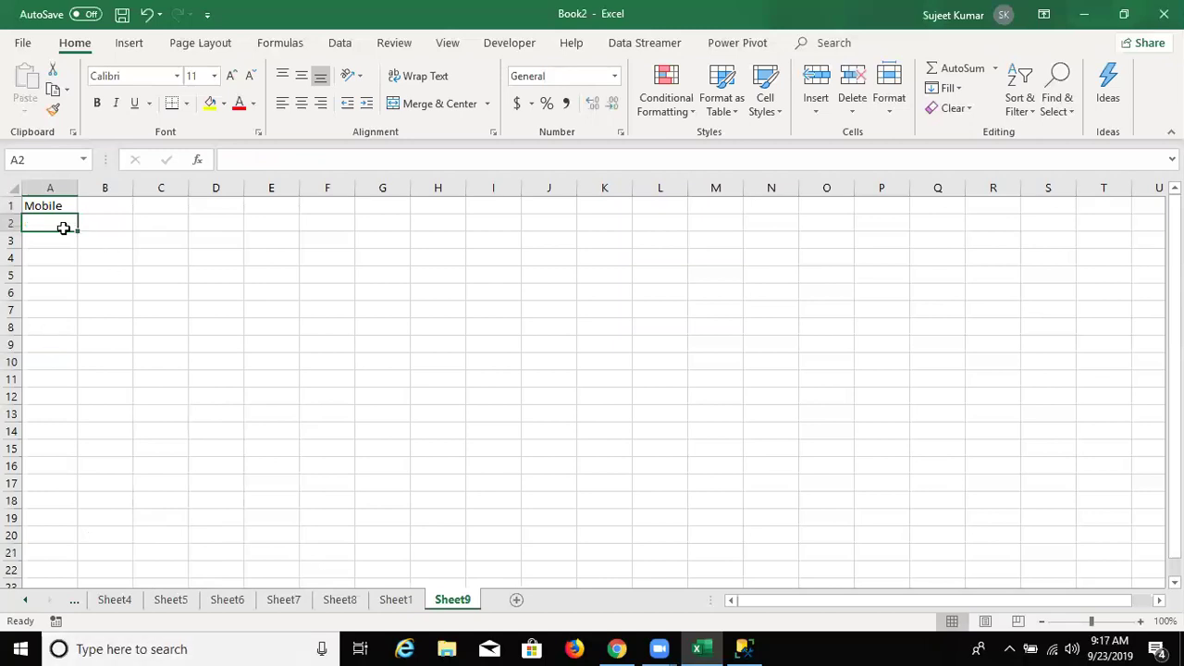
Apply a Duplicate Values rule with the default light red fill to column A.
left_click(51, 193)
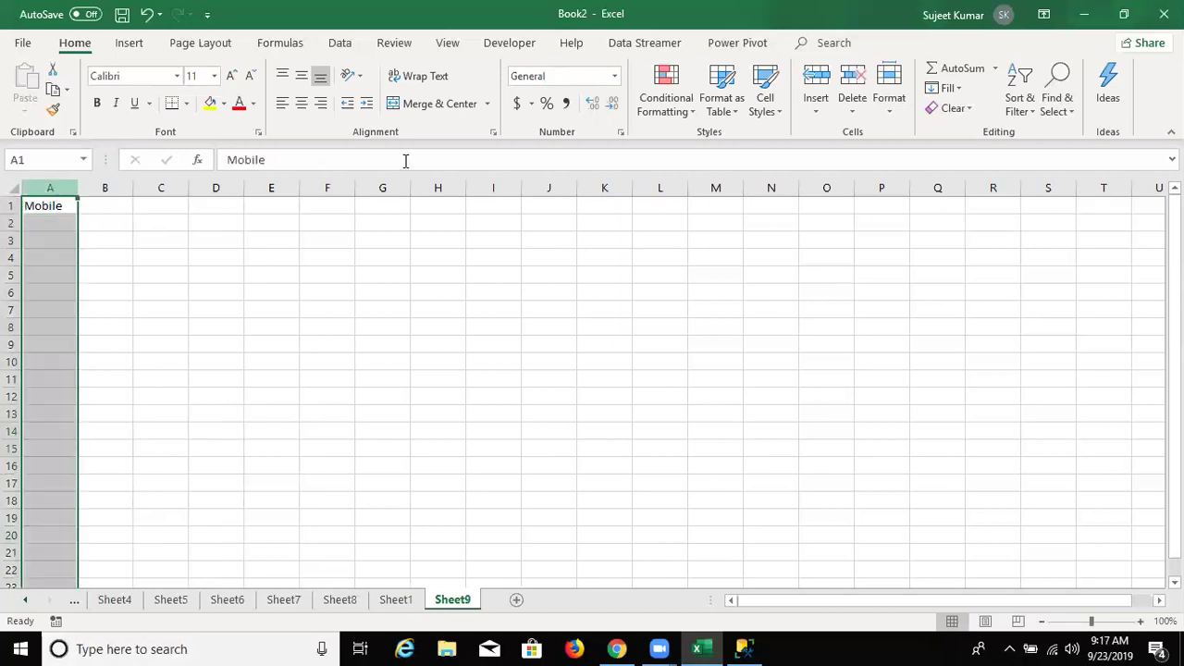
left_click(677, 107)
mouse_move(703, 143)
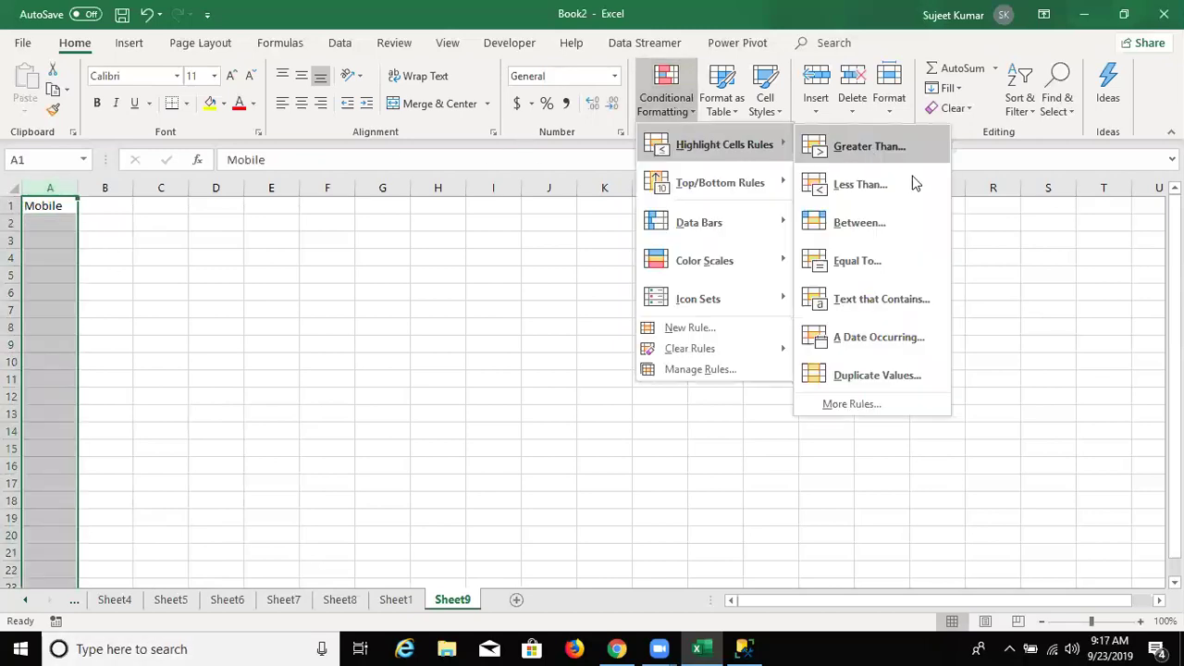
left_click(877, 375)
left_click(379, 356)
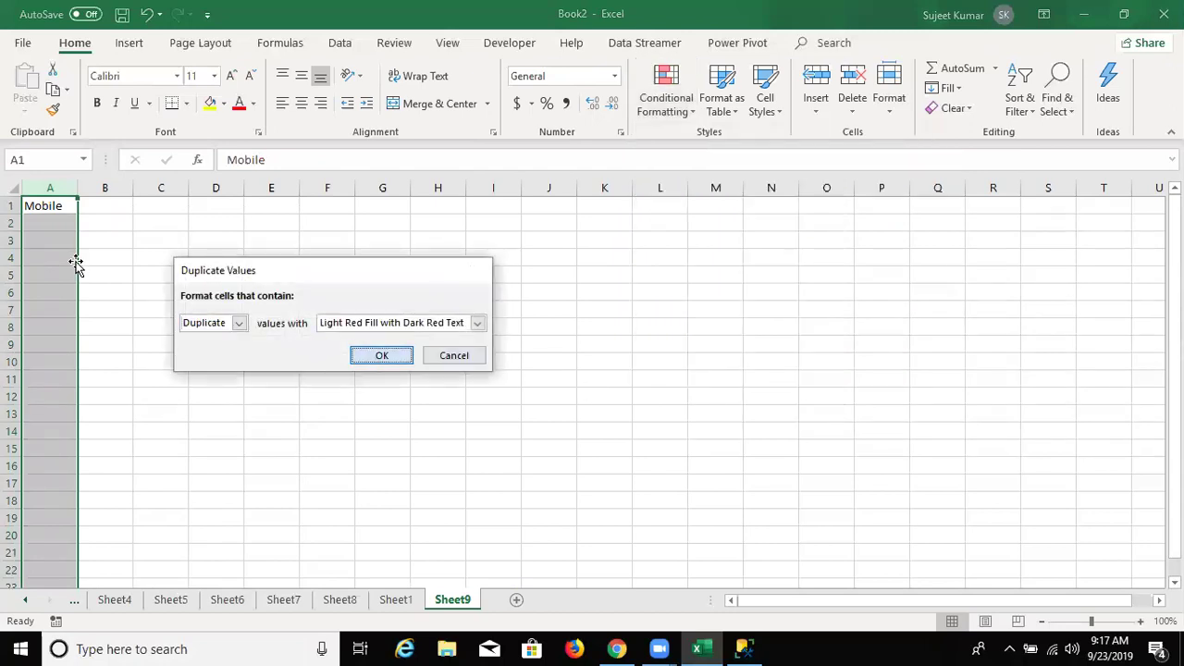
Enter the same phone number in A2 and A15 so both flag as duplicates.
left_click(37, 225)
key("Return")
left_click(82, 445)
key("Return")
Enter the mobile number from A2 and A15 into A9 so all three turn red as duplicates.
left_click(82, 447)
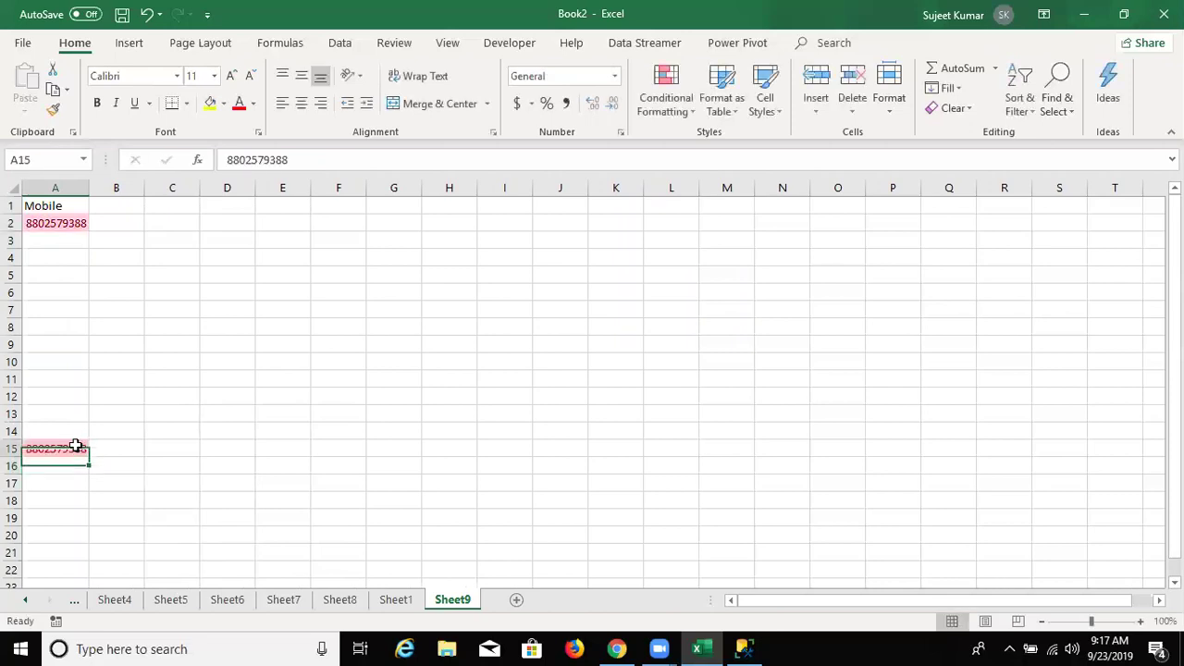
left_click(71, 222)
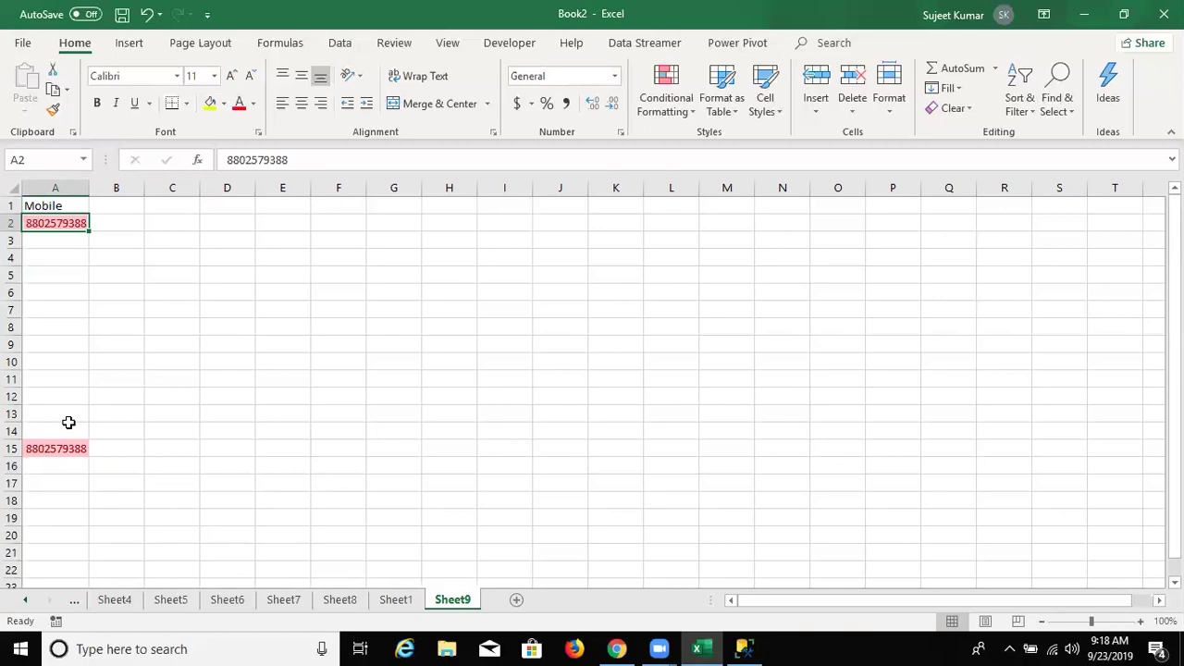
left_click(58, 379)
left_click(59, 448)
left_click(51, 343)
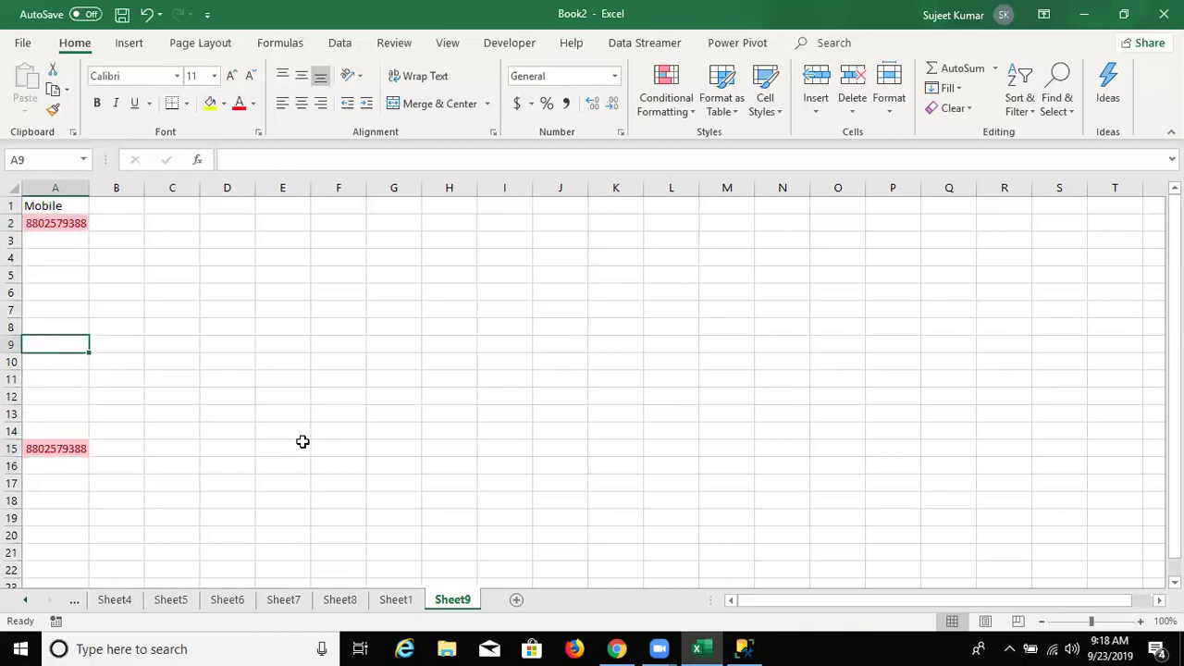
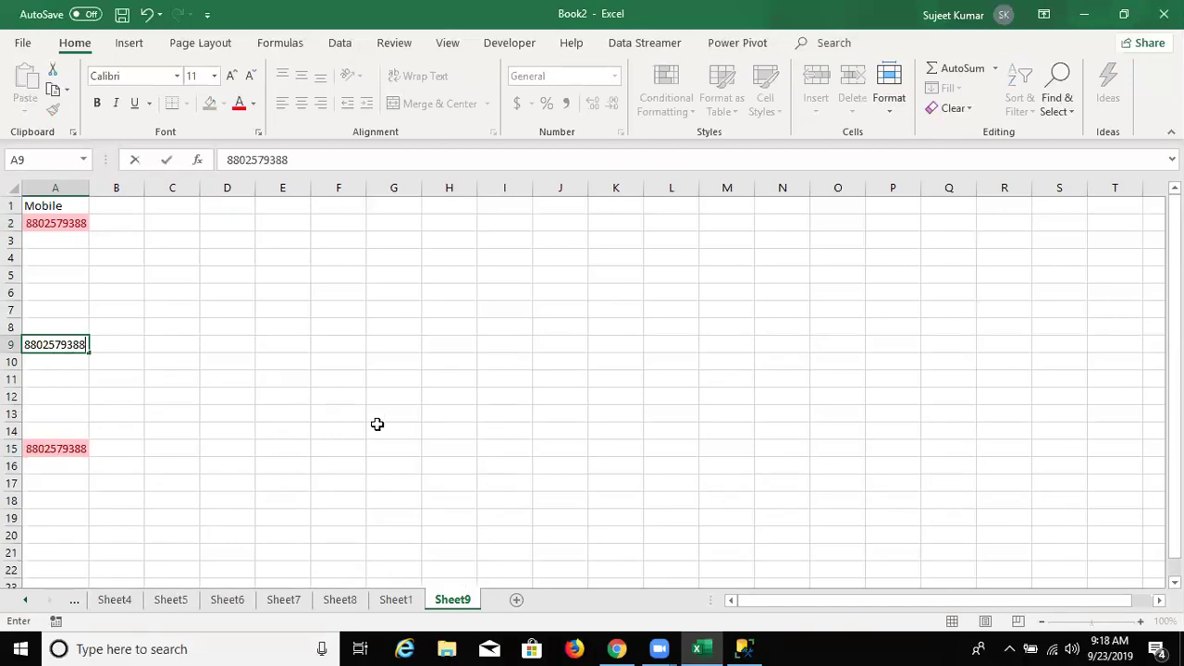
key("Return")
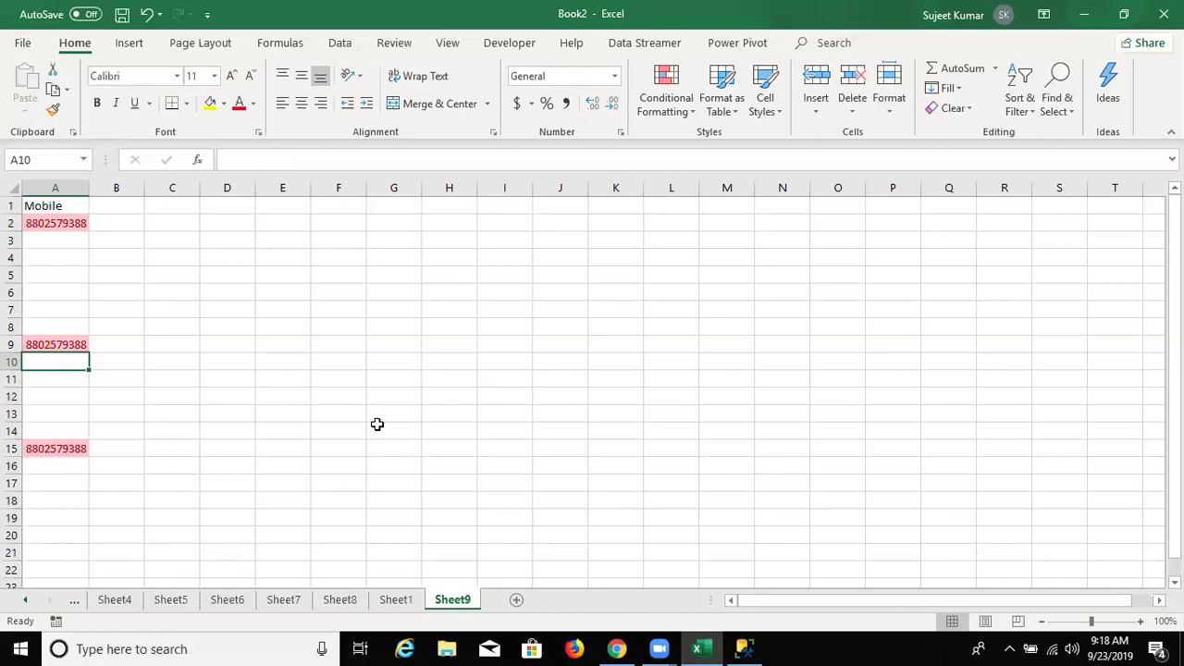
Open the Conditional Formatting menu and close it without choosing a rule.
left_click(667, 106)
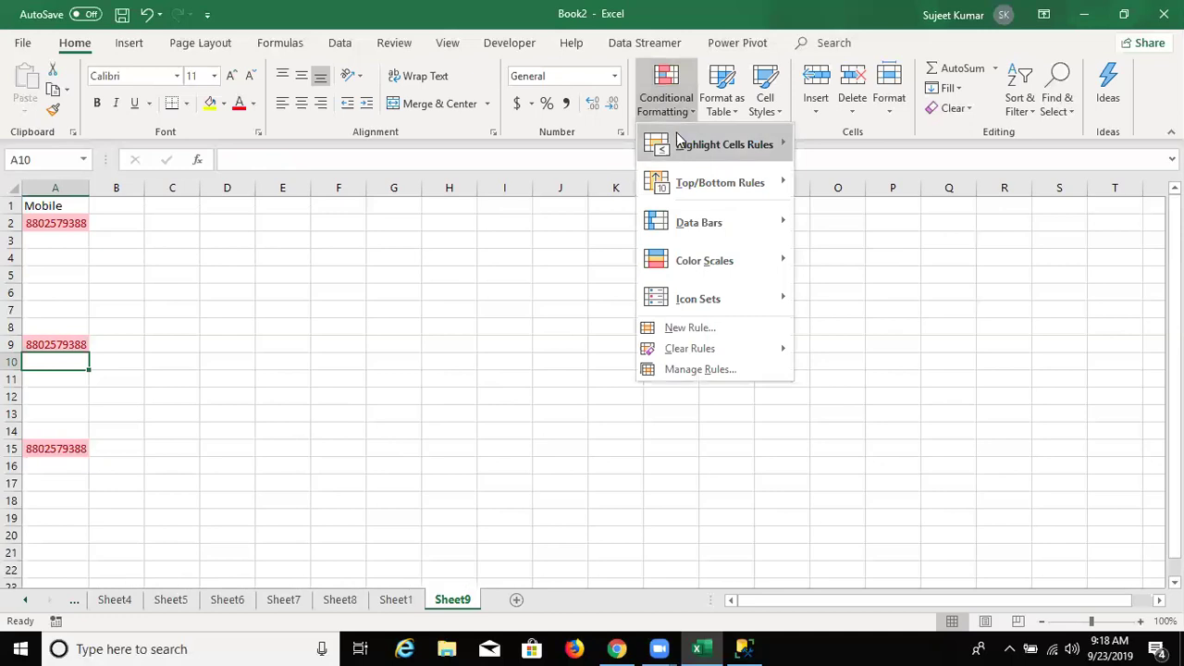
mouse_move(682, 141)
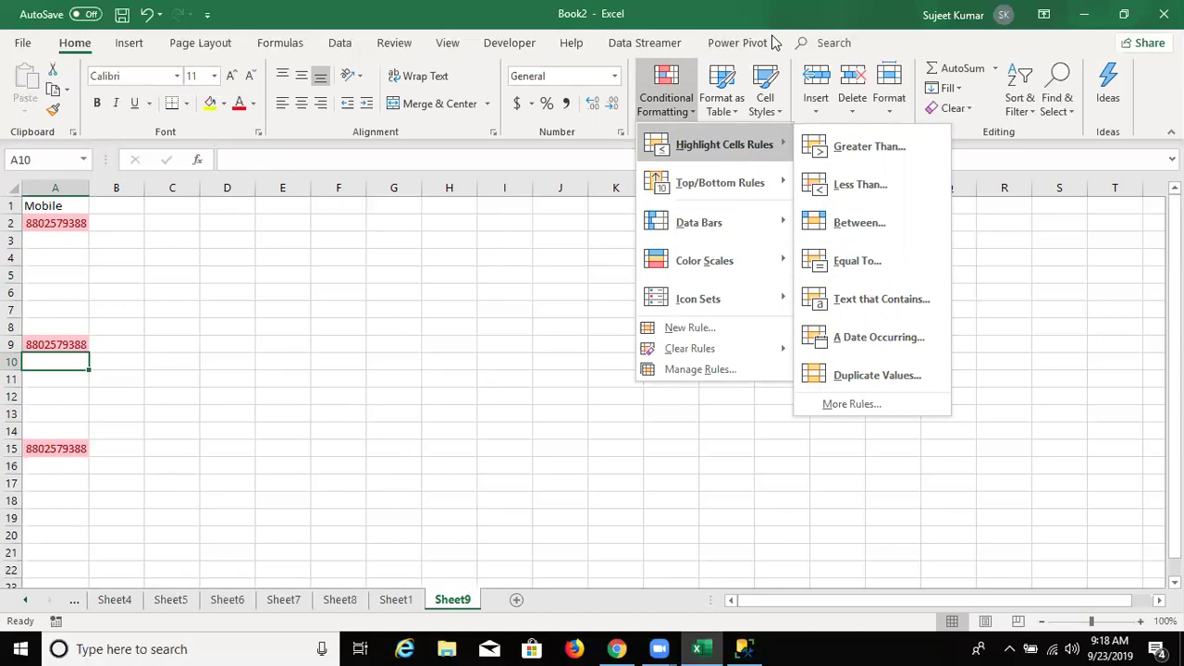
left_click(773, 43)
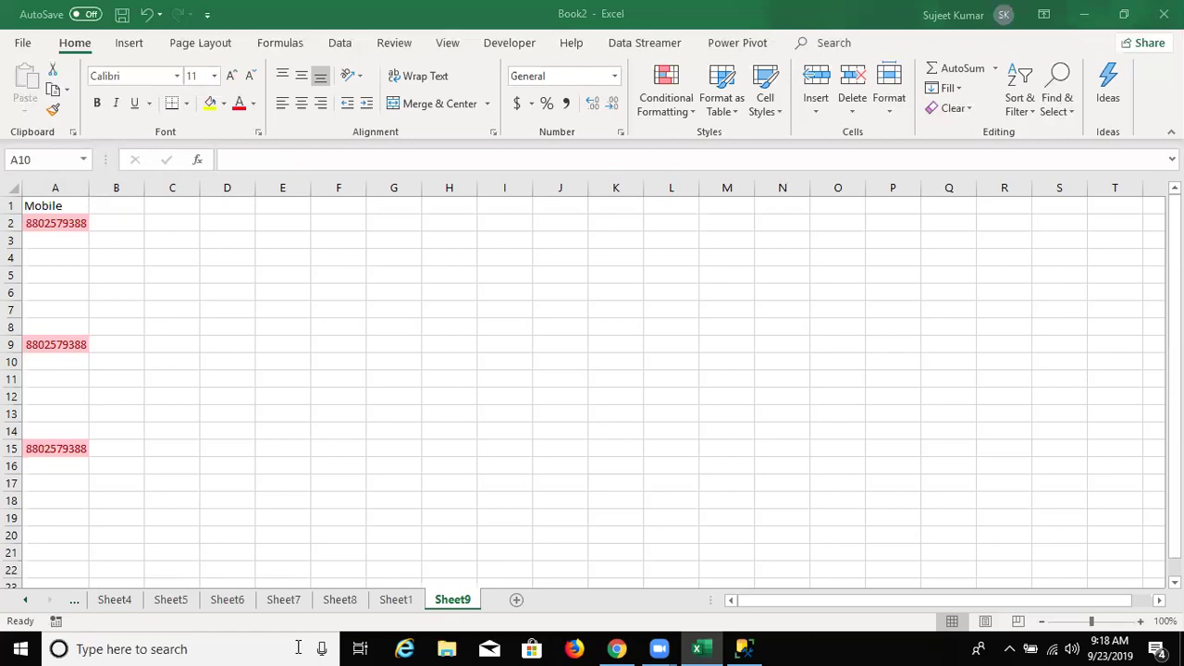
On Sheet1, preview a Top 10 Items rule changed to 5 on column C, then cancel it.
left_click(395, 601)
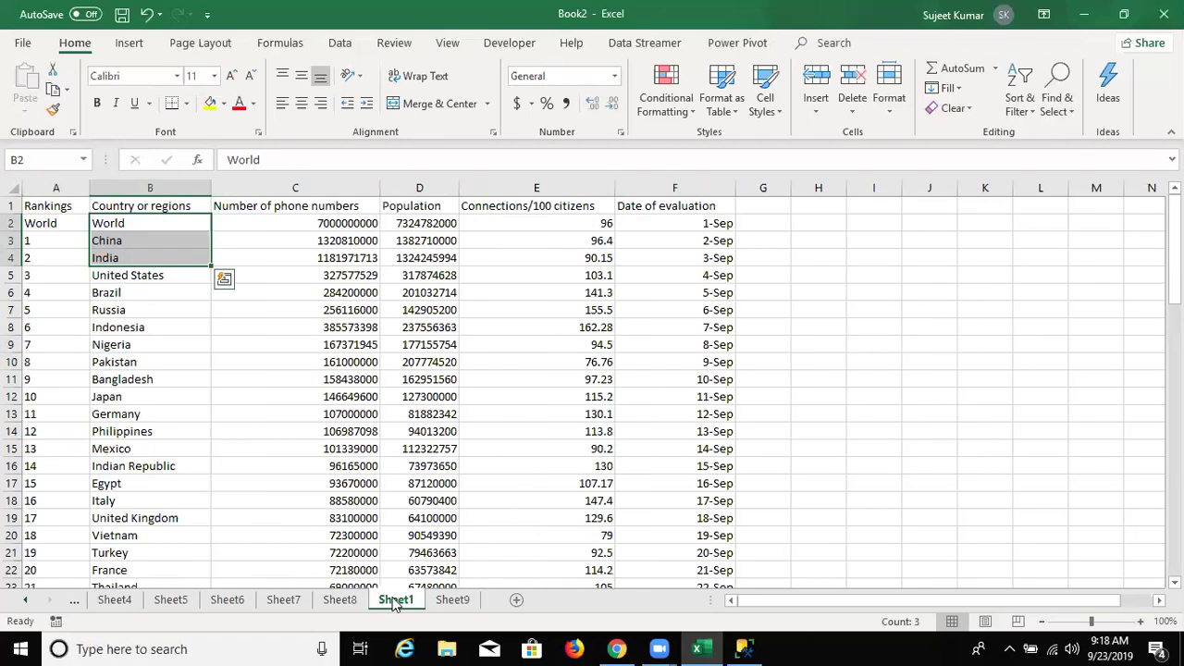
left_click_drag(187, 431, 187, 414)
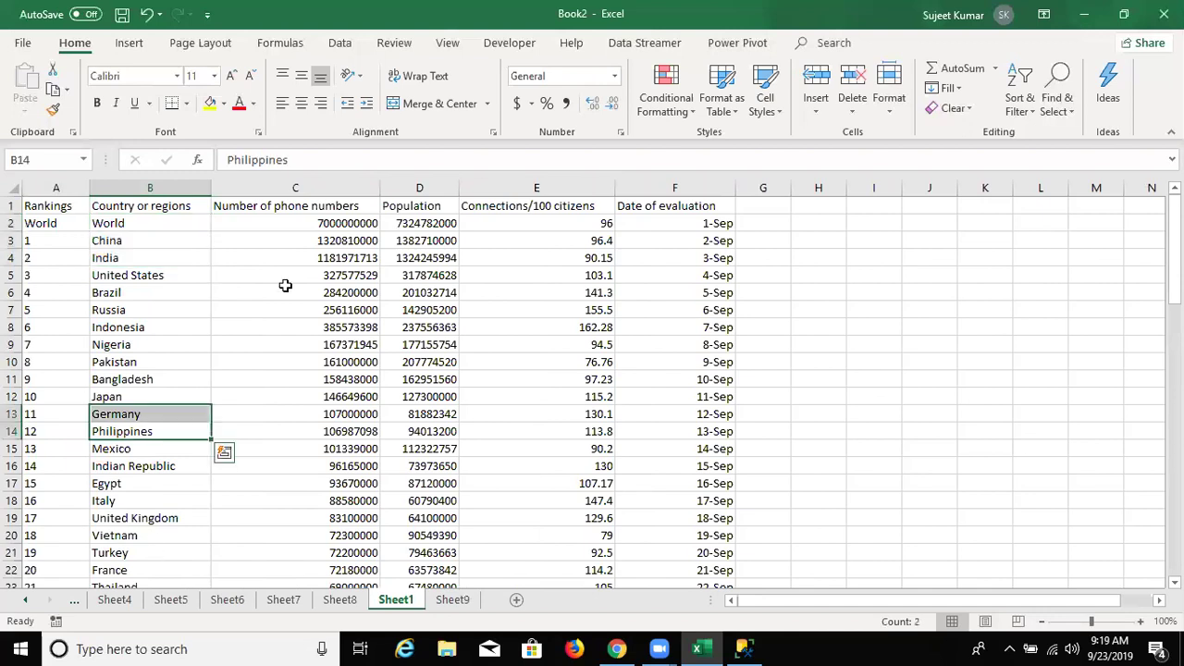
left_click(345, 185)
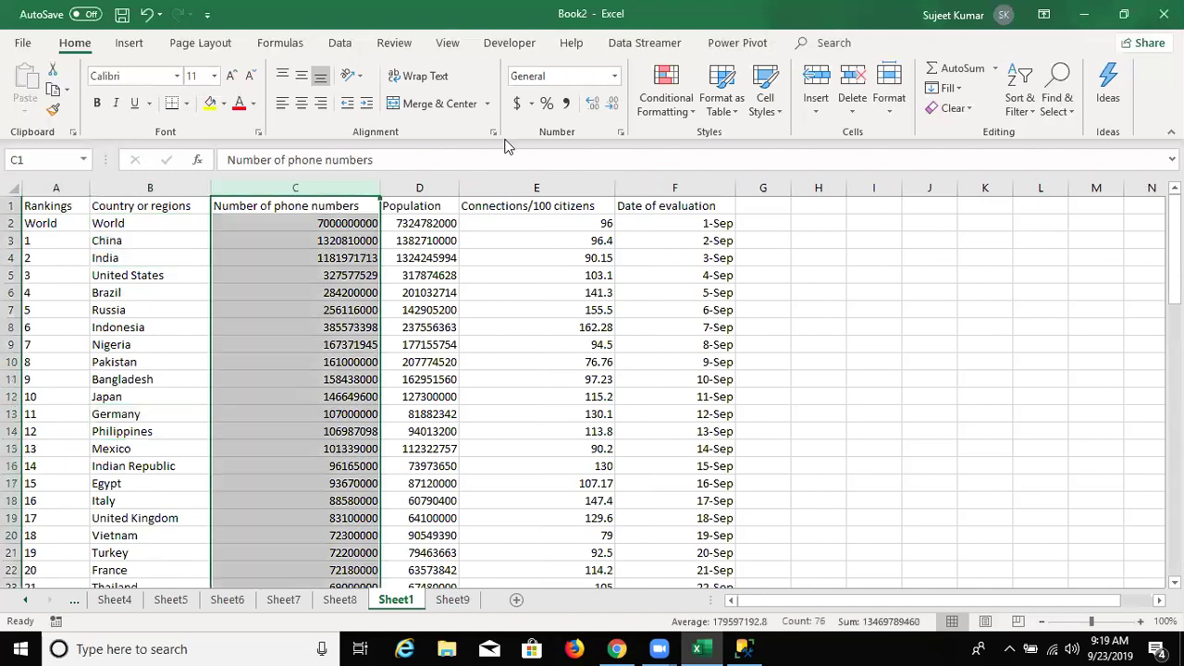
left_click(683, 116)
mouse_move(692, 184)
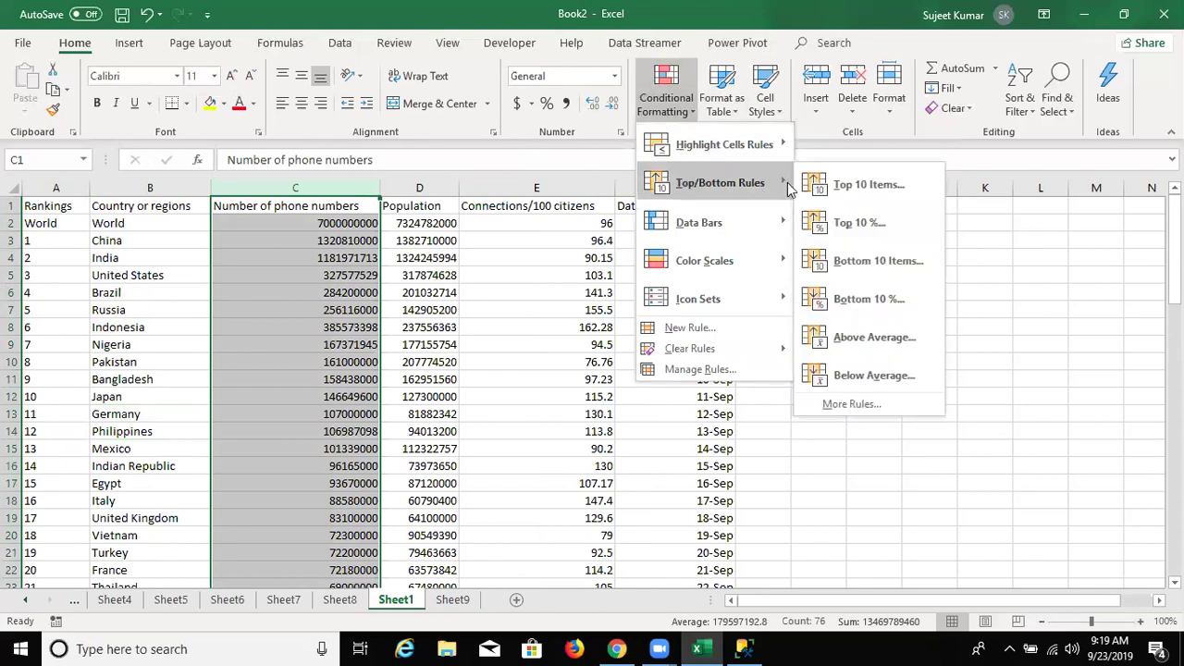
left_click(854, 189)
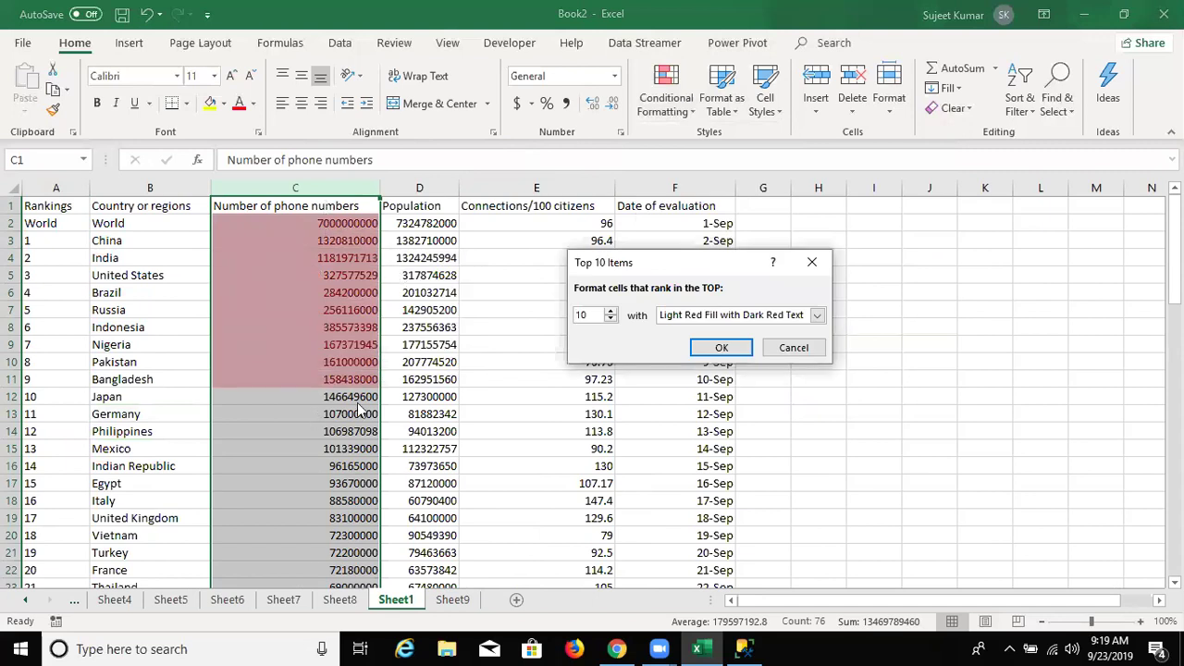
double_click(583, 315)
type("5")
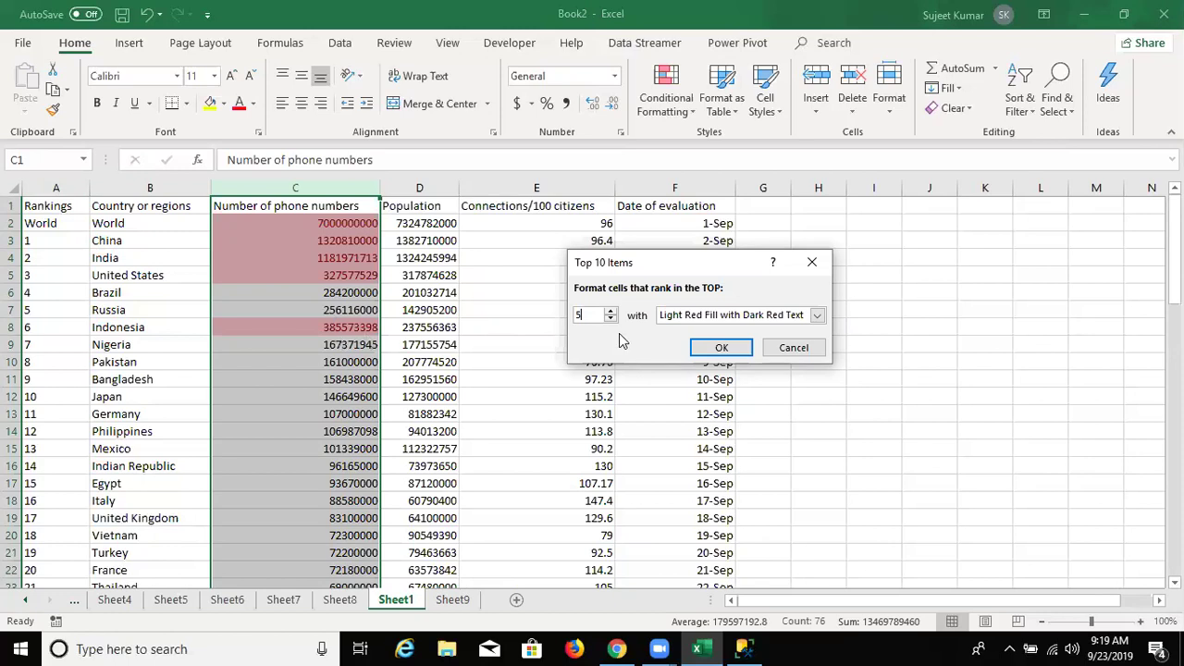
left_click(774, 347)
Open the Bottom 10 Items rule for column C and cancel it.
left_click(666, 88)
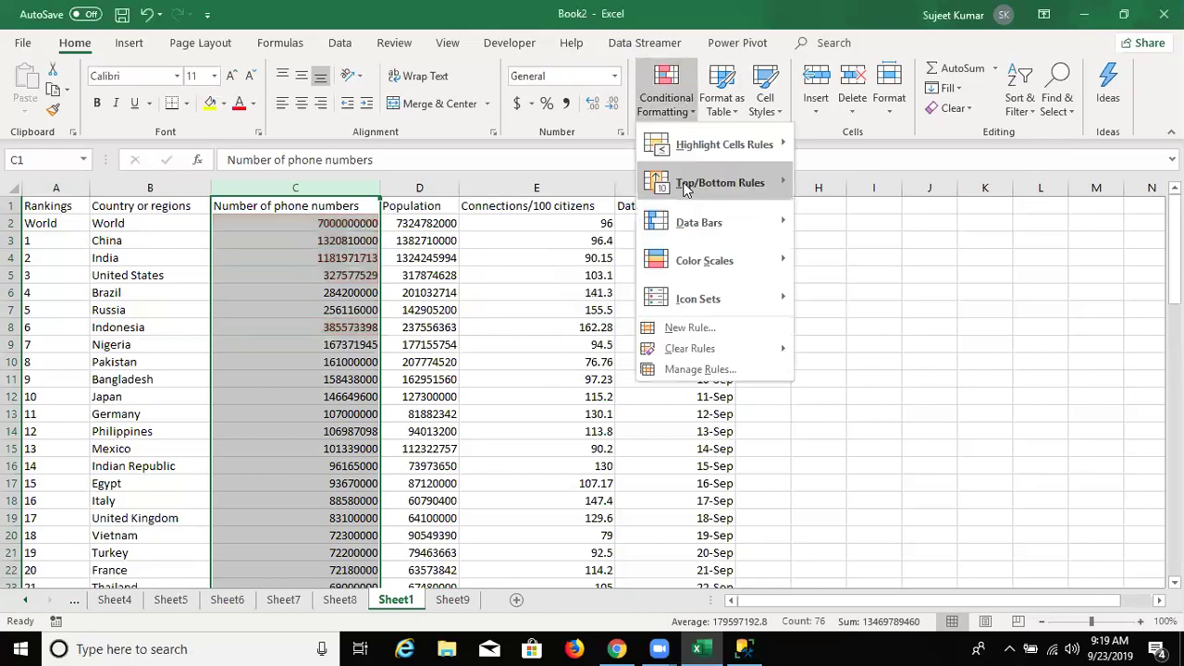
mouse_move(686, 197)
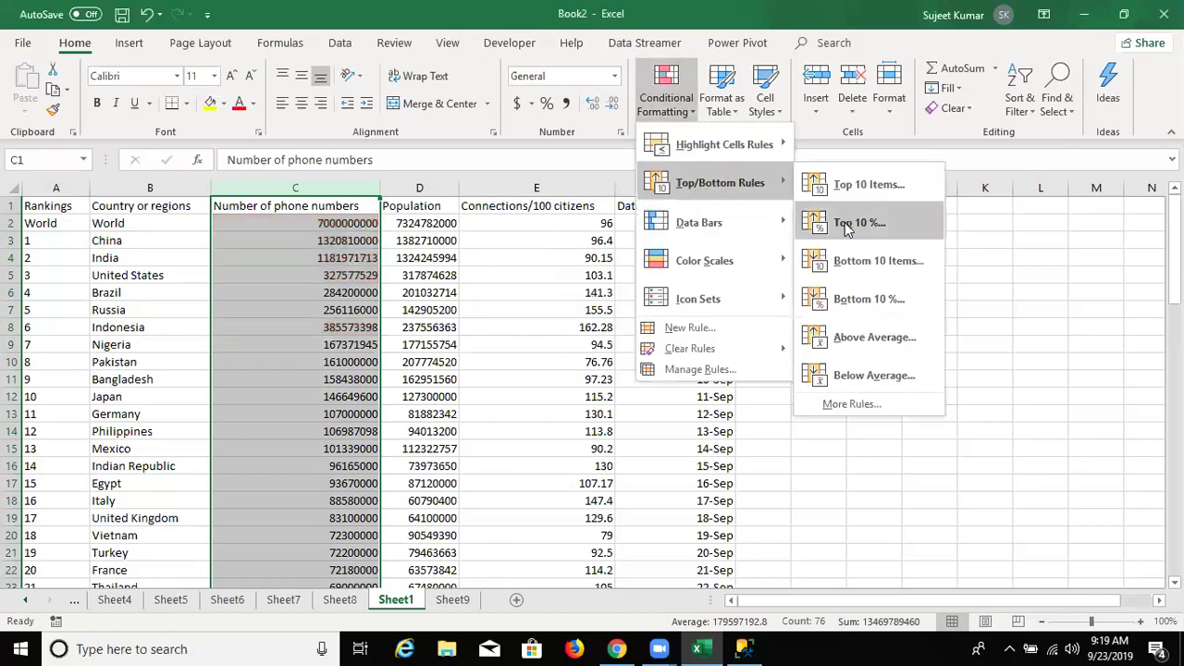
left_click(893, 260)
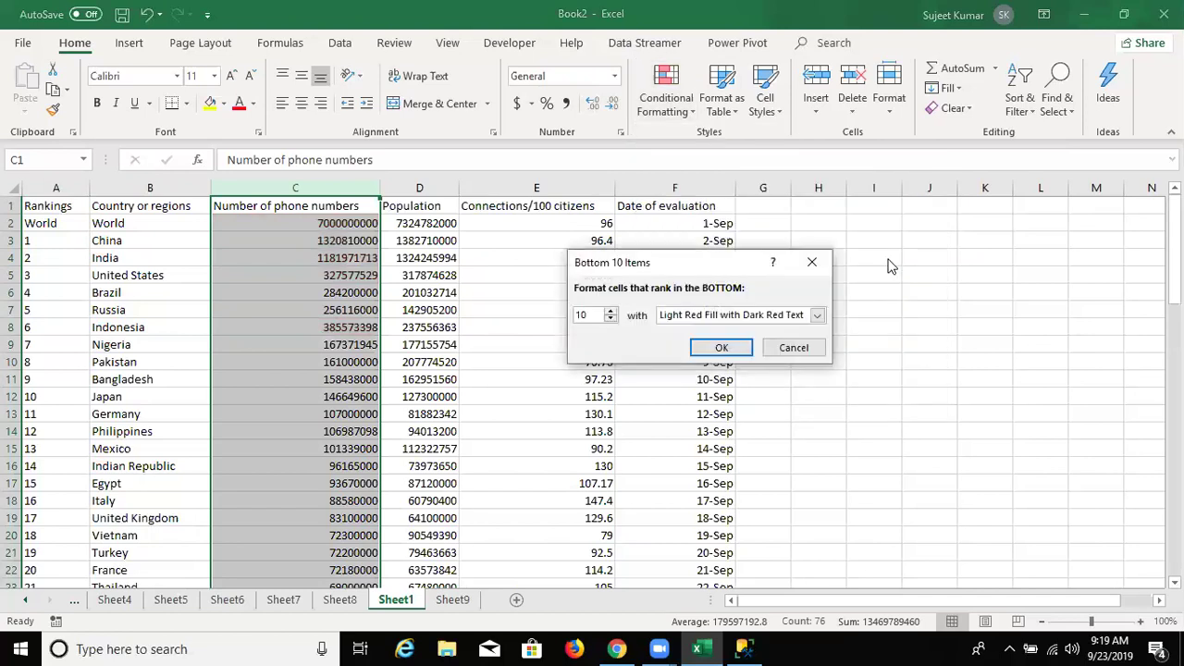
left_click(793, 347)
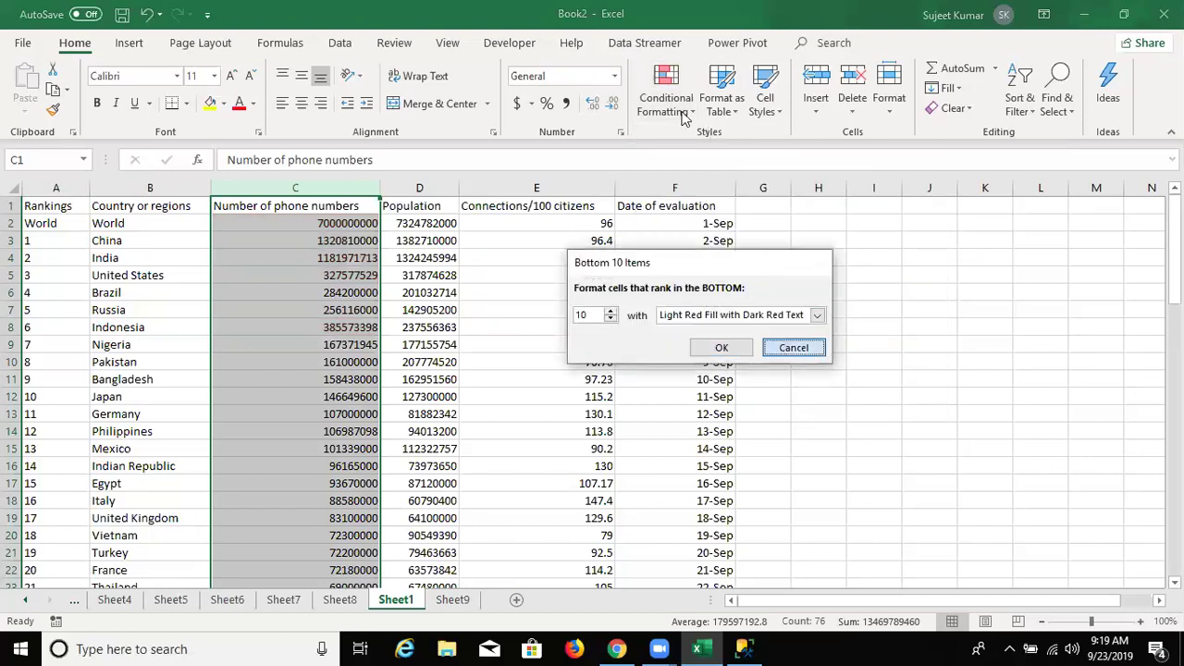
Preview Above Average highlighting on column C's phone numbers, then discard it.
left_click(682, 111)
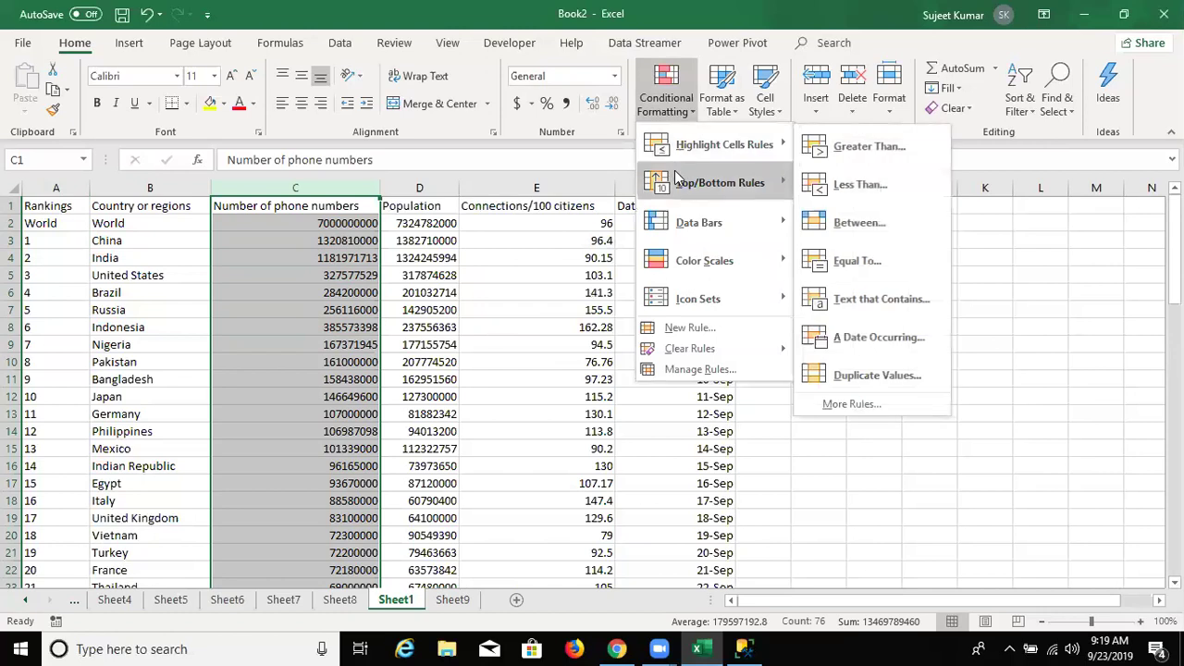
mouse_move(676, 173)
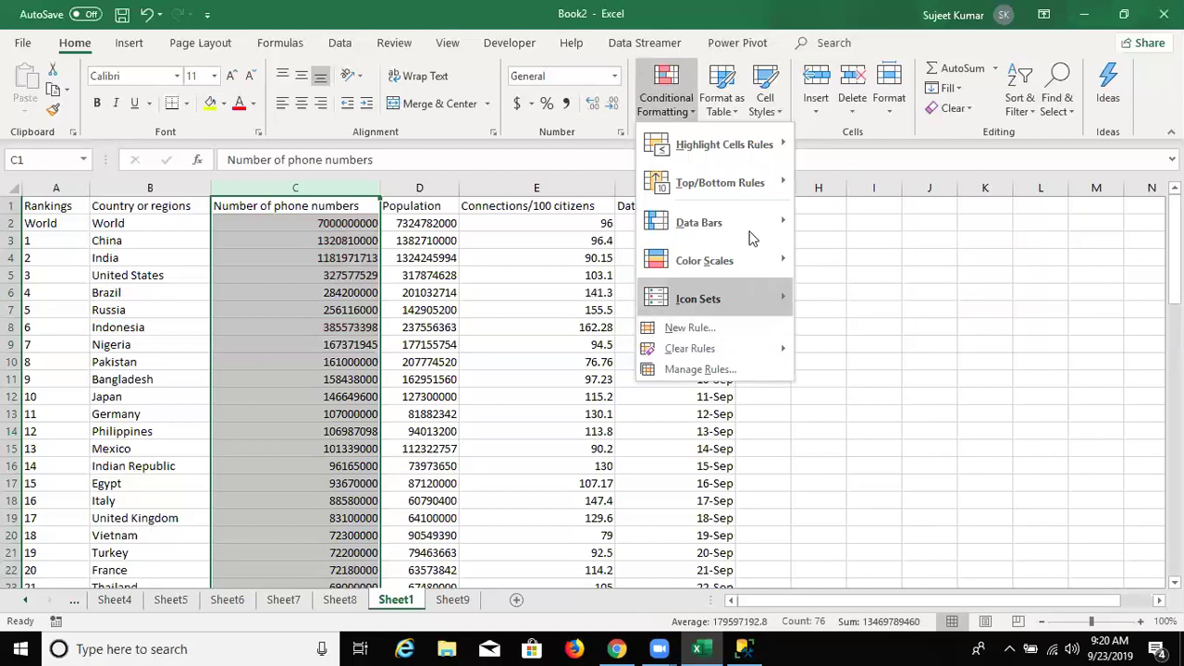
mouse_move(745, 189)
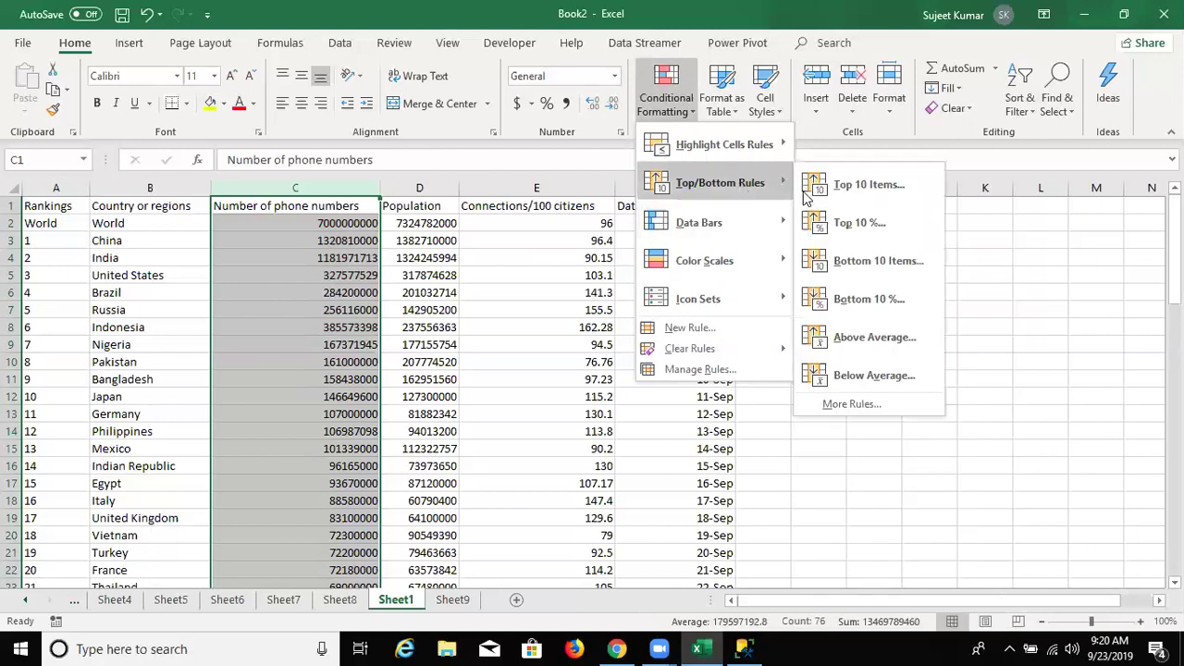
left_click(889, 350)
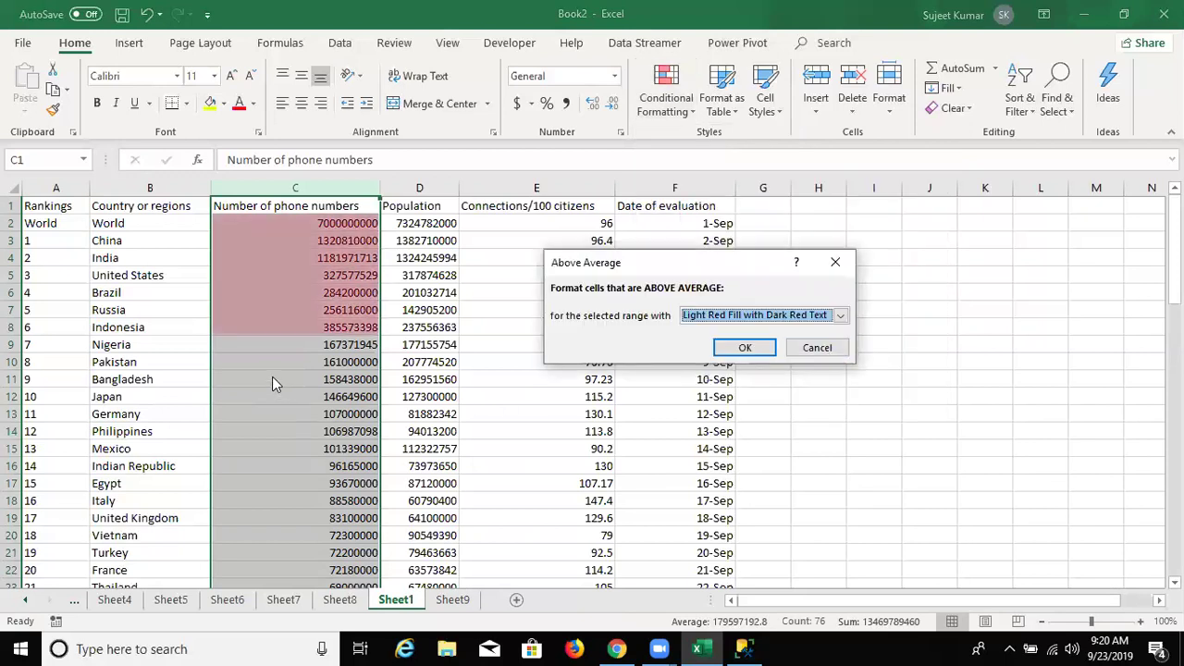
left_click(817, 348)
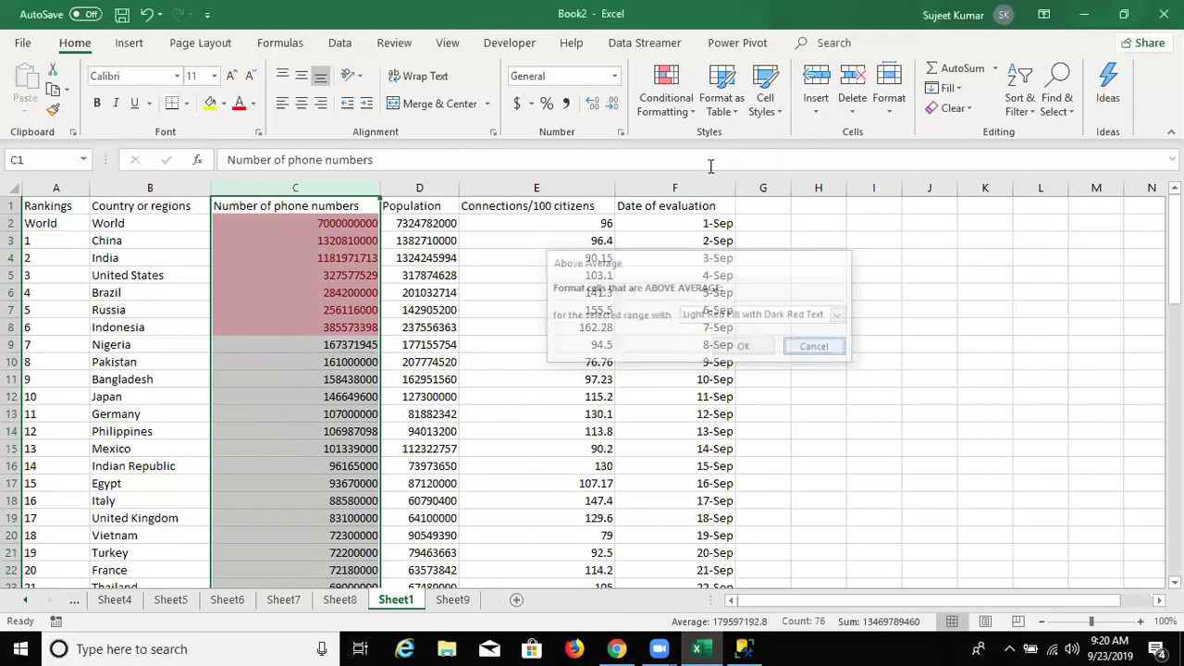
left_click(675, 104)
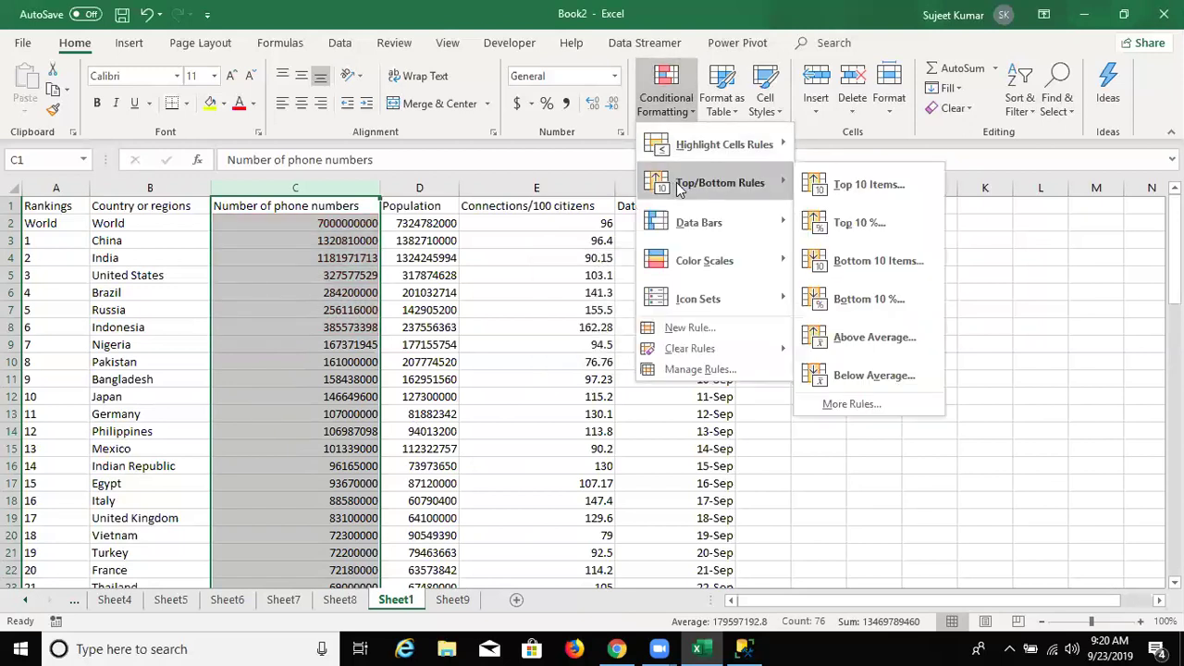
Preview the Below Average red-fill rule on column C's phone numbers, then cancel it.
left_click(865, 376)
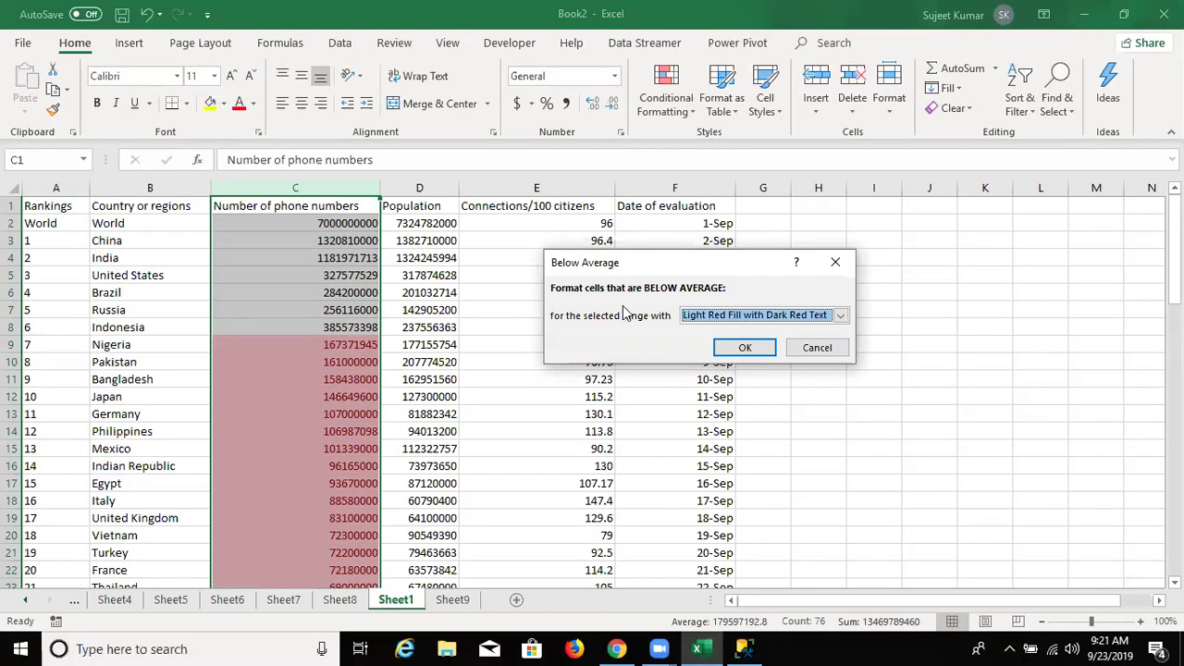
left_click(822, 349)
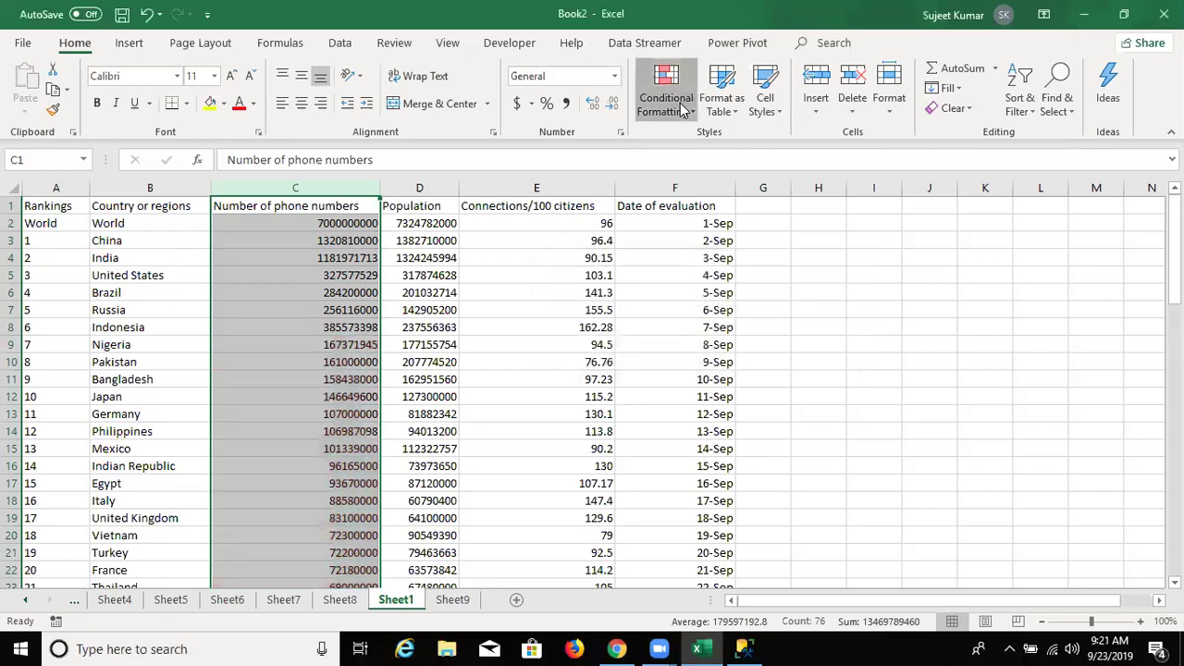
left_click(666, 97)
mouse_move(720, 182)
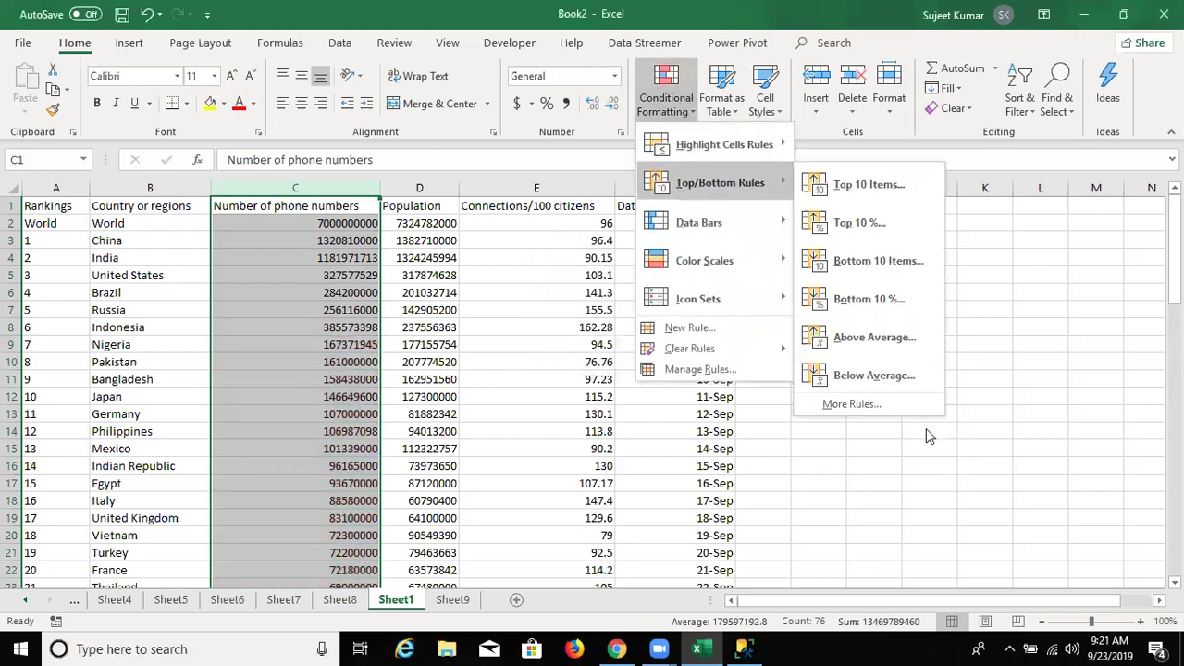
mouse_move(703, 232)
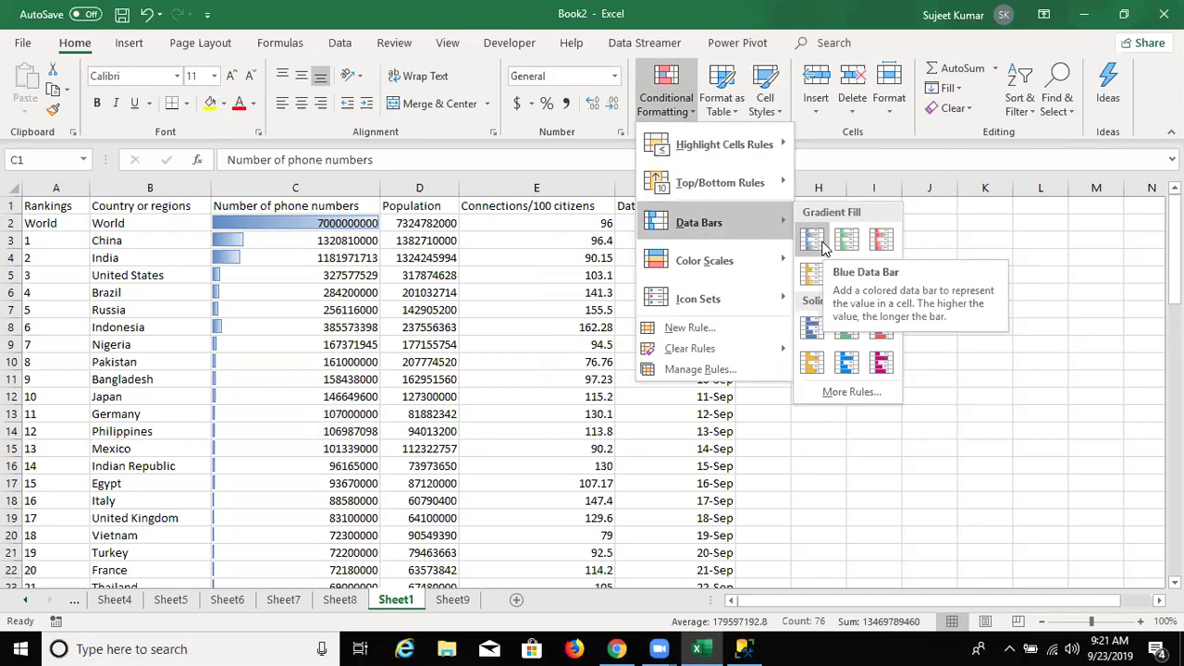
left_click(418, 487)
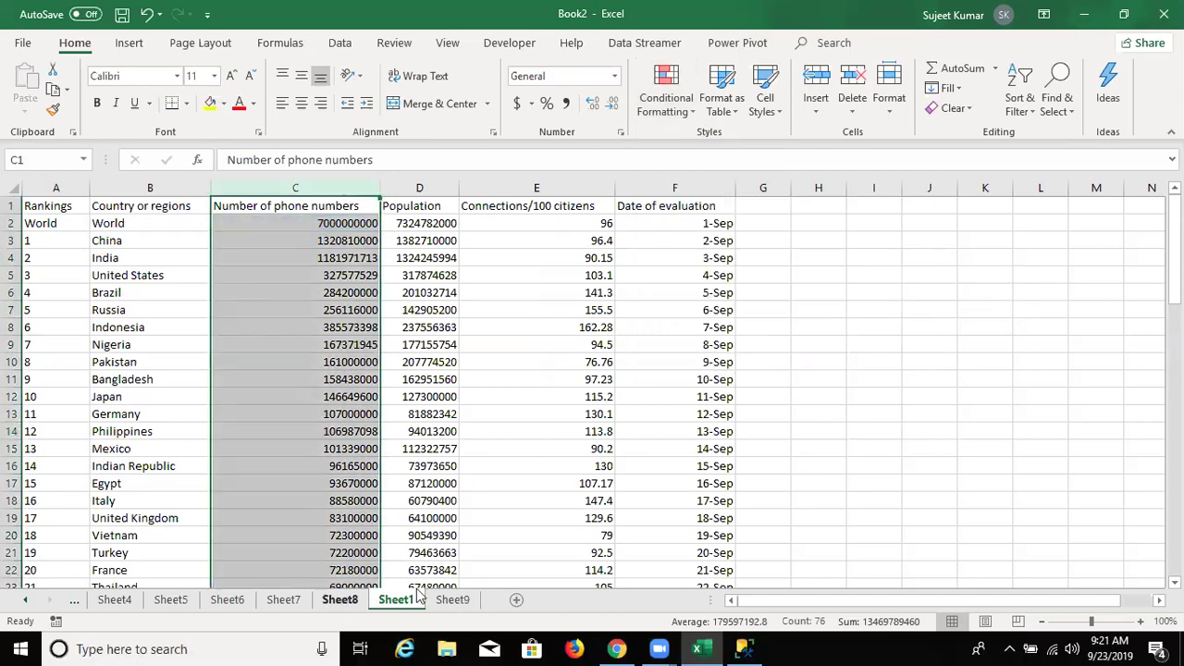
On Sheet9, enter 1 through 10 down G1:G10 and select that range.
left_click(463, 602)
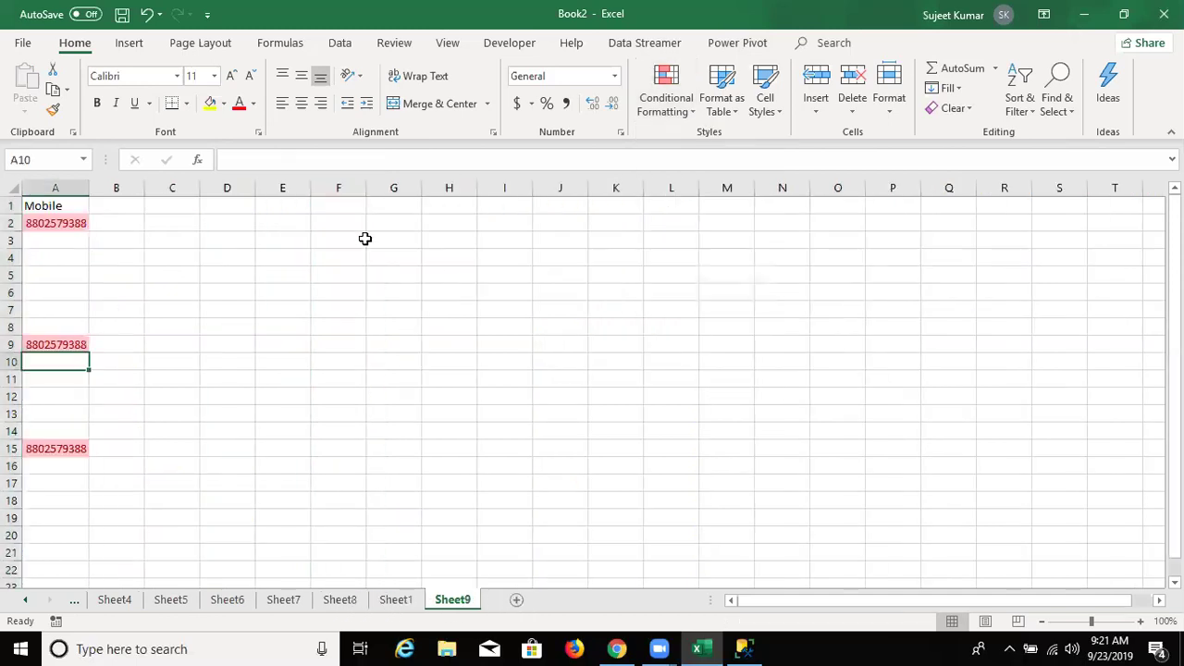
left_click(383, 205)
type("1 2 3 4 5 6 ")
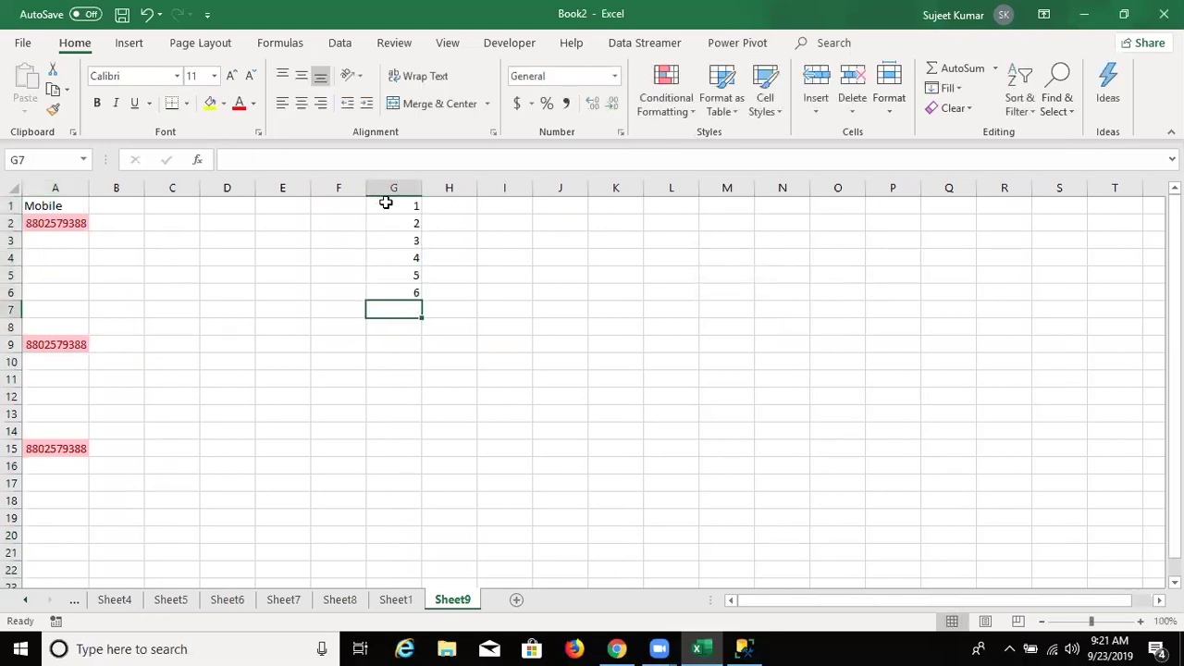
type("7")
key("Up")
key("Return")
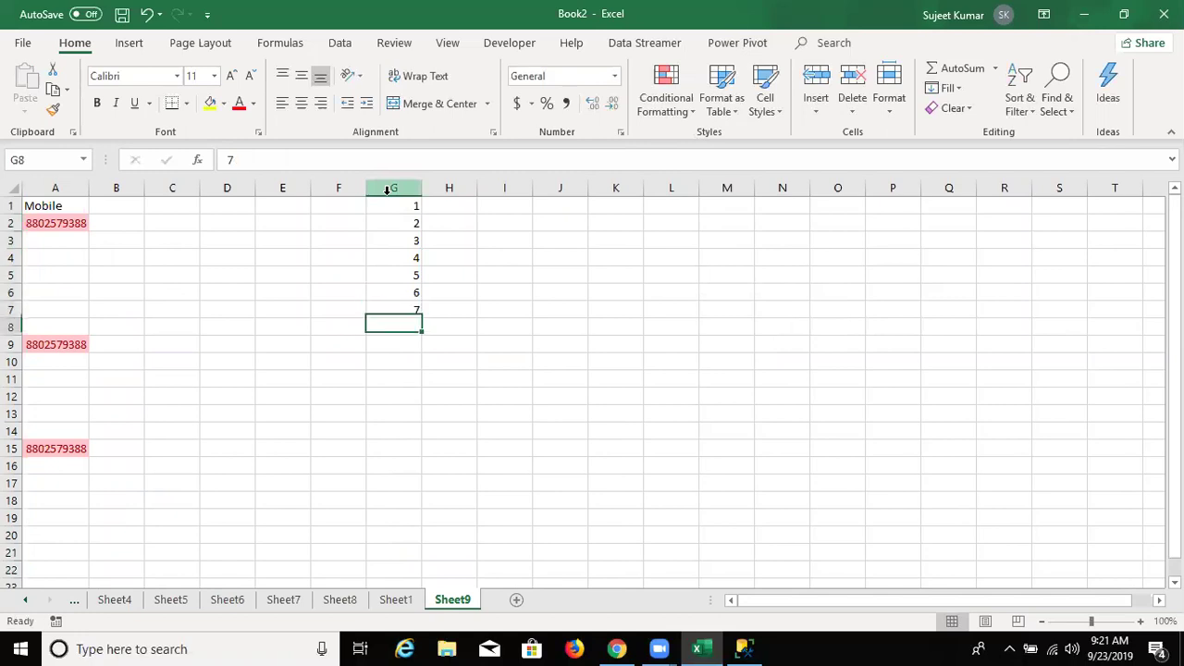
type("8 9 10")
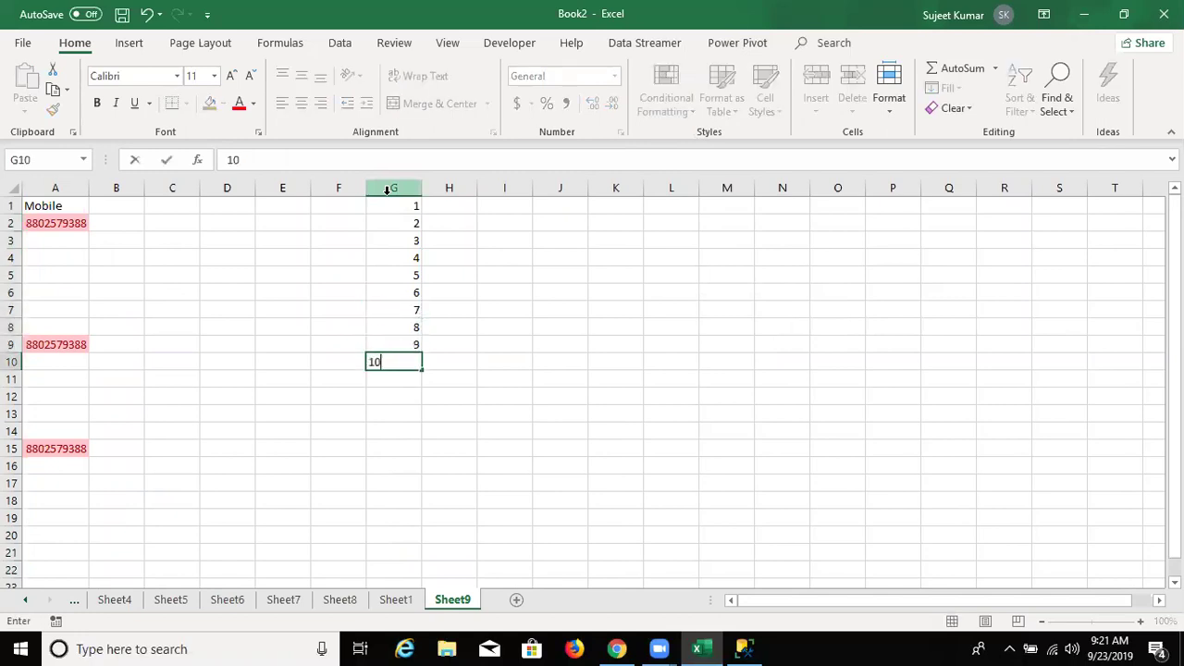
key("Return")
key("Up")
key("ctrl+shift+Up")
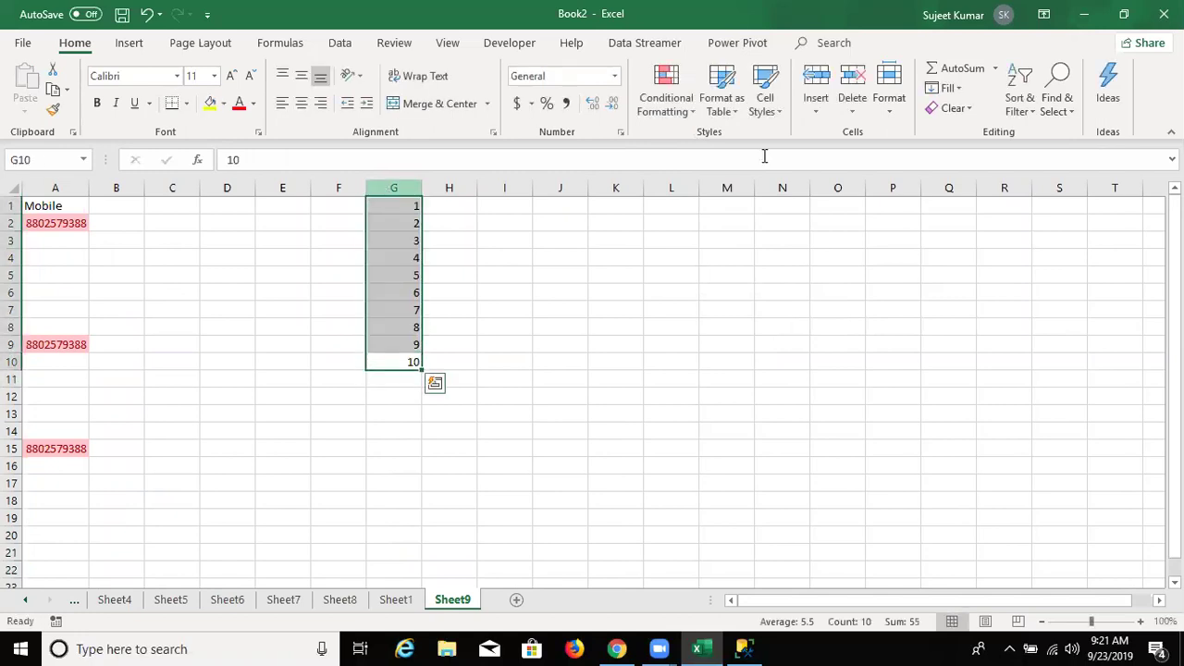
Preview gradient and solid-fill Data Bars on the 1–10 series in G1:G10.
left_click(668, 106)
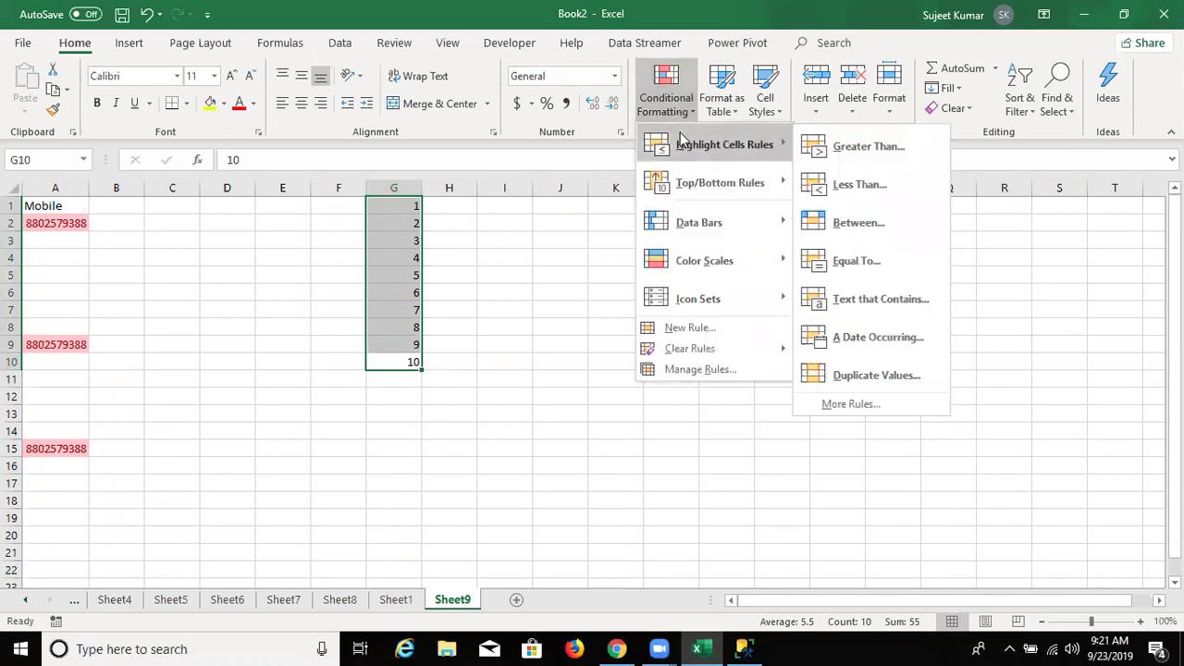
mouse_move(701, 222)
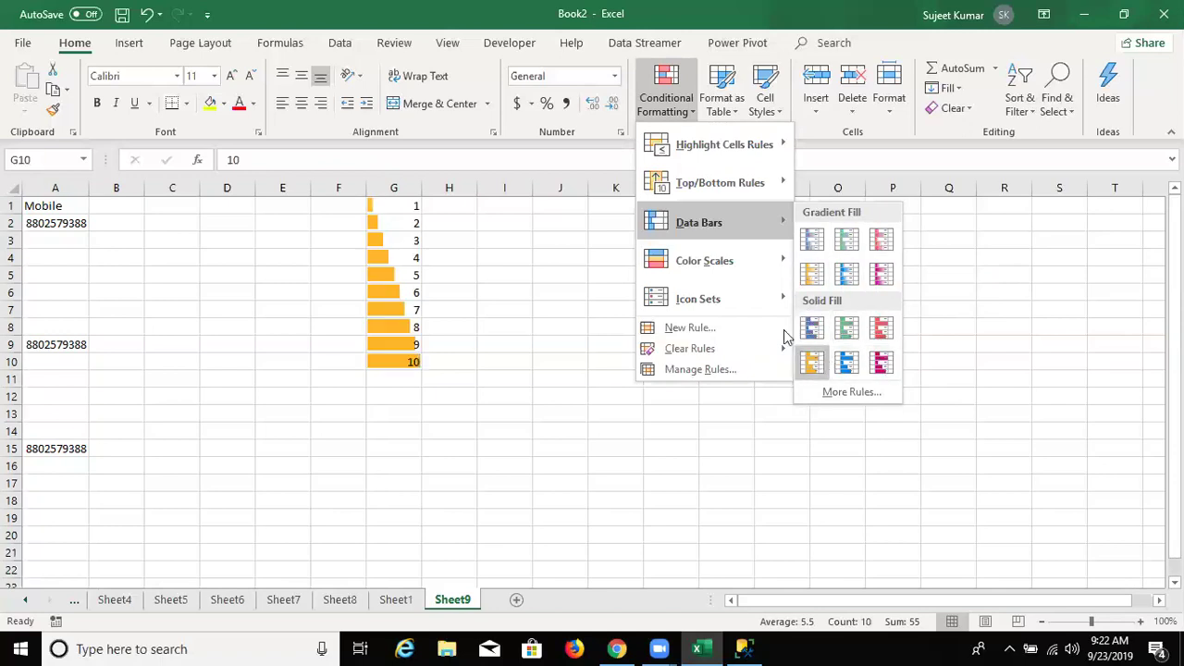
Preview Color Scales on G1:G10, then display the Icon Sets gallery.
mouse_move(758, 271)
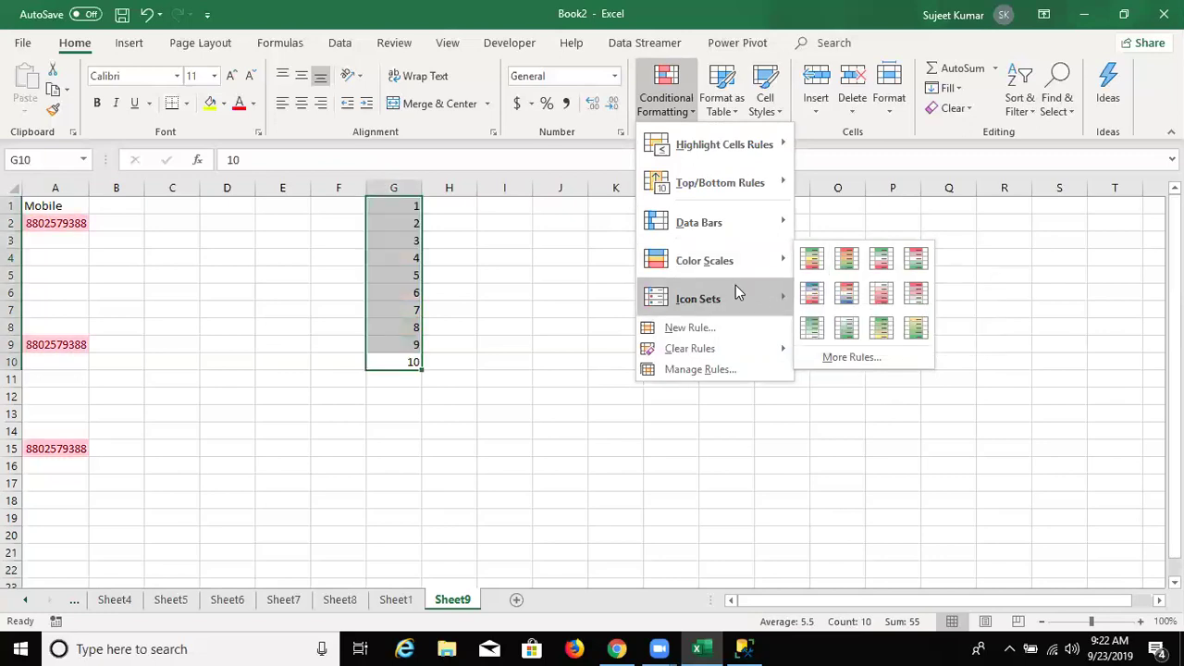
mouse_move(743, 296)
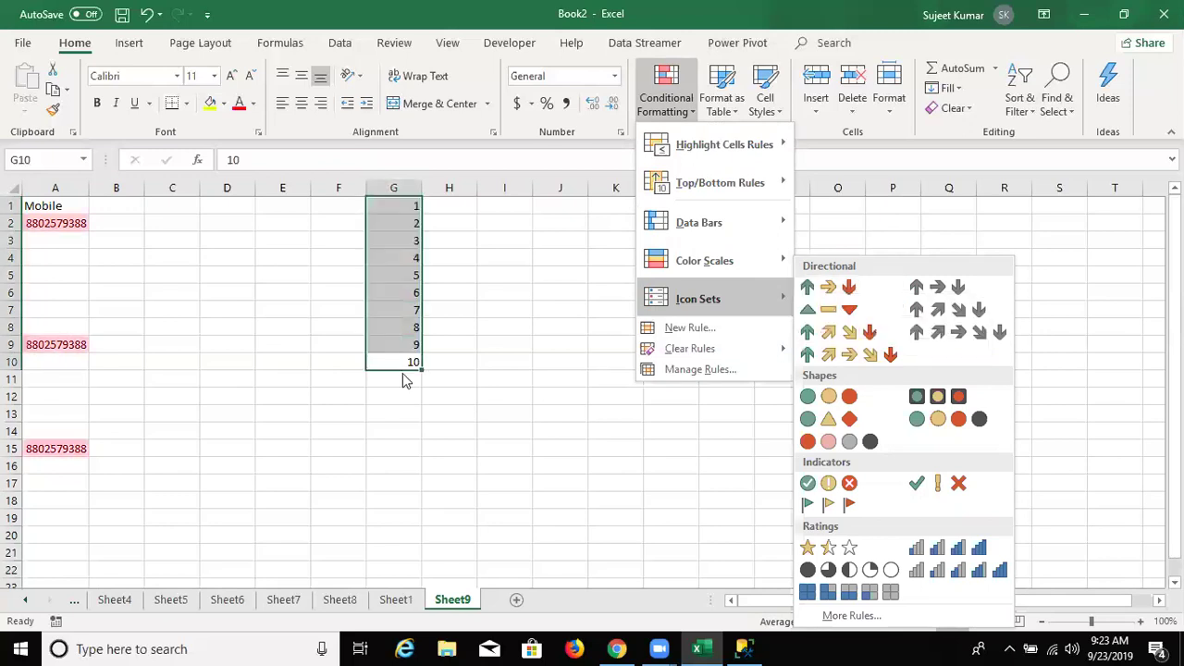
Enter headings Q1 and Q2 in E13:F13 with scores 32 and 34 below them.
left_click(291, 417)
left_click(290, 419)
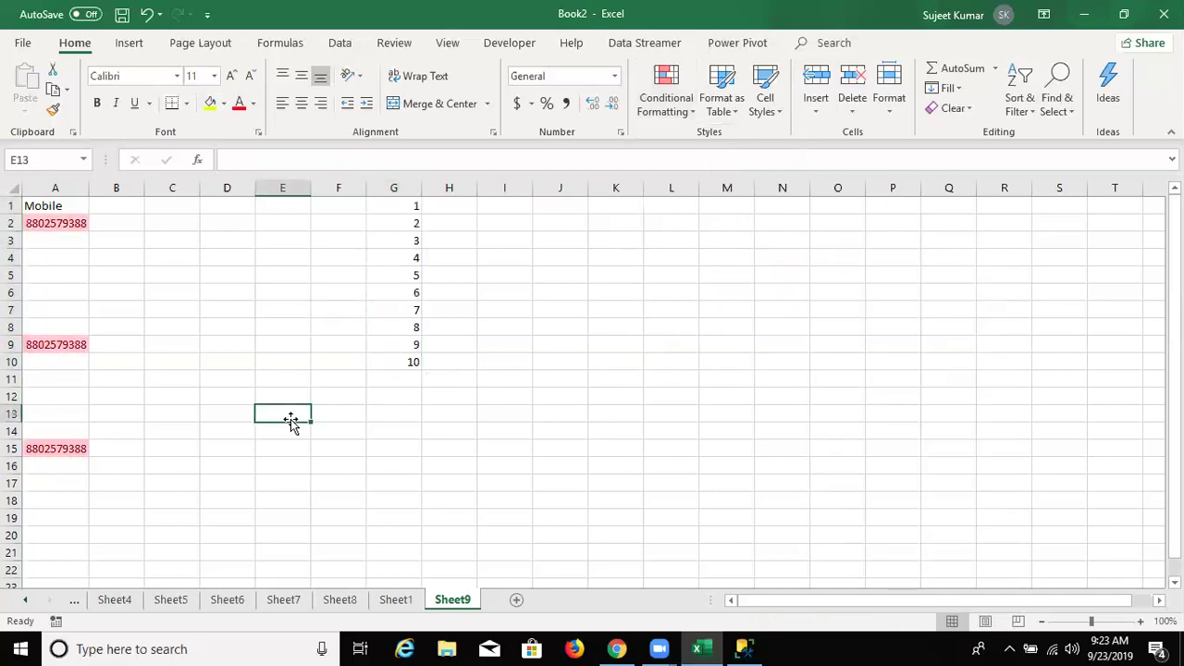
type("Q1")
key("Tab")
type("Q")
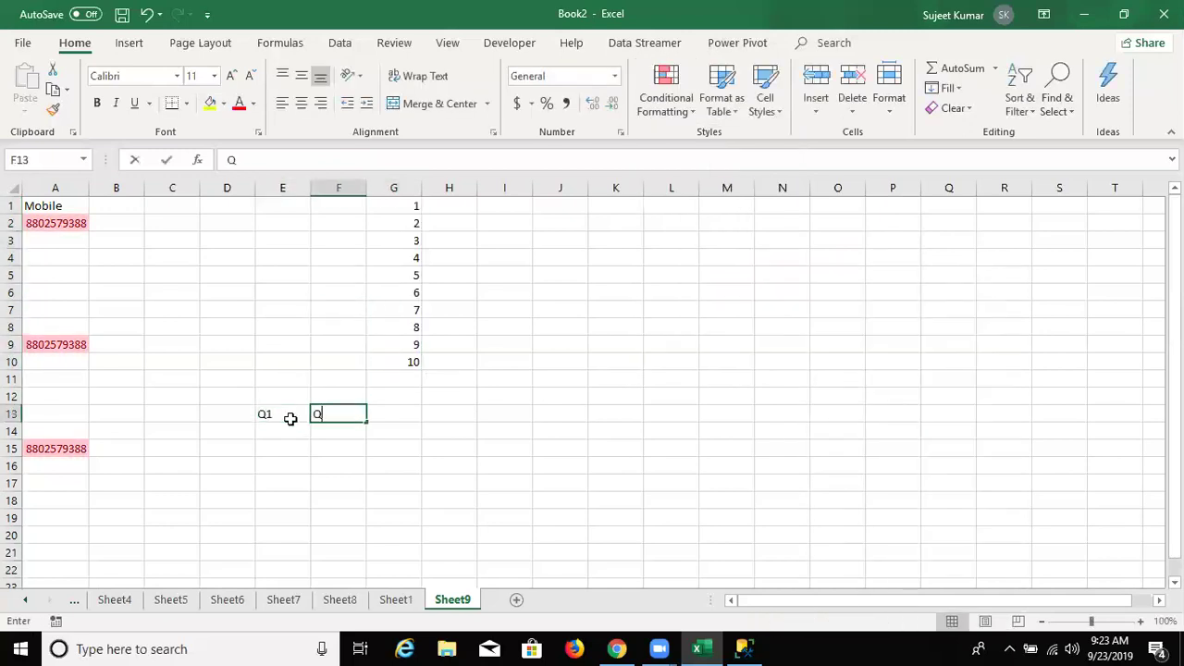
type("2")
key("Return")
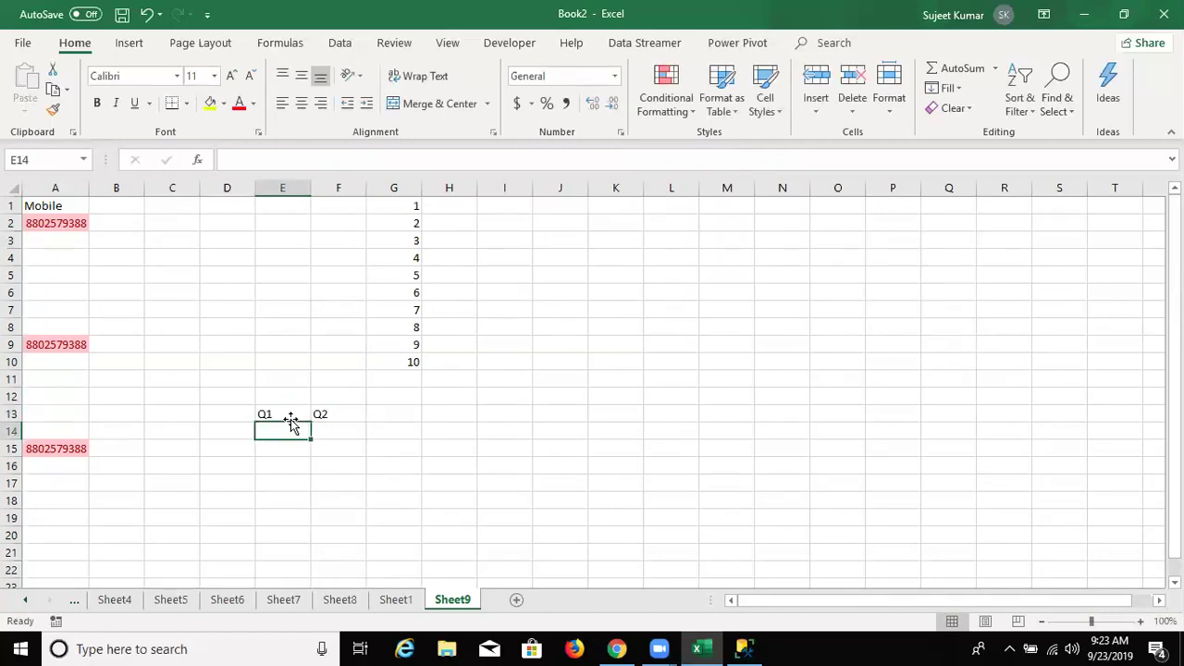
type("32")
key("Tab")
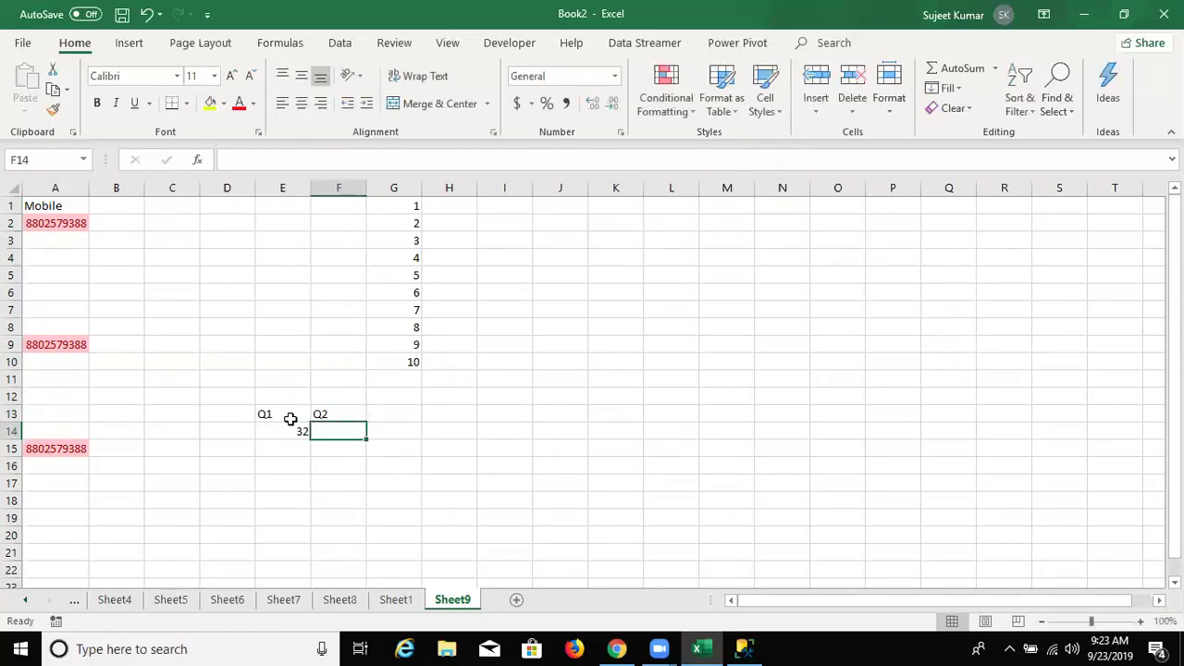
type("34")
key("Return")
Apply the 3 Arrows icon set to the scores in E14:F14.
key("Up")
key("Left")
key("shift+Right")
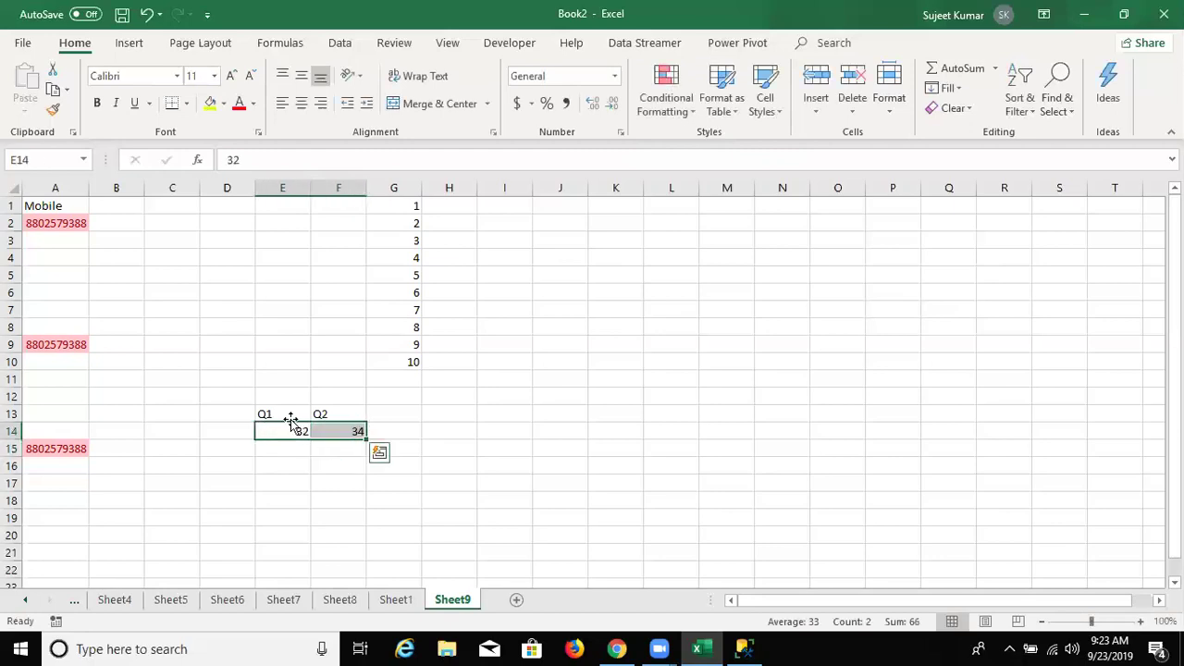
key("Right")
key("Right")
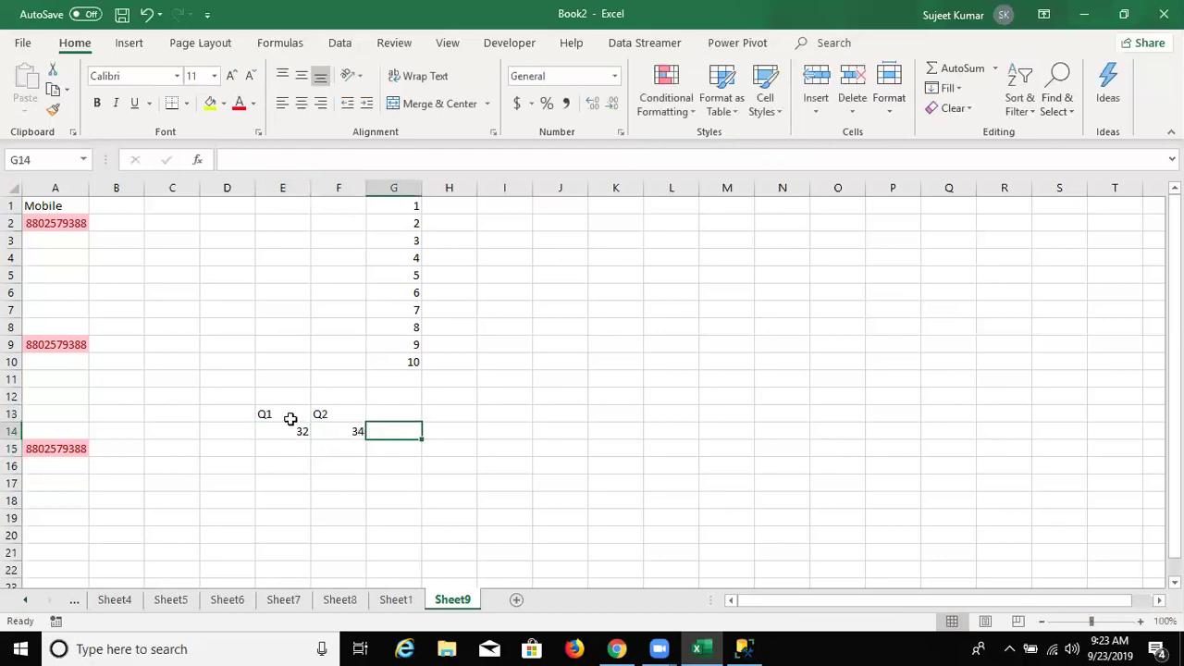
key("Left")
key("Left")
key("shift+Right")
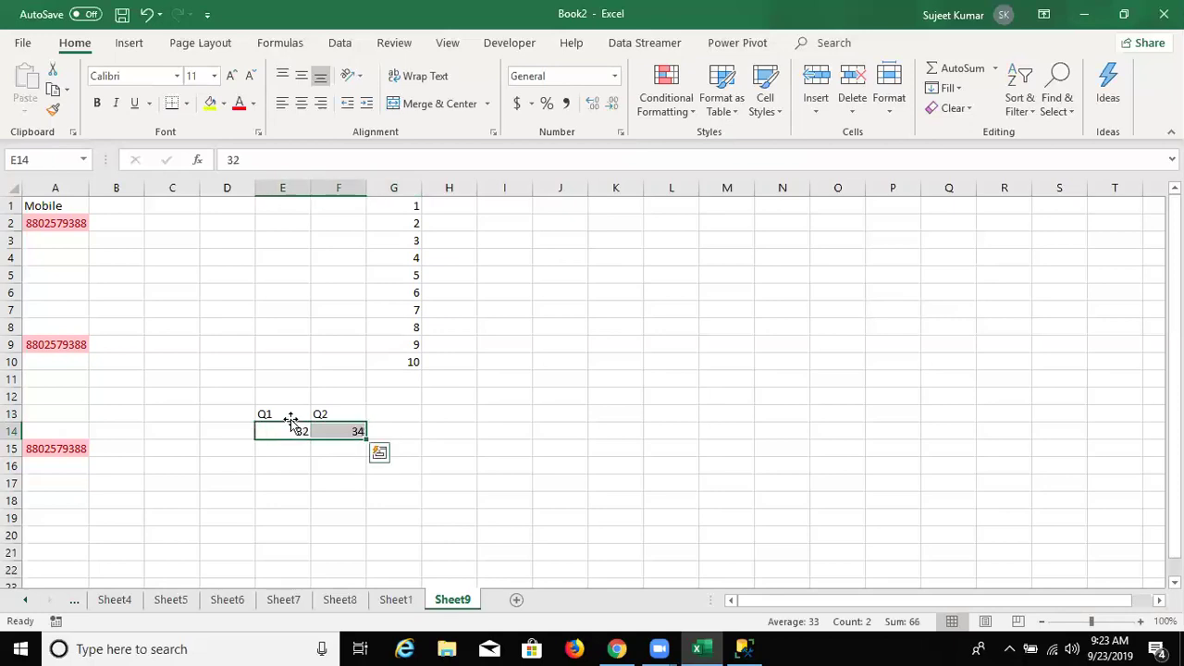
left_click(689, 115)
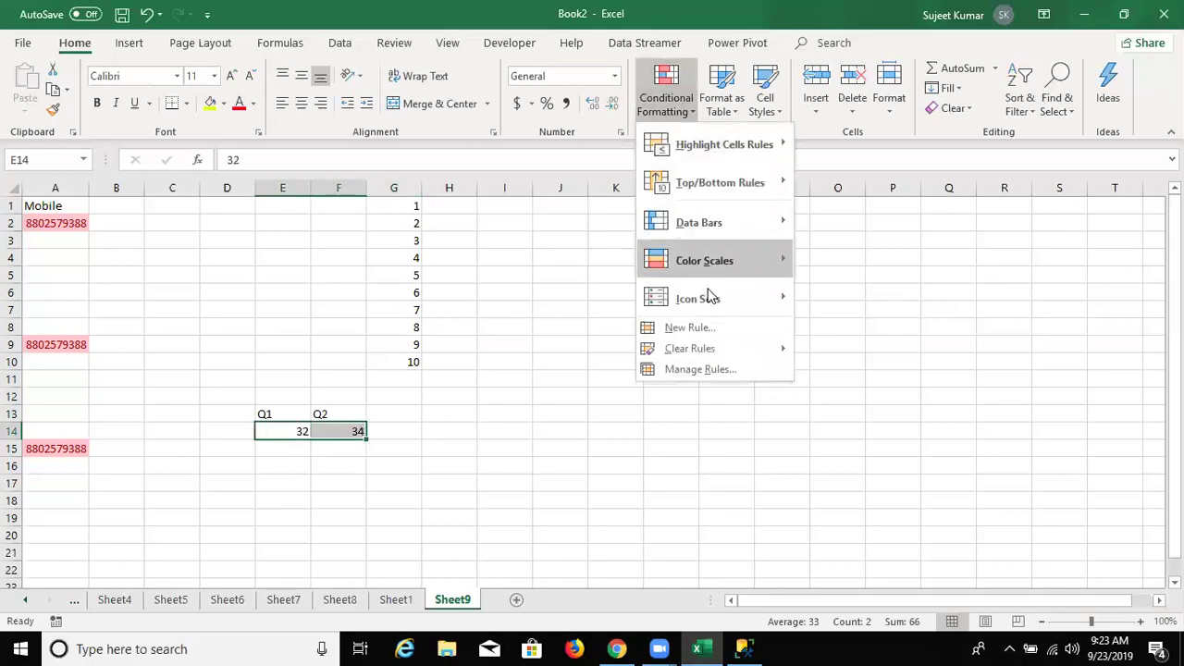
left_click(840, 291)
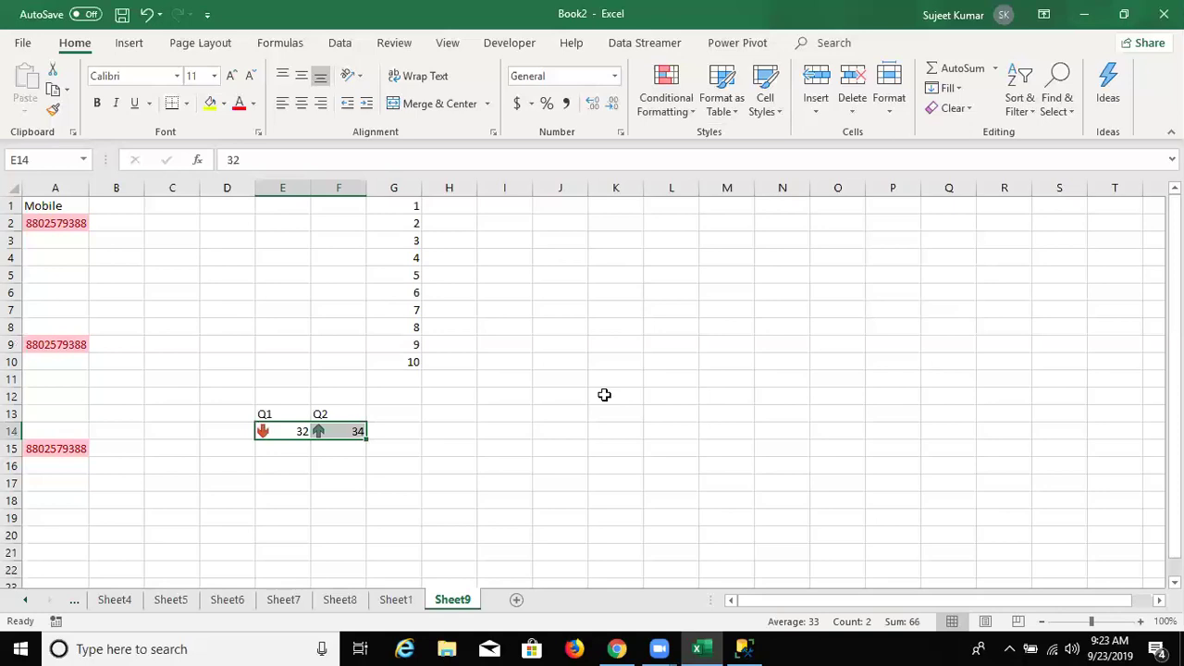
left_click(606, 396)
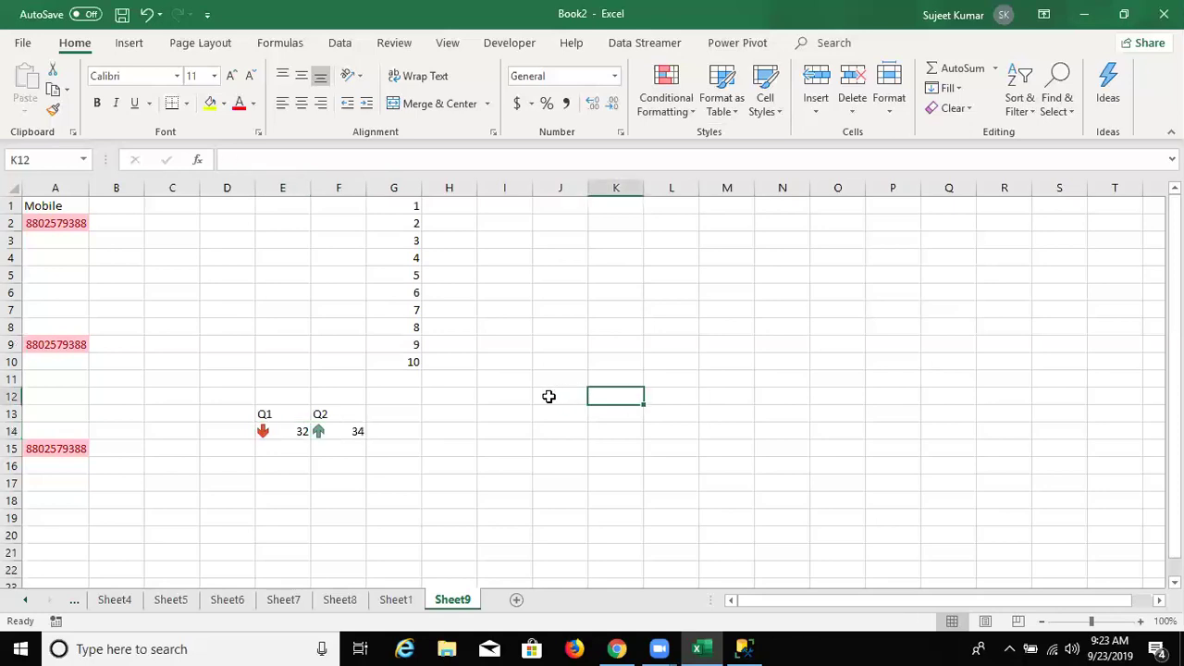
Change the Q1 score in E14 to 35 so its arrow turns green up.
left_click(288, 432)
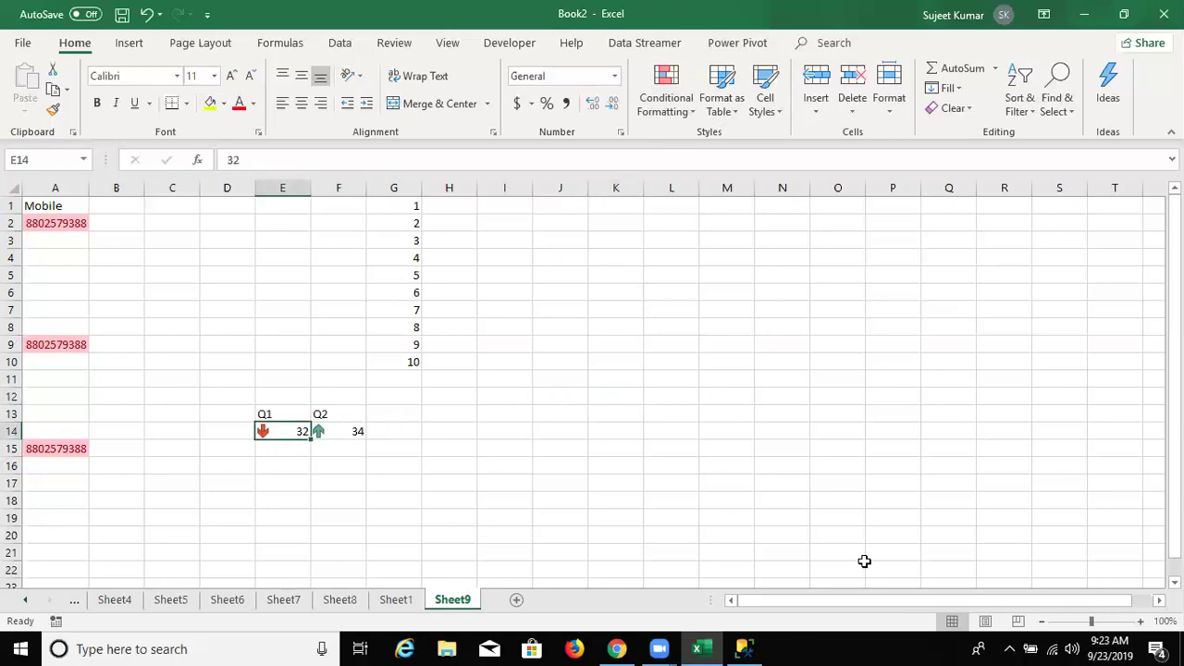
type("35")
key("Return")
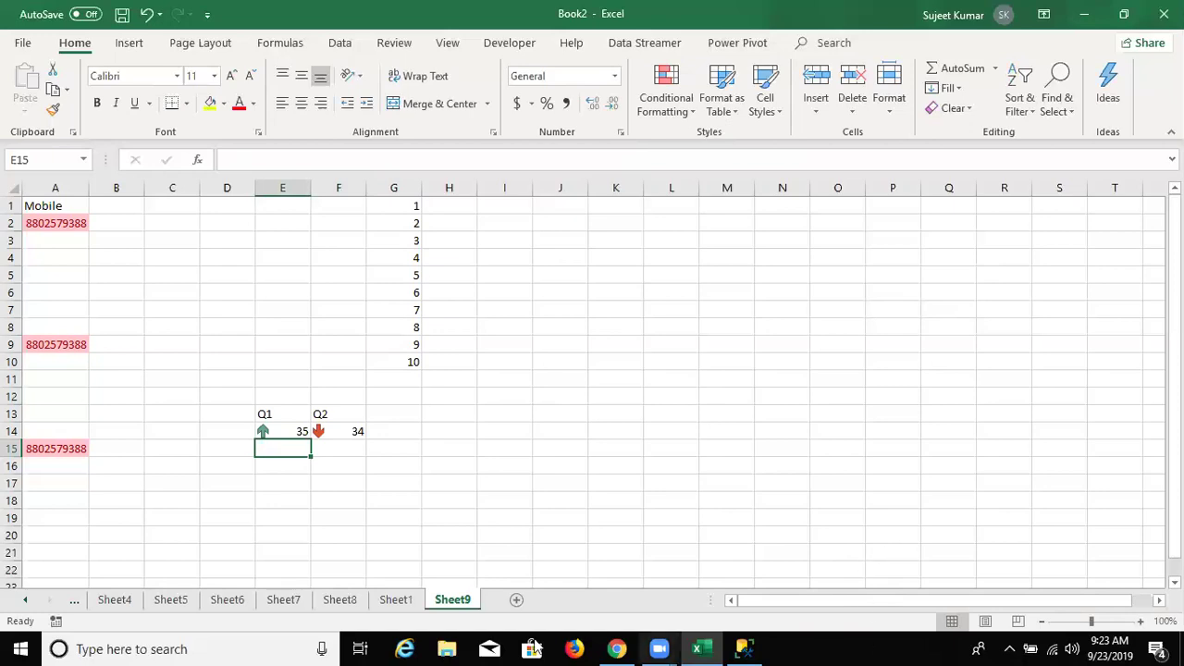
Copy the Country or regions column from Sheet8's Rankings table.
left_click(172, 603)
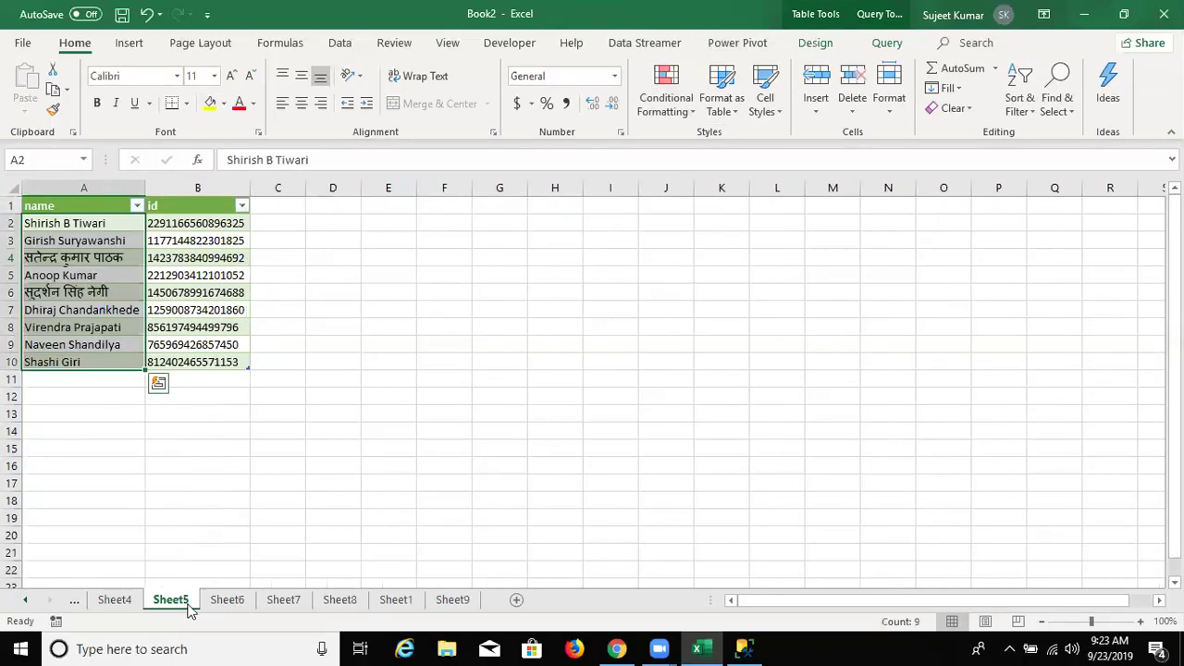
left_click(228, 602)
left_click(324, 604)
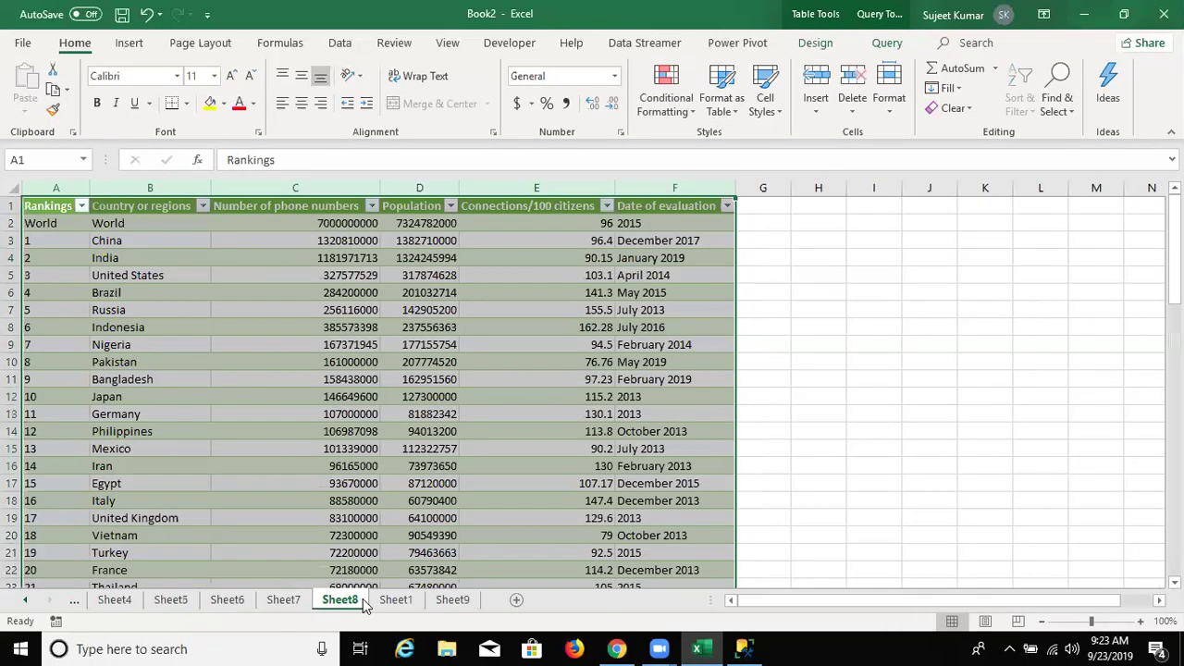
left_click(139, 183)
key("ctrl+c")
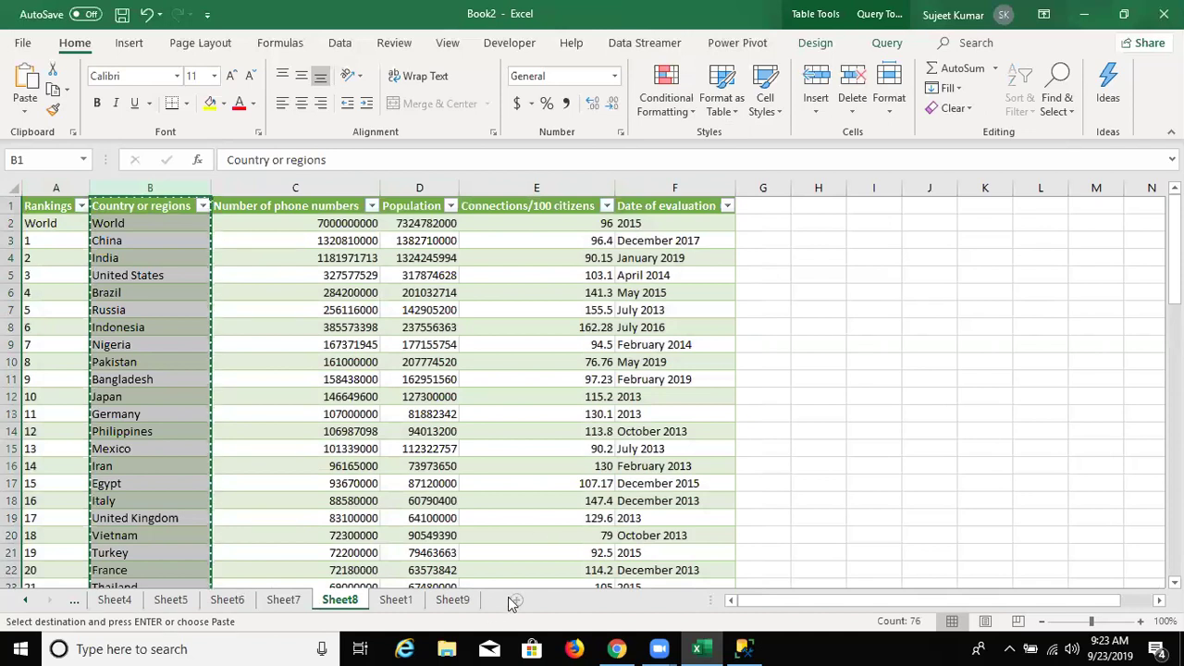
Paste the list into a new Sheet10 and delete the World row.
left_click(515, 600)
key("ctrl+v")
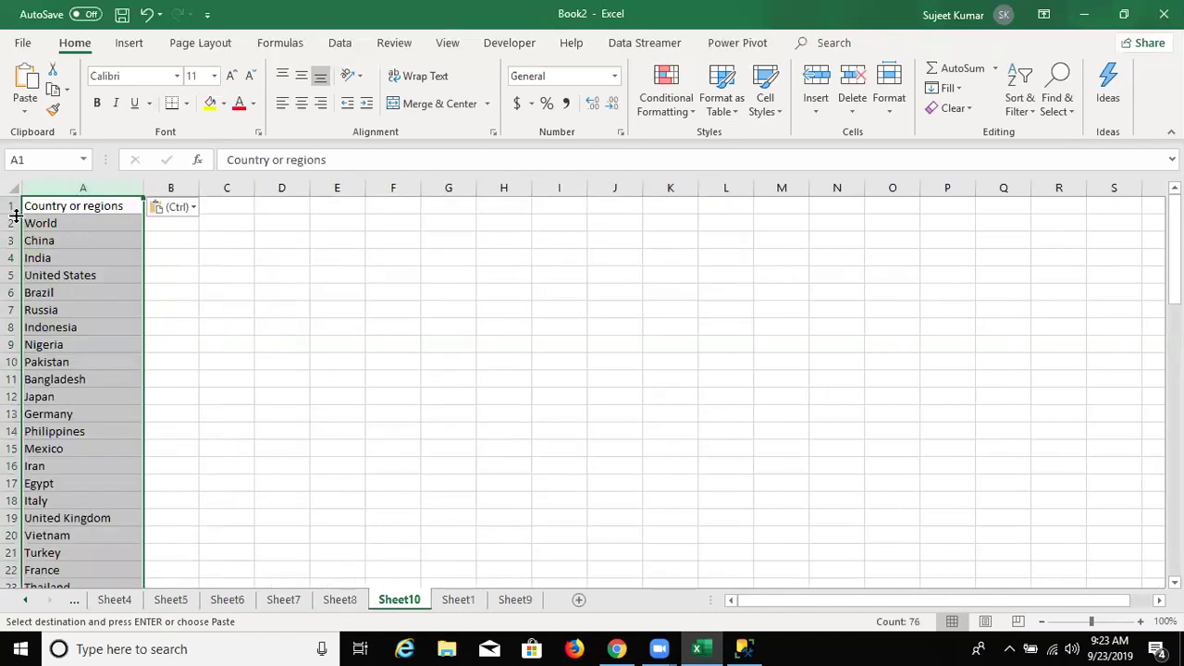
left_click(13, 223)
key("ctrl+minus")
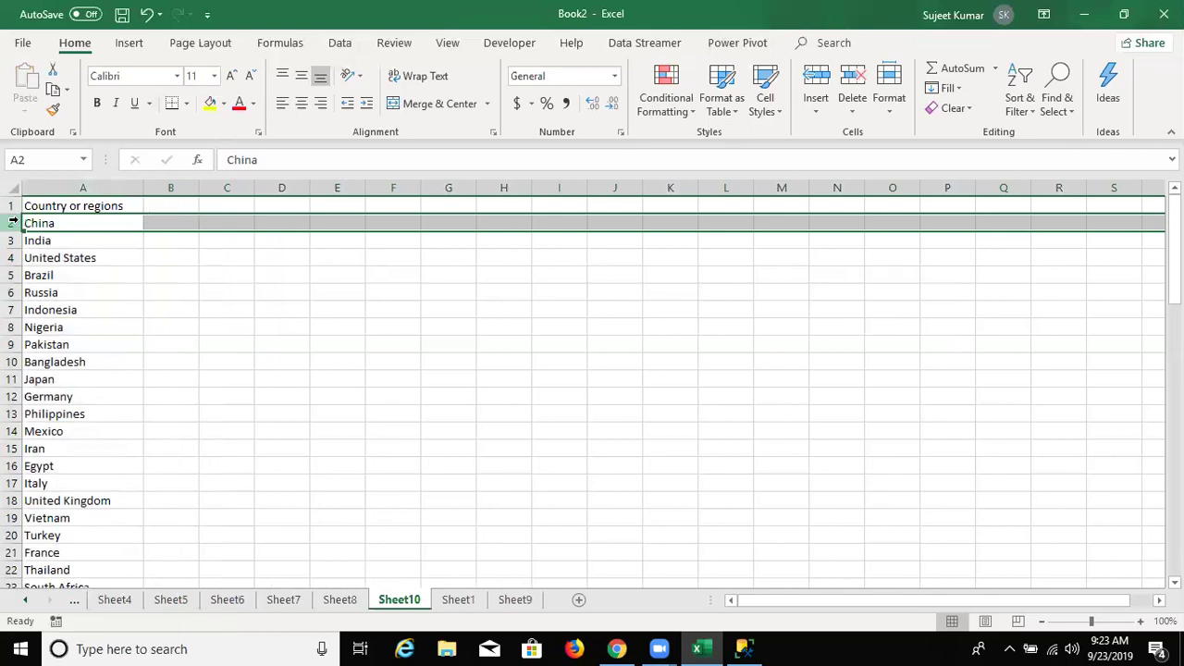
key("Up")
key("Right")
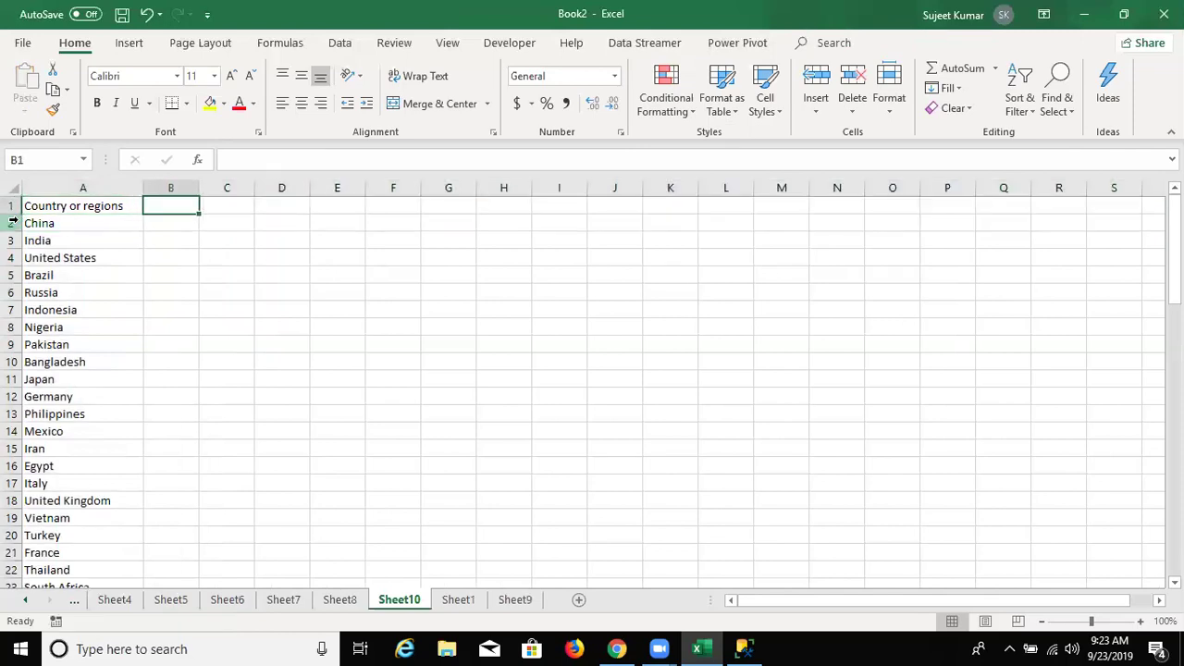
Add the heading Pol. Scal in B1.
type("Pol. Scal")
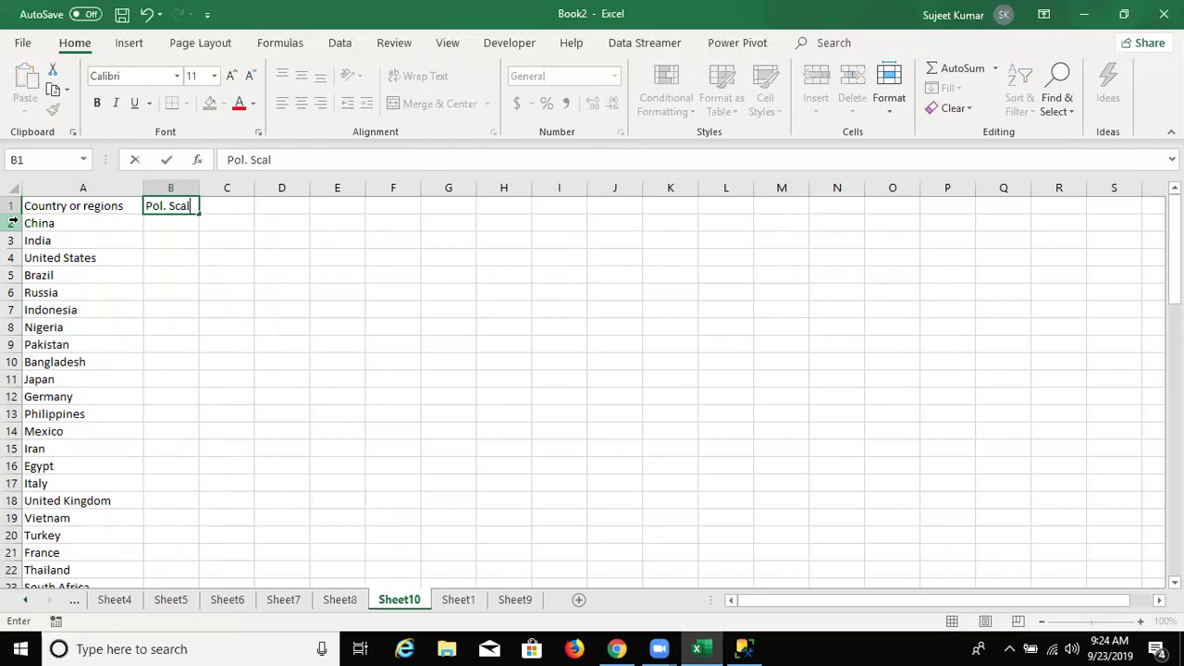
key("Return")
key("Left")
key("Right")
key("Right")
key("Left")
Fill B2:B75 with a RANDBETWEEN formula giving random scores between 10 and 90.
type("=ra")
key("Down")
key("Down")
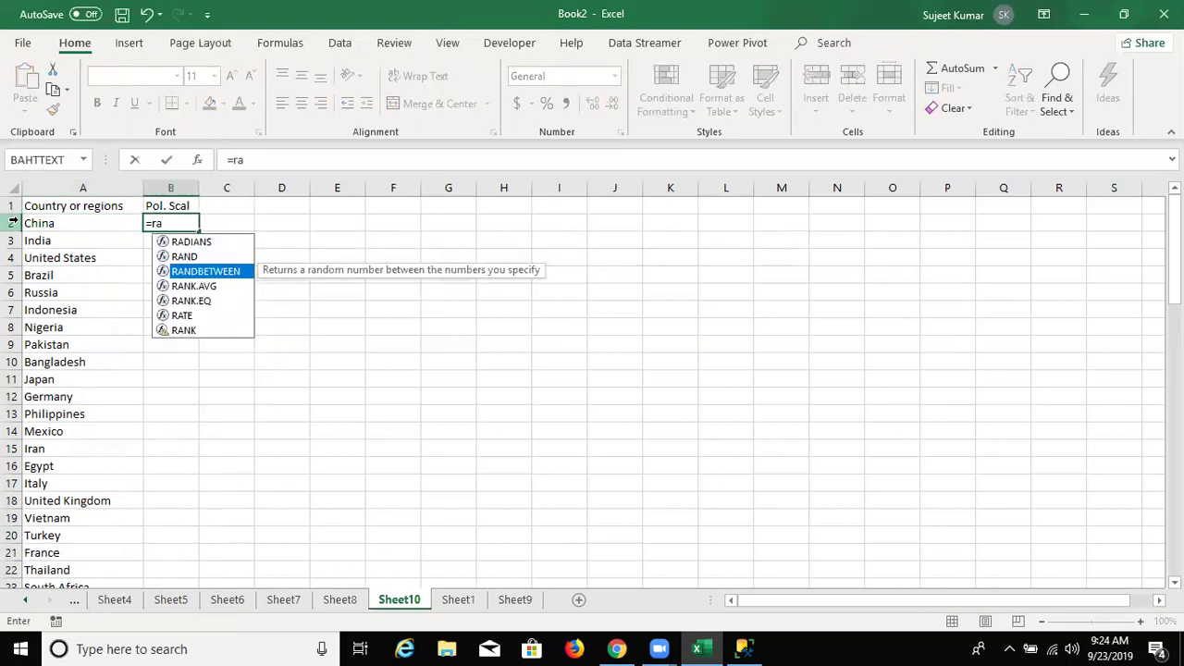
key("Tab")
type("10,50")
key("Return")
key("Left")
key("ctrl+Down")
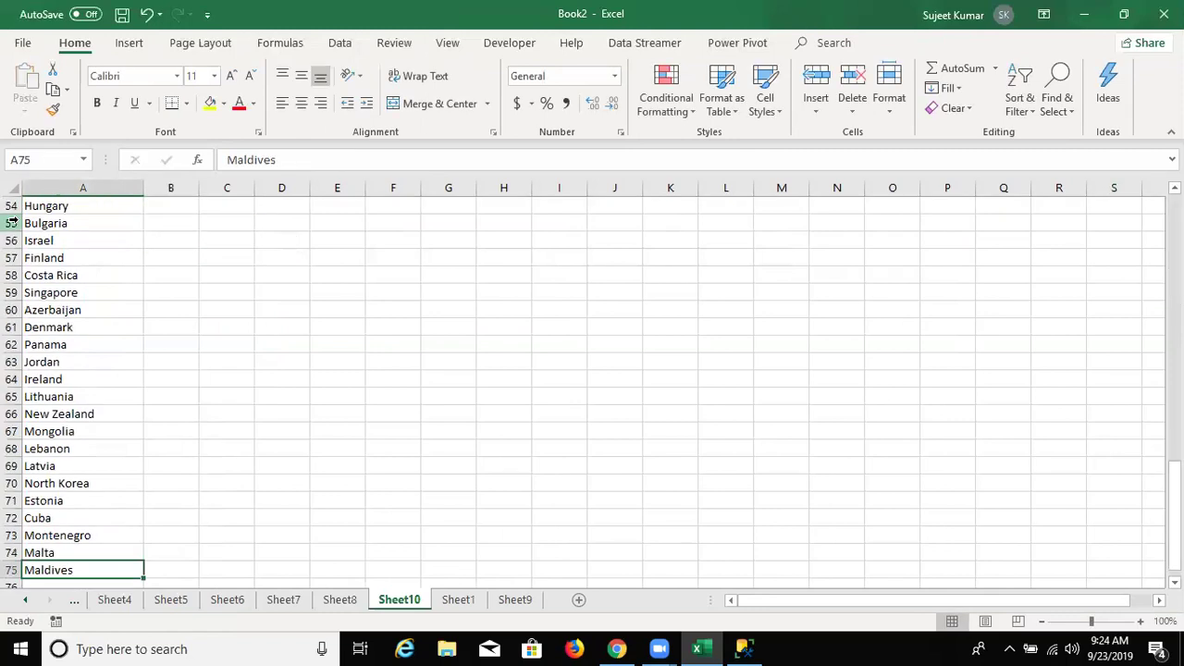
key("Right")
key("ctrl+shift+Up")
key("ctrl+v")
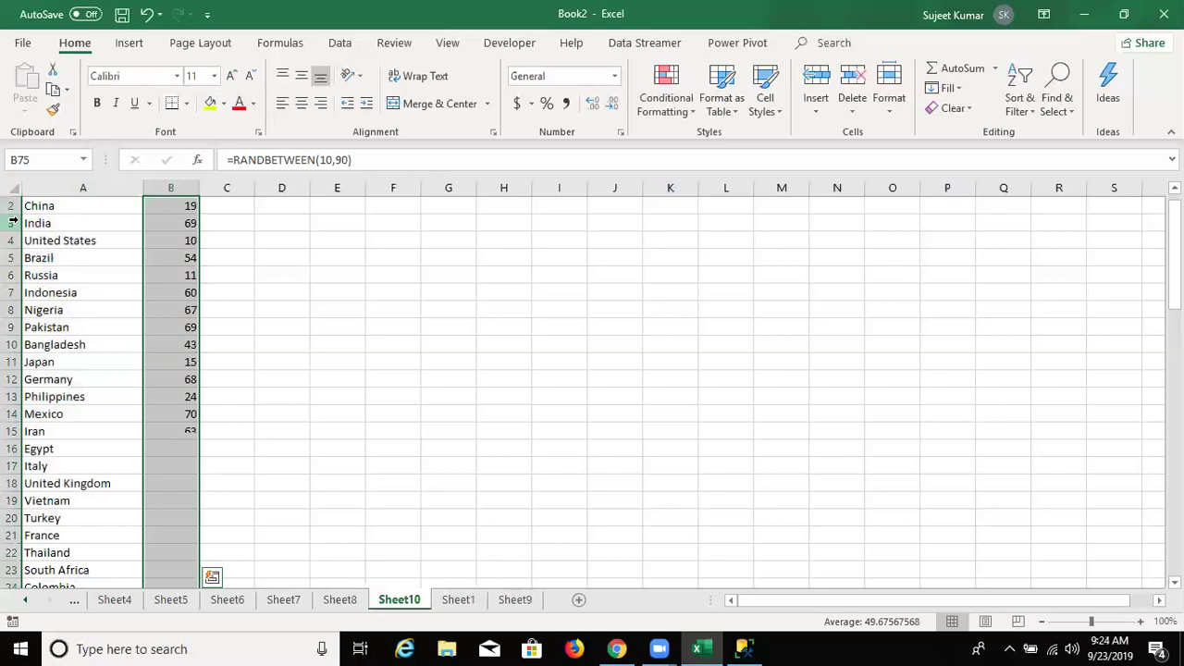
Convert the random scores in B2:B75 to fixed values with Paste Values.
key("ctrl+c")
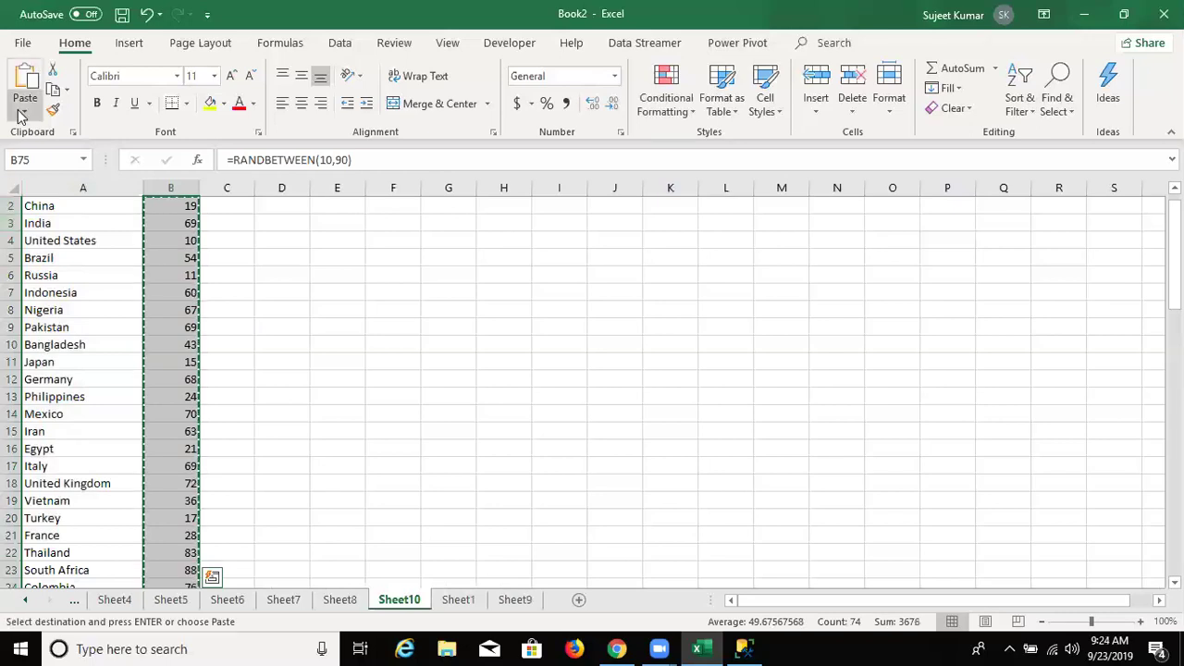
left_click(25, 104)
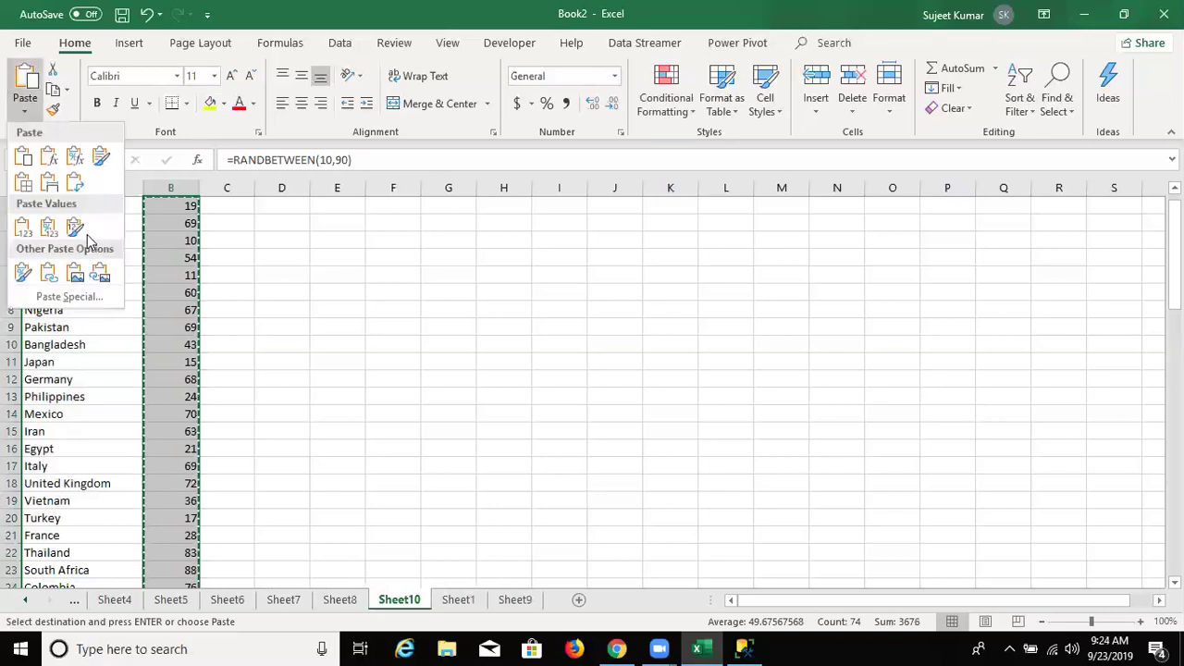
left_click(20, 232)
key("Escape")
key("Up")
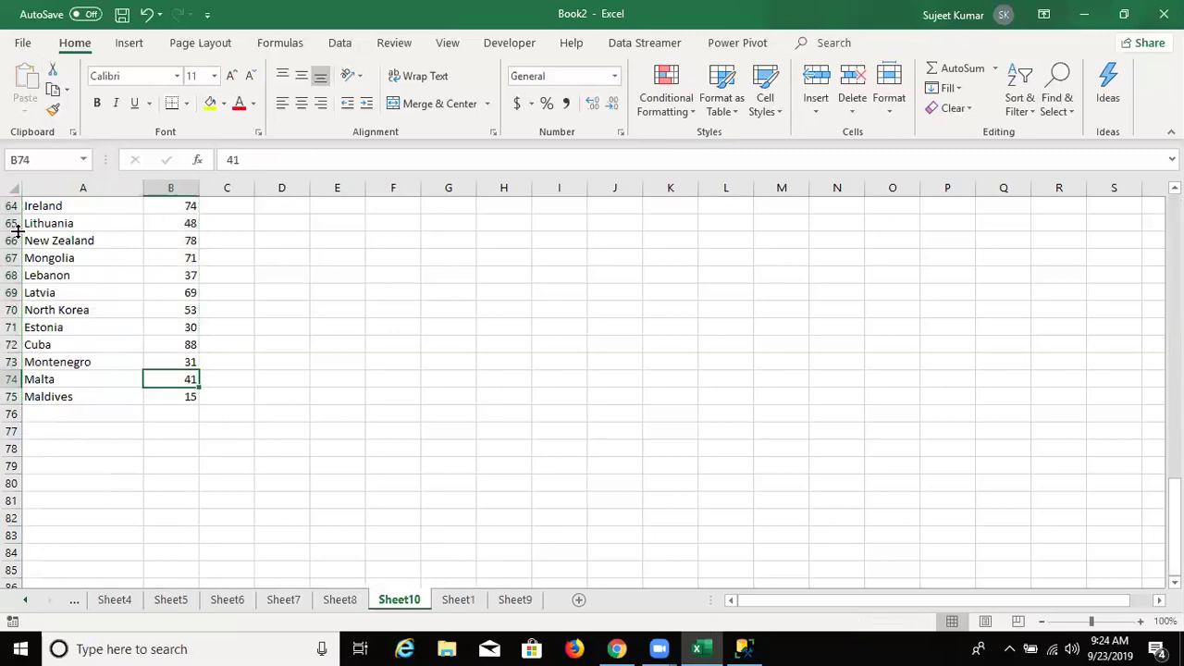
key("ctrl+Up")
key("Down")
key("Down")
key("Down")
key("Down")
key("Down")
key("Down")
key("Down")
key("Down")
key("Down")
key("Down")
key("Down")
key("Down")
key("ctrl+Down")
key("Up")
key("Up")
key("Up")
key("Up")
key("Up")
key("Up")
key("Up")
key("Up")
key("Up")
key("Up")
key("Up")
key("Up")
key("Up")
key("ctrl+Up")
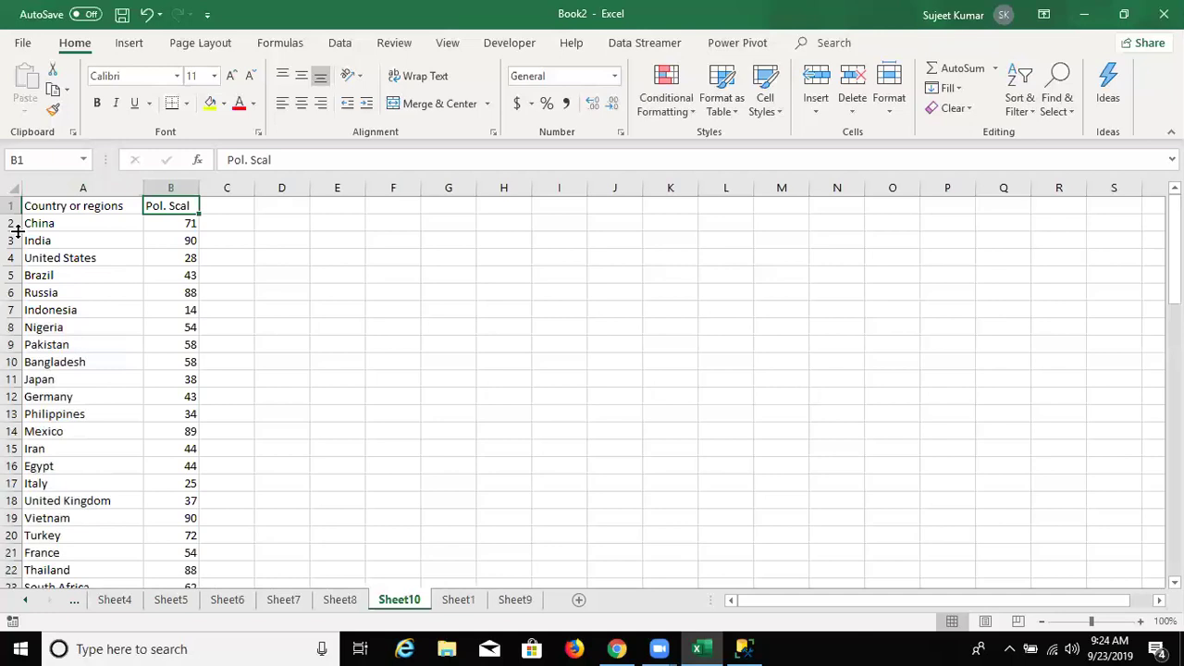
Enter the first legend row in D2:E2: '<60' with label 'OK'.
key("Right")
key("Right")
key("Down")
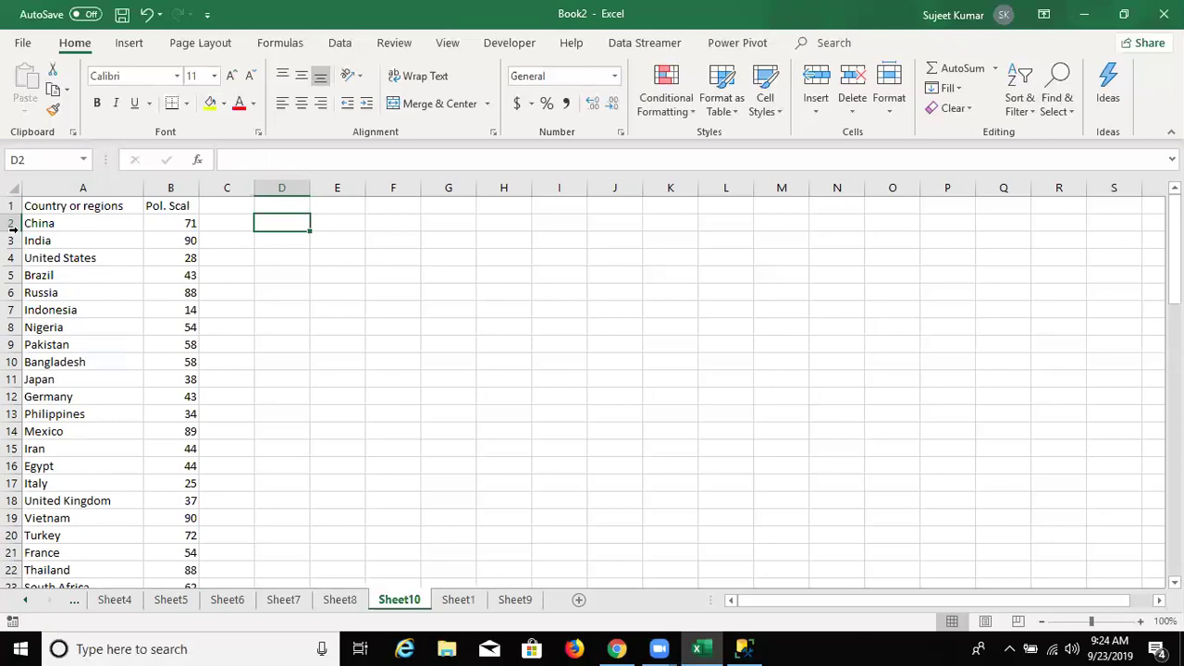
type("<0")
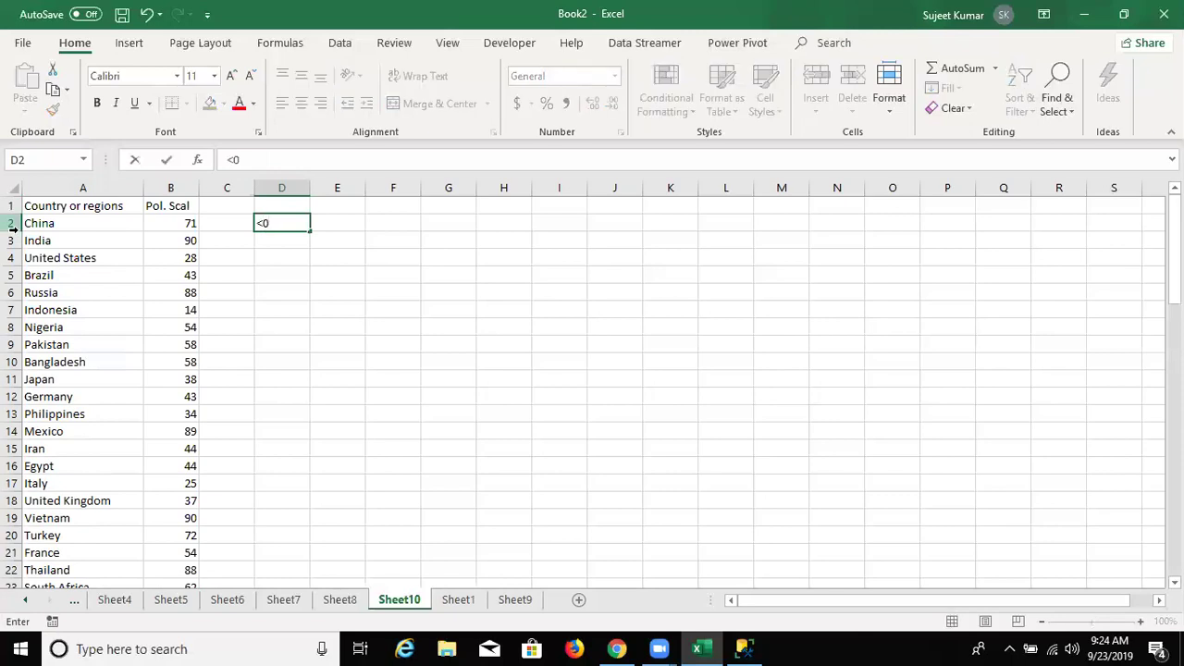
key("BackSpace")
type("60")
key("Tab")
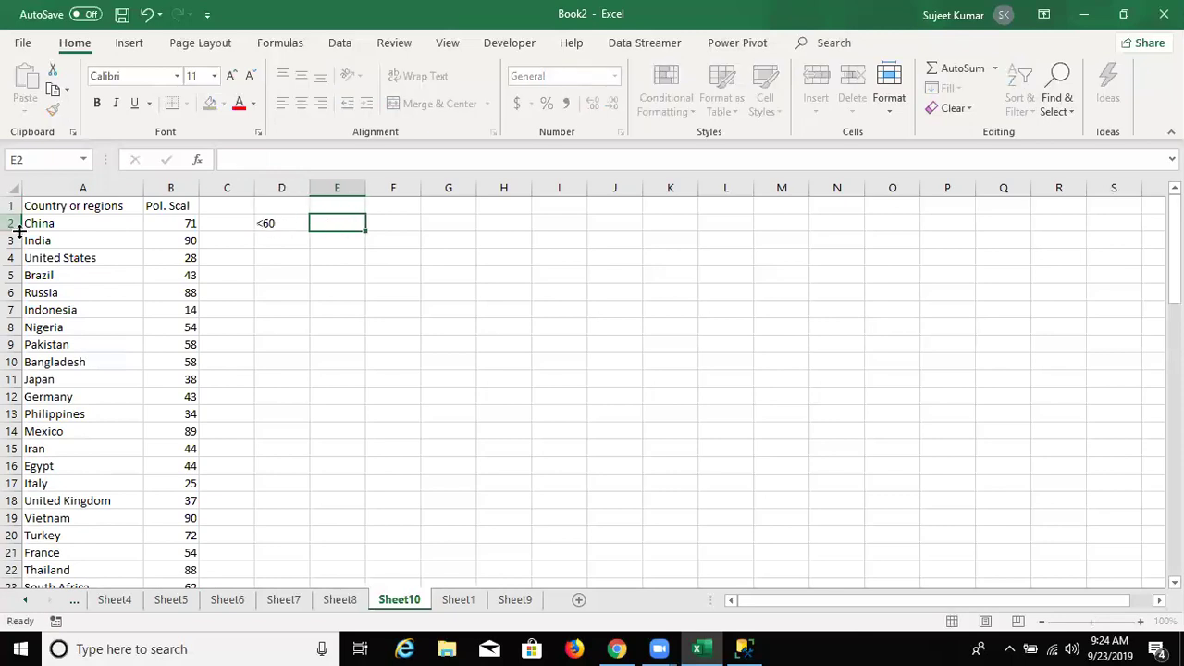
type("OK")
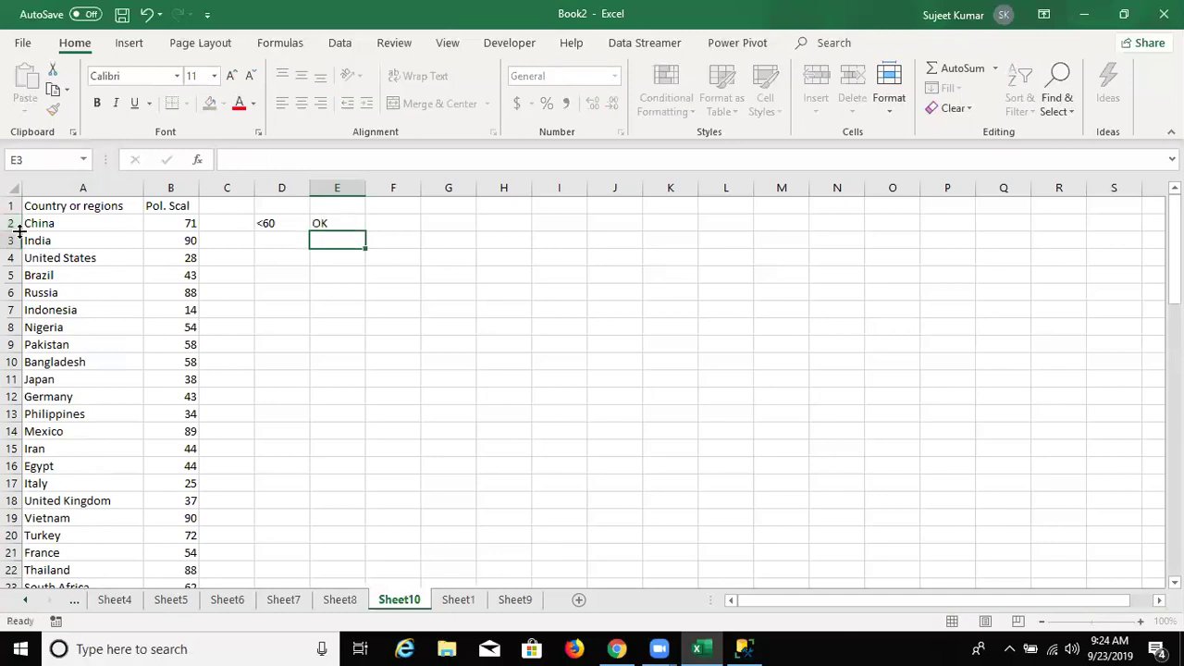
key("Return")
Add the legend rows '40-60' Re-Test in D3:E3 and '<40' Fail in D4:E4.
type("40-60")
key("Tab")
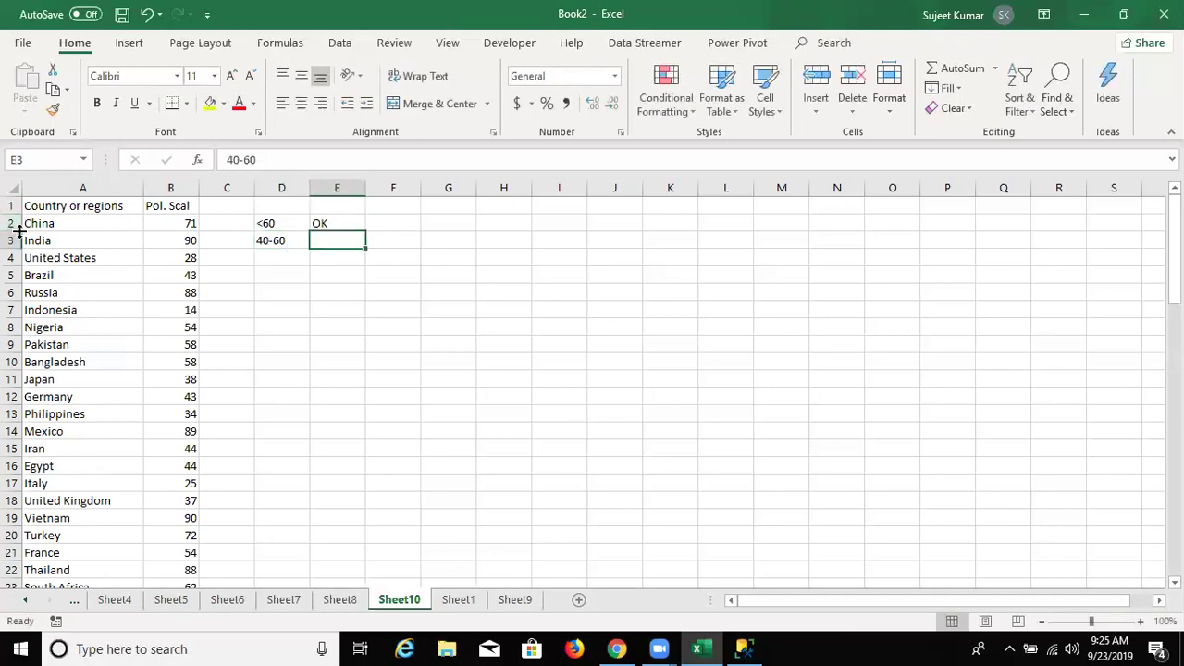
type("Ret")
key("BackSpace")
type("Te")
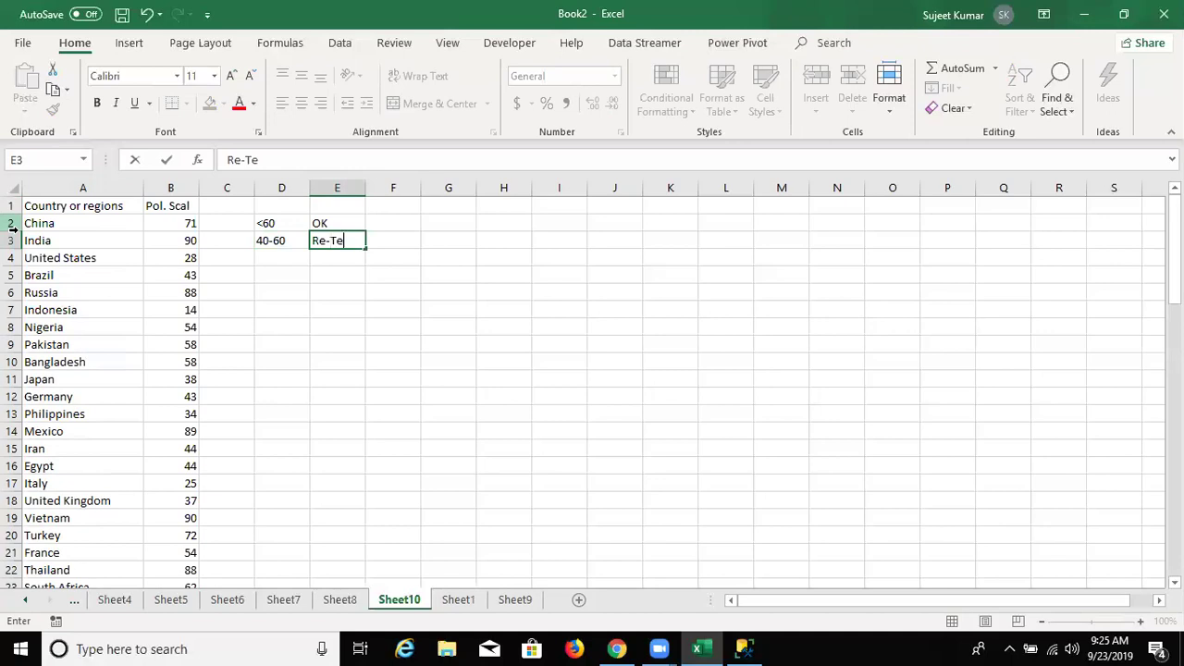
type("st")
key("Return")
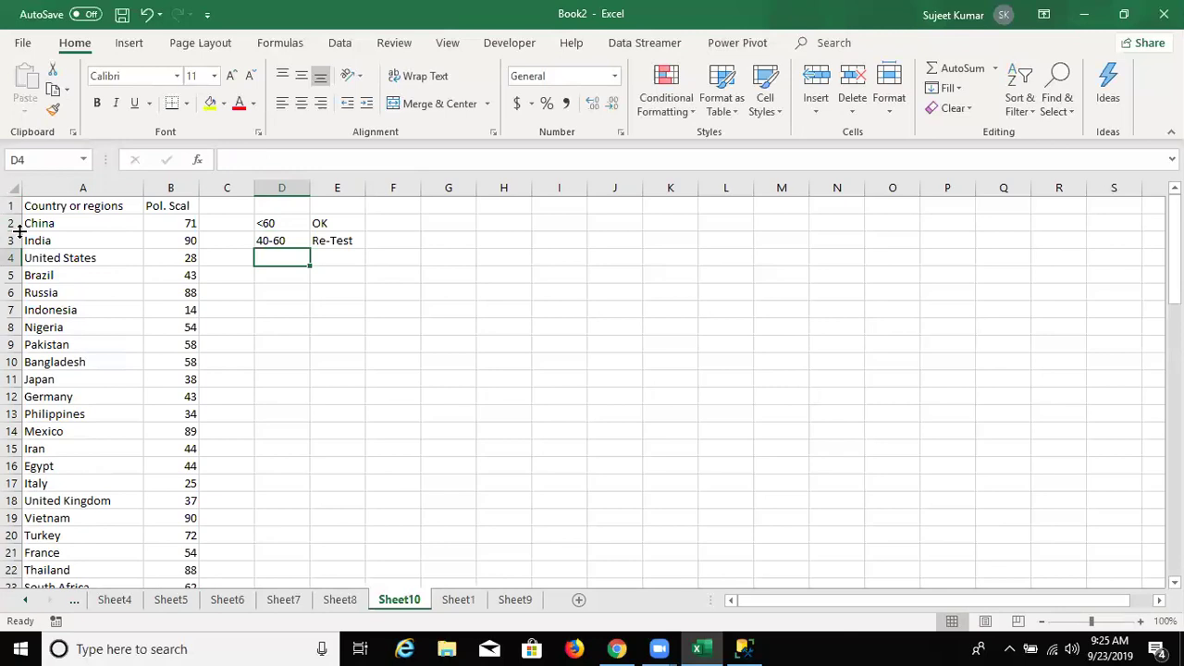
type("<40")
key("Tab")
type("Fail")
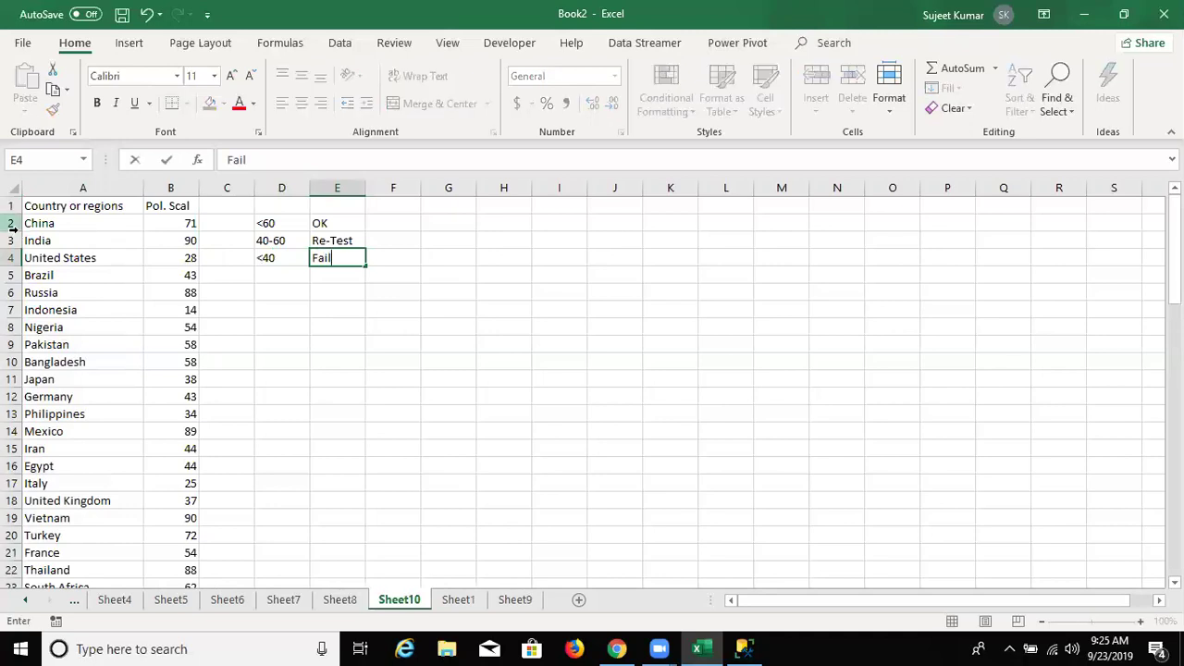
key("Return")
Review the legend thresholds and labels in D2:E4.
key("Up")
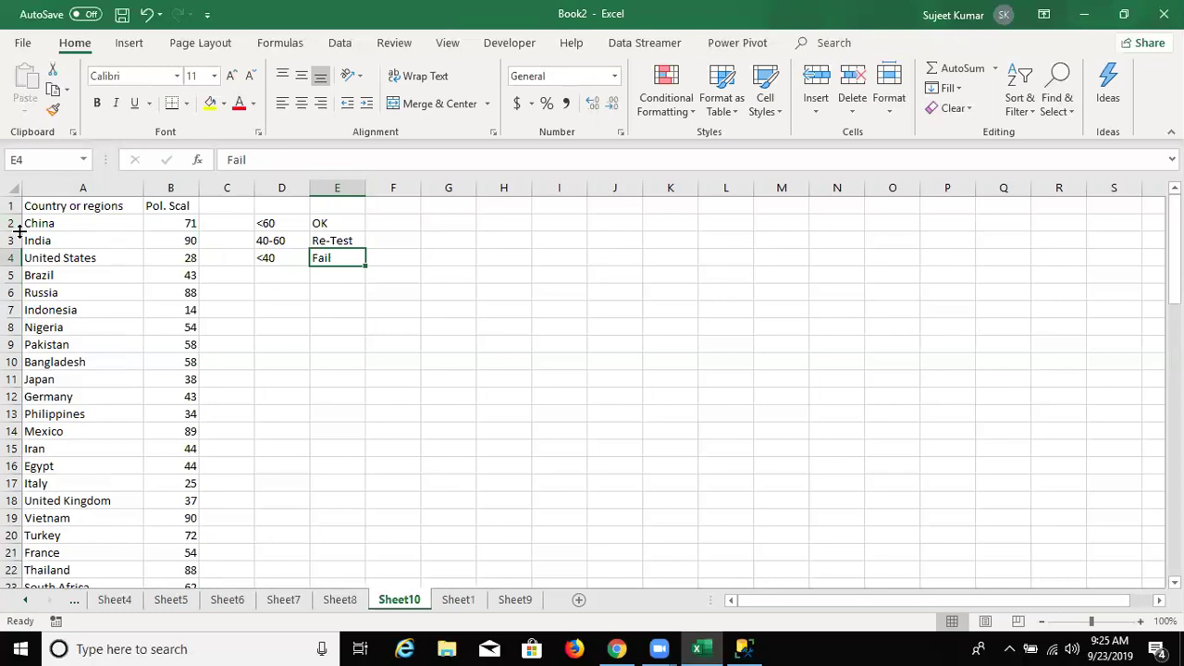
key("Up")
key("Left")
key("Right")
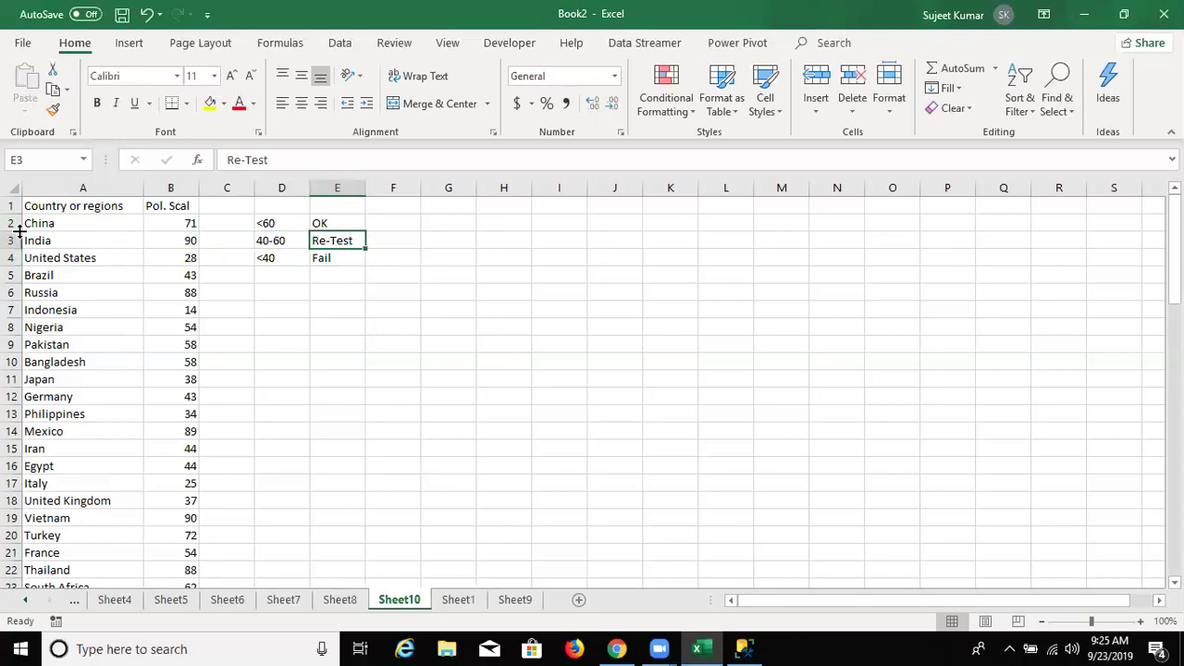
key("Left")
key("Right")
key("Left")
key("Right")
key("Left")
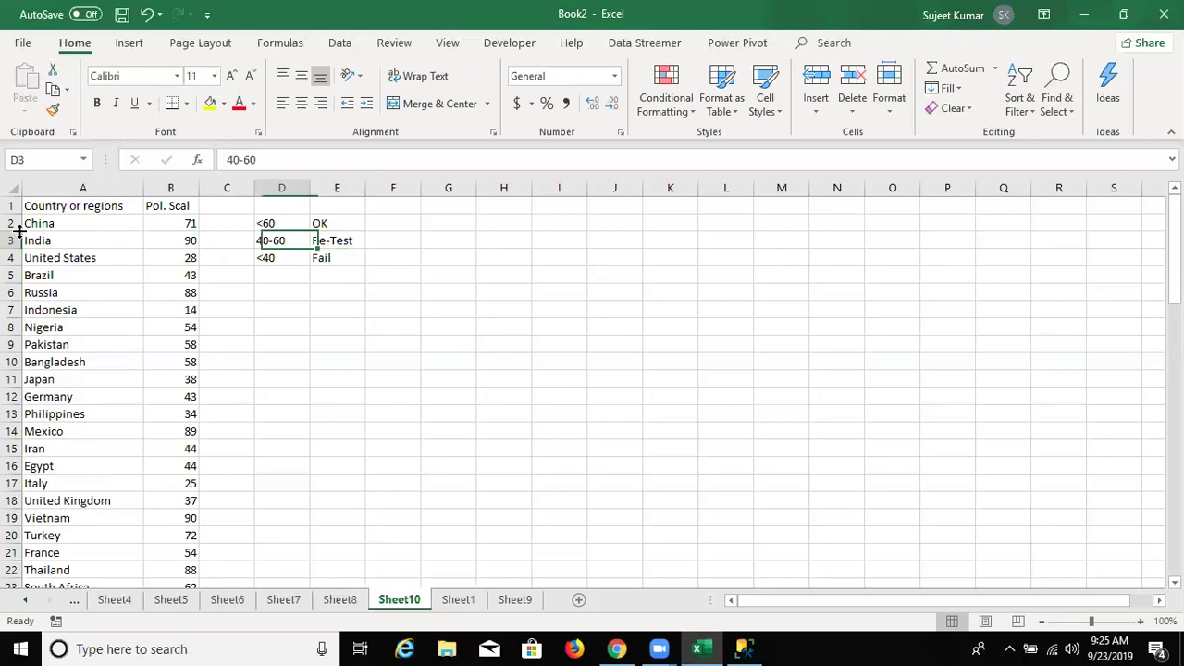
key("Left")
key("Right")
key("Right")
key("Left")
key("Up")
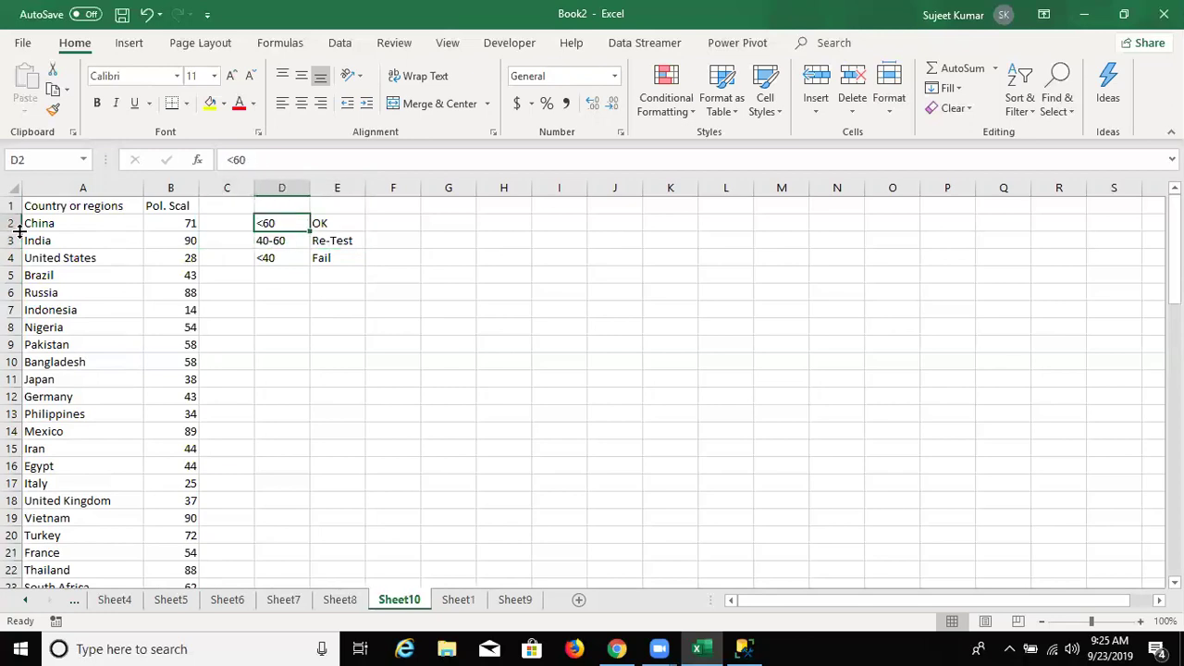
key("Right")
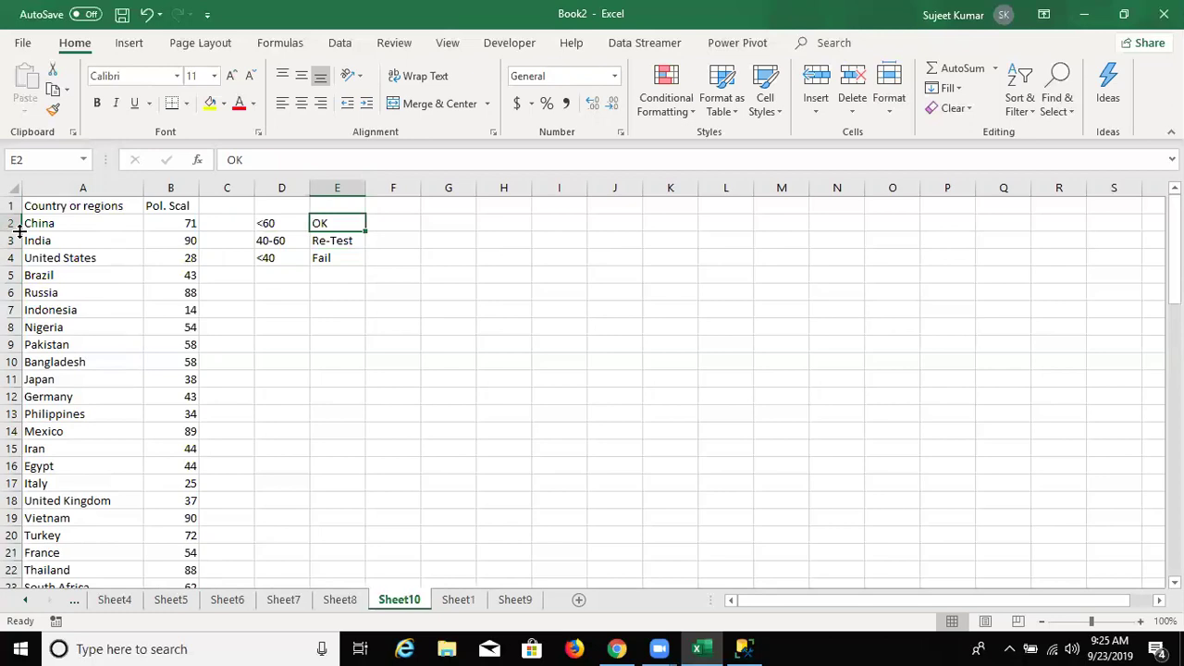
Select the whole Pol. Scal score column with Ctrl+Shift+Down.
key("Left")
key("Left")
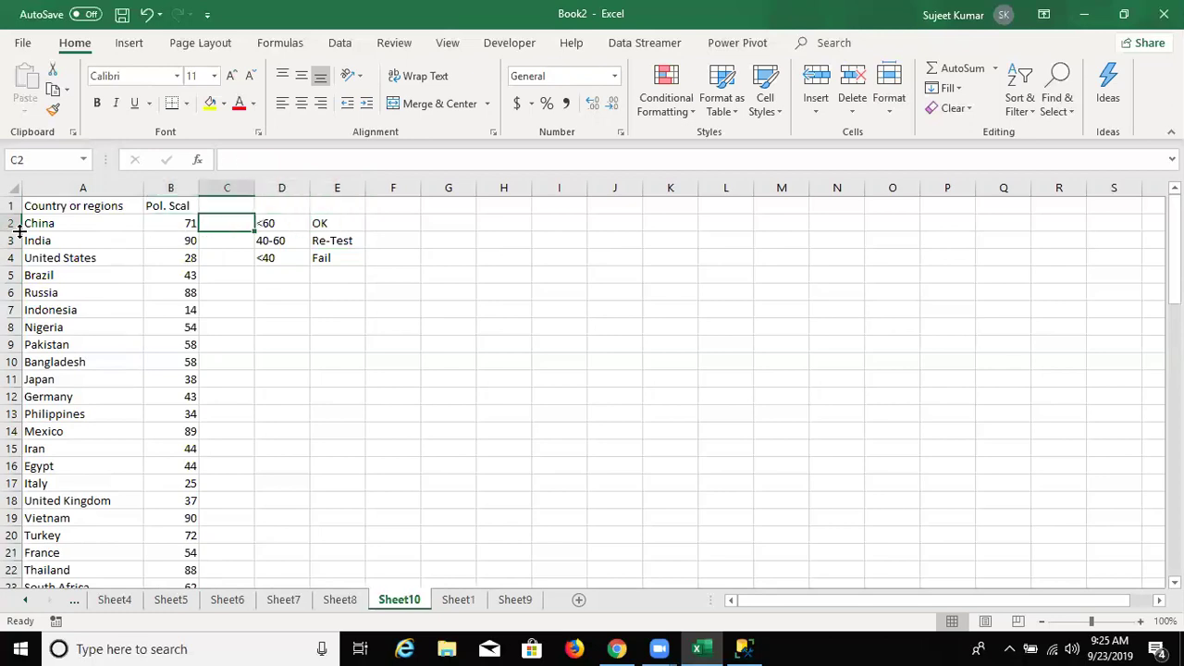
key("ctrl+Down")
key("ctrl+Up")
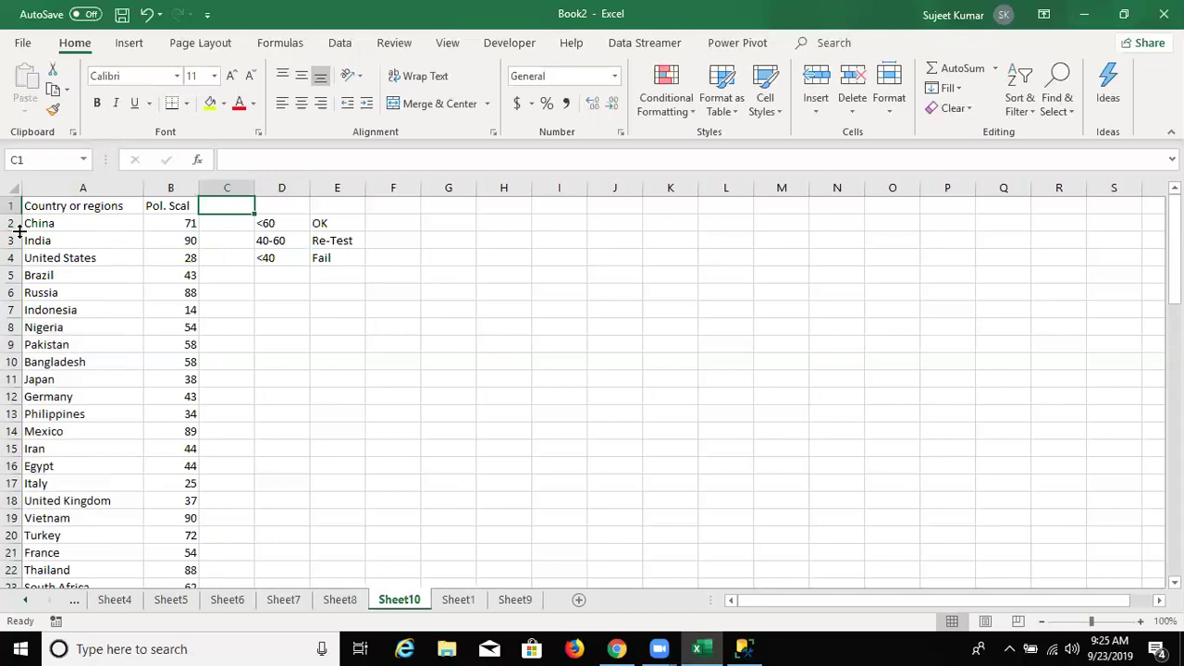
key("Left")
key("ctrl+shift+Down")
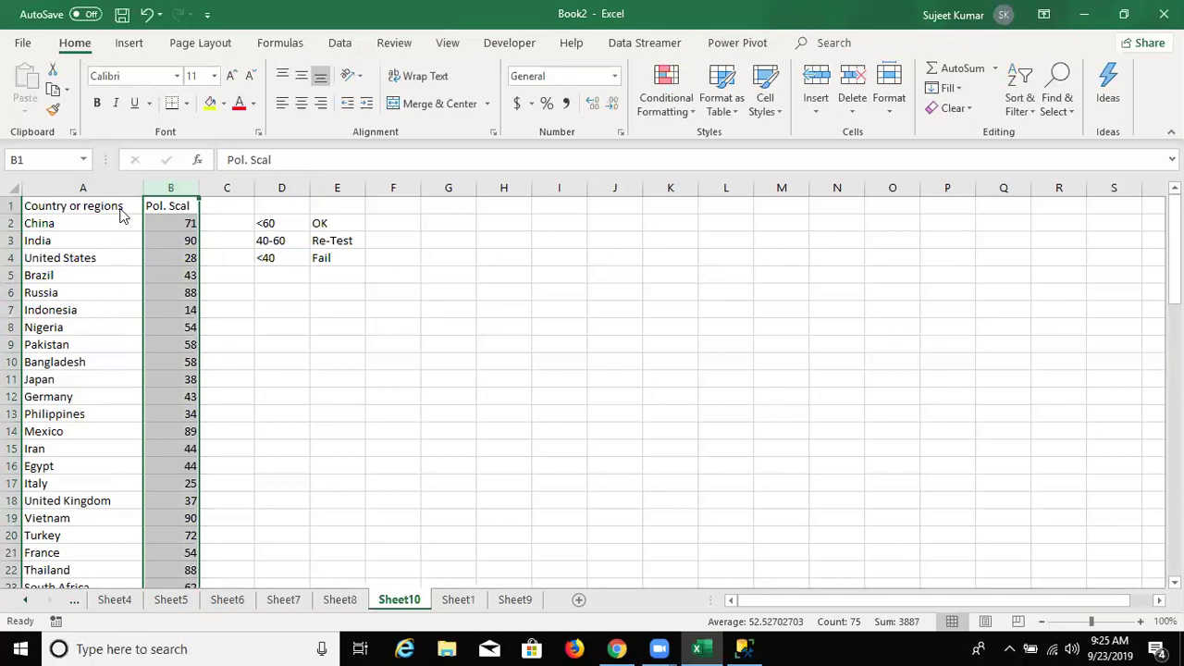
Apply the check/exclamation/cross Indicators icon set to the column B scores.
left_click(666, 92)
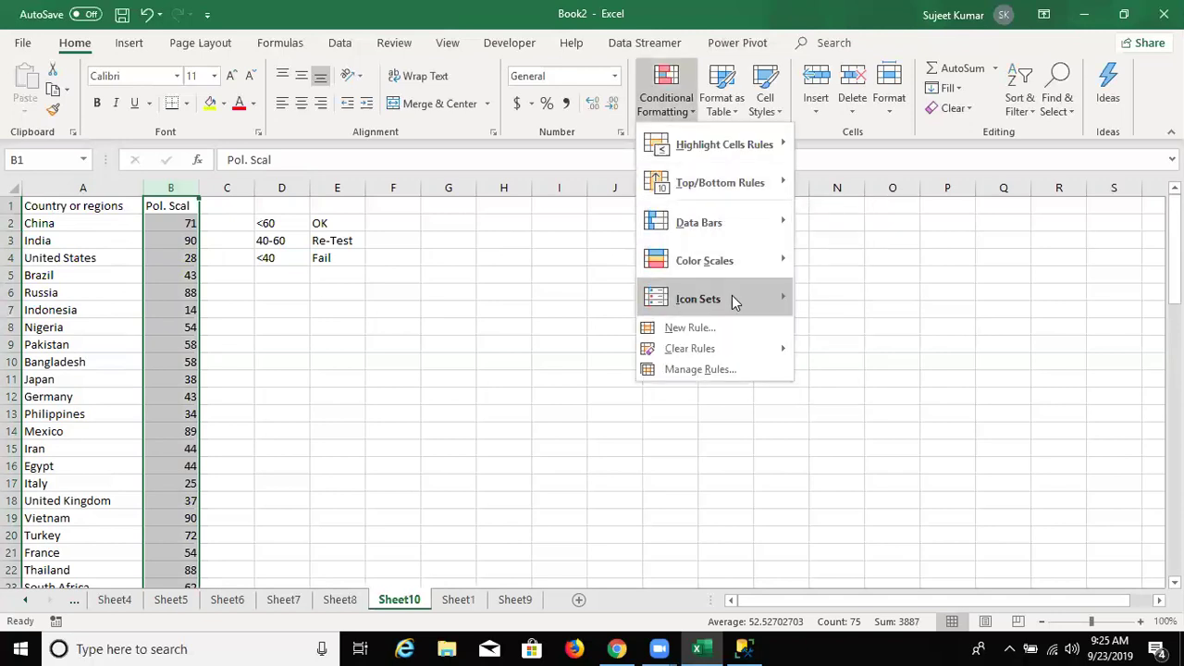
mouse_move(732, 299)
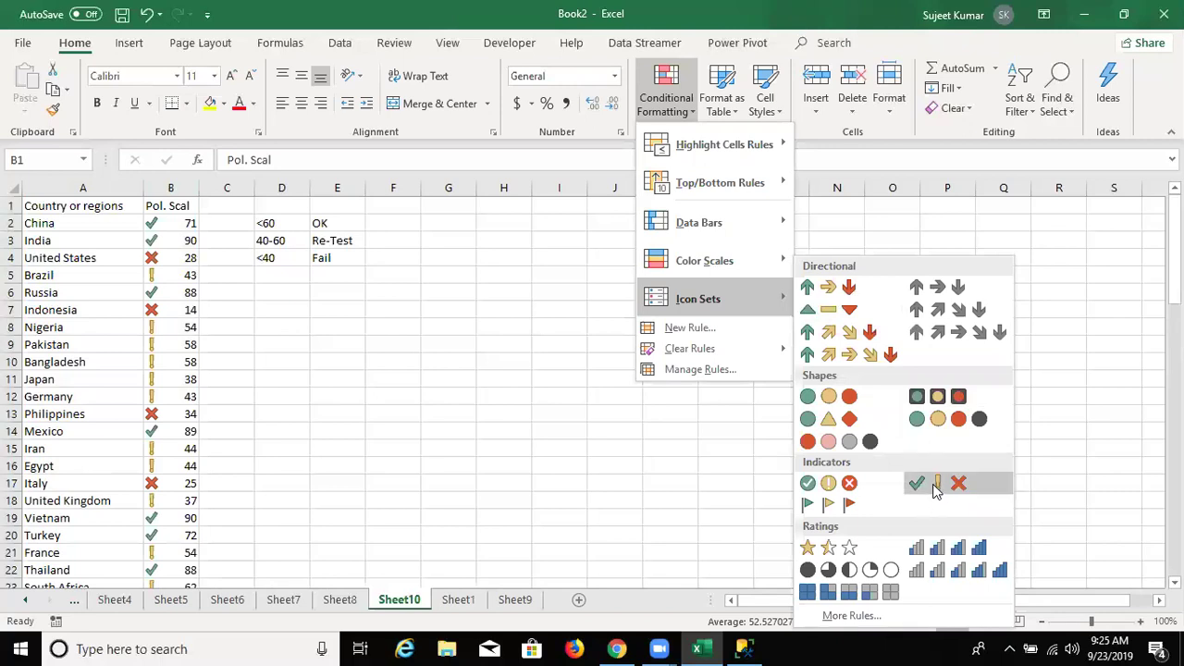
left_click(937, 491)
Type 3, 2, 1 in C2:C4 and give them the same indicator icons.
left_click(244, 222)
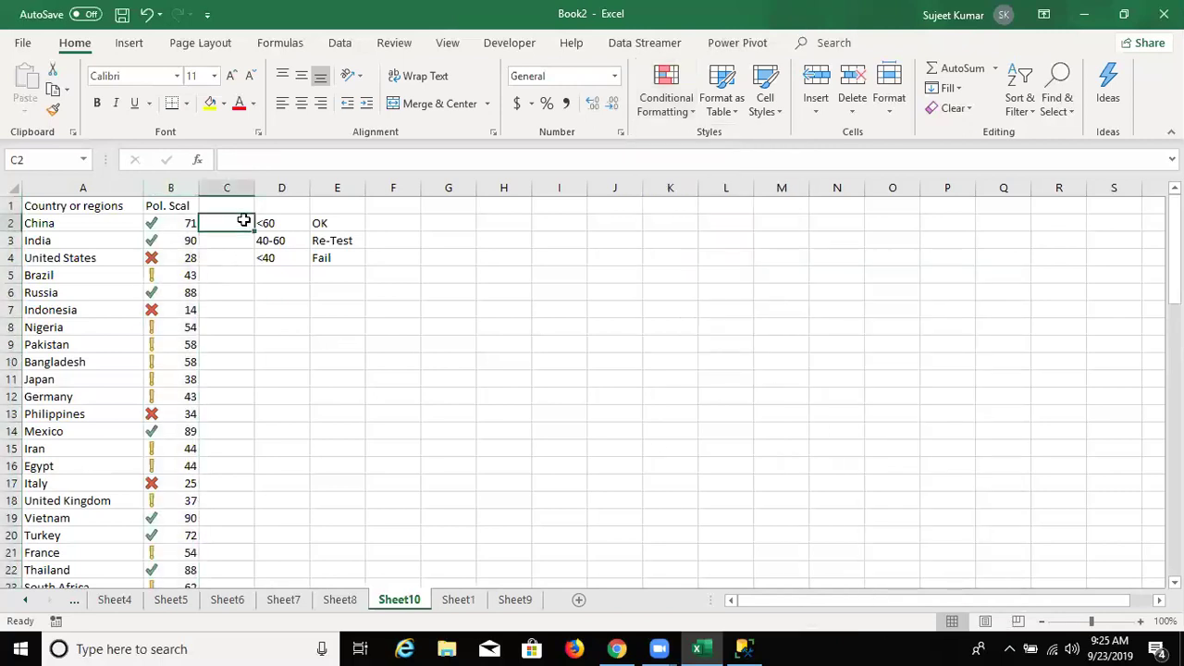
type("3")
key("Return")
type("2")
key("Return")
type("1")
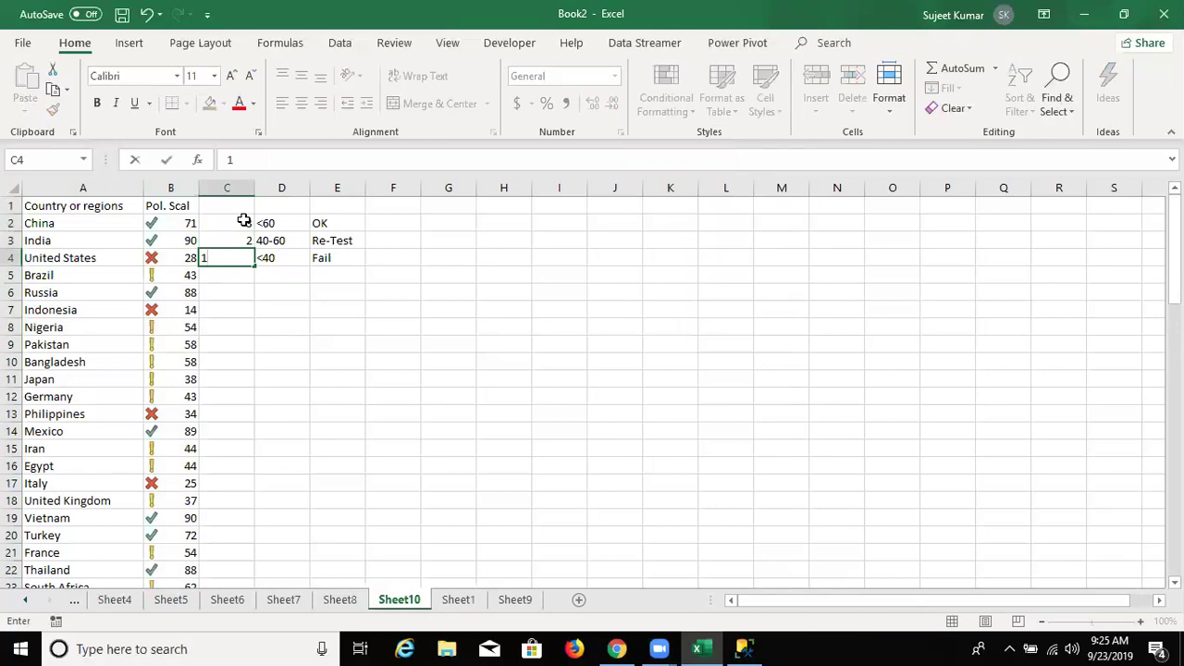
key("Return")
left_click_drag(231, 222, 239, 257)
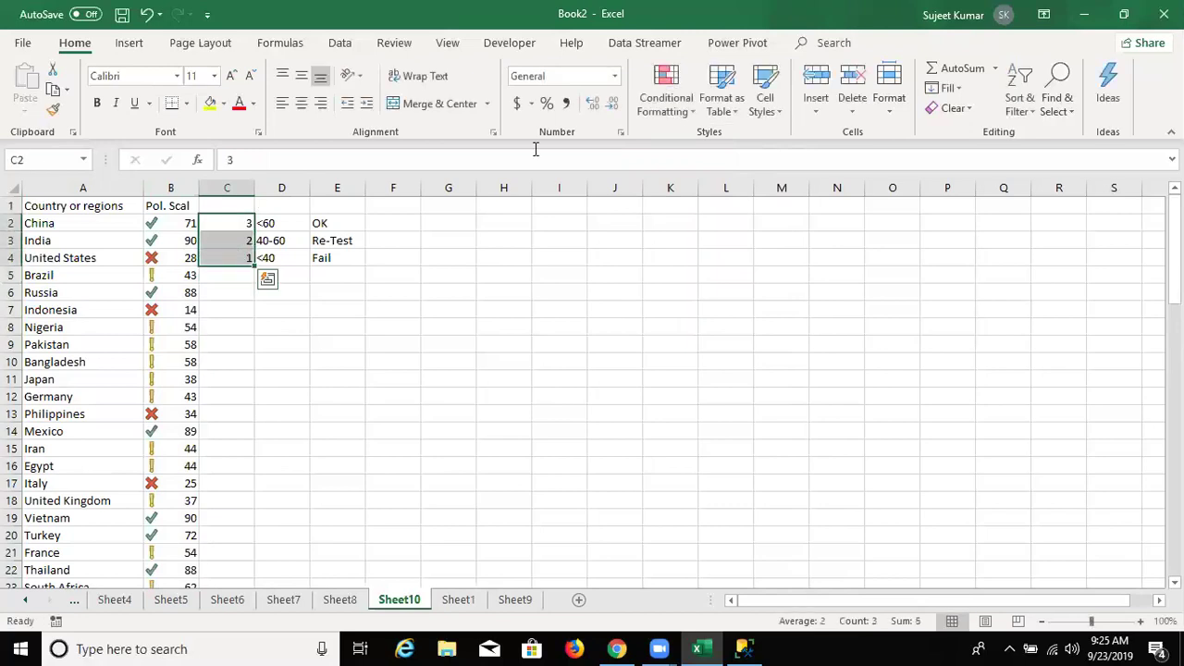
left_click(666, 97)
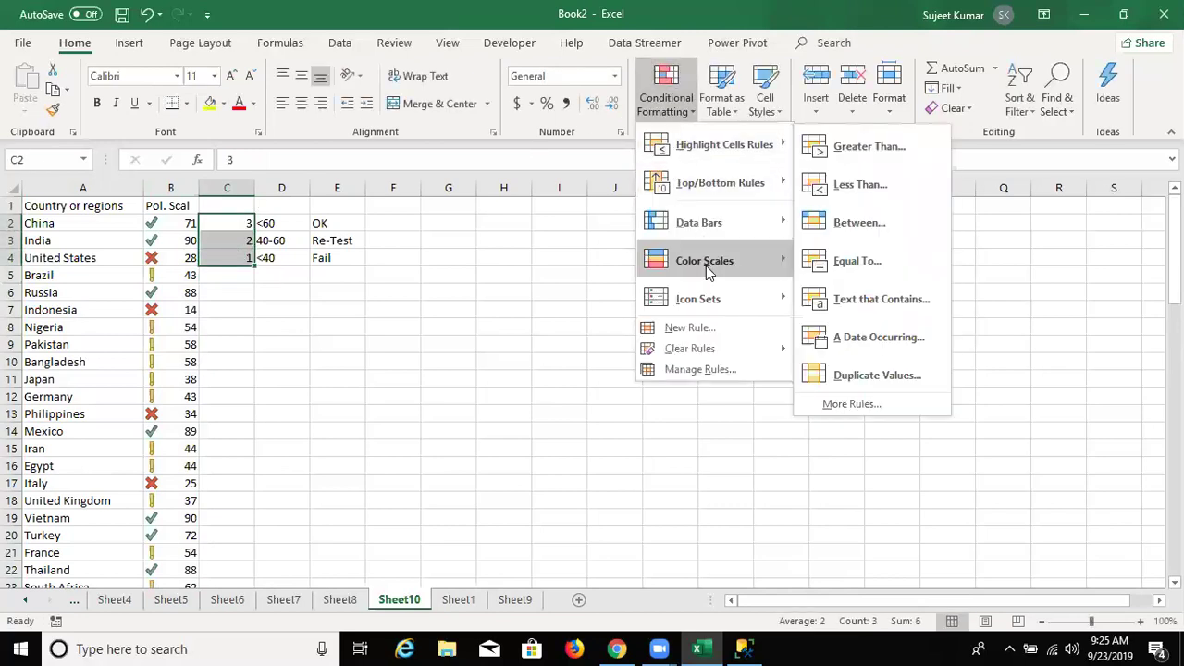
mouse_move(709, 299)
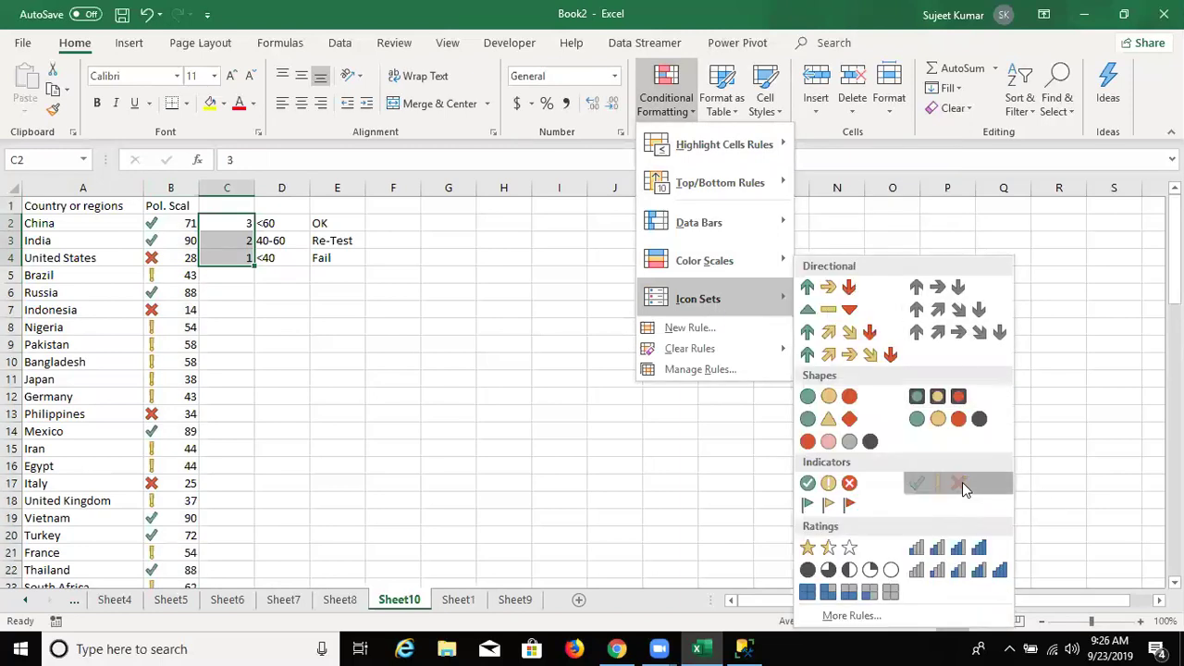
left_click(980, 484)
Insert an empty column before the icon legend and point out its <60, 40-60, <40 rows.
left_click(292, 326)
left_click(210, 187)
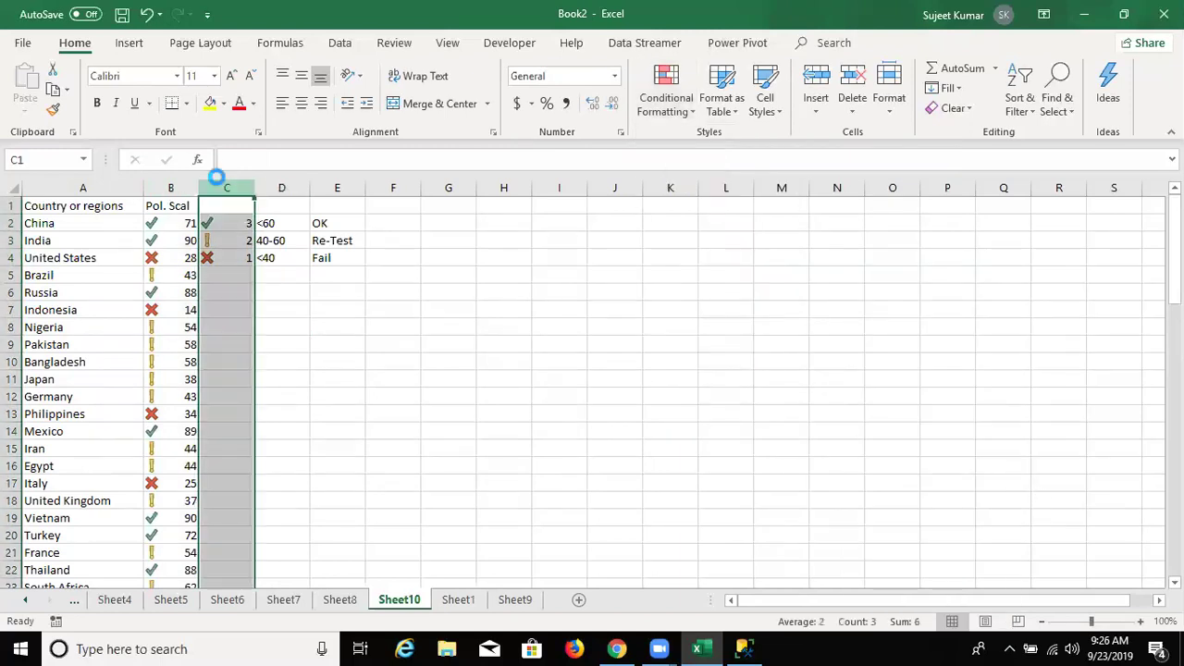
key("ctrl+shift+plus")
left_click(301, 225)
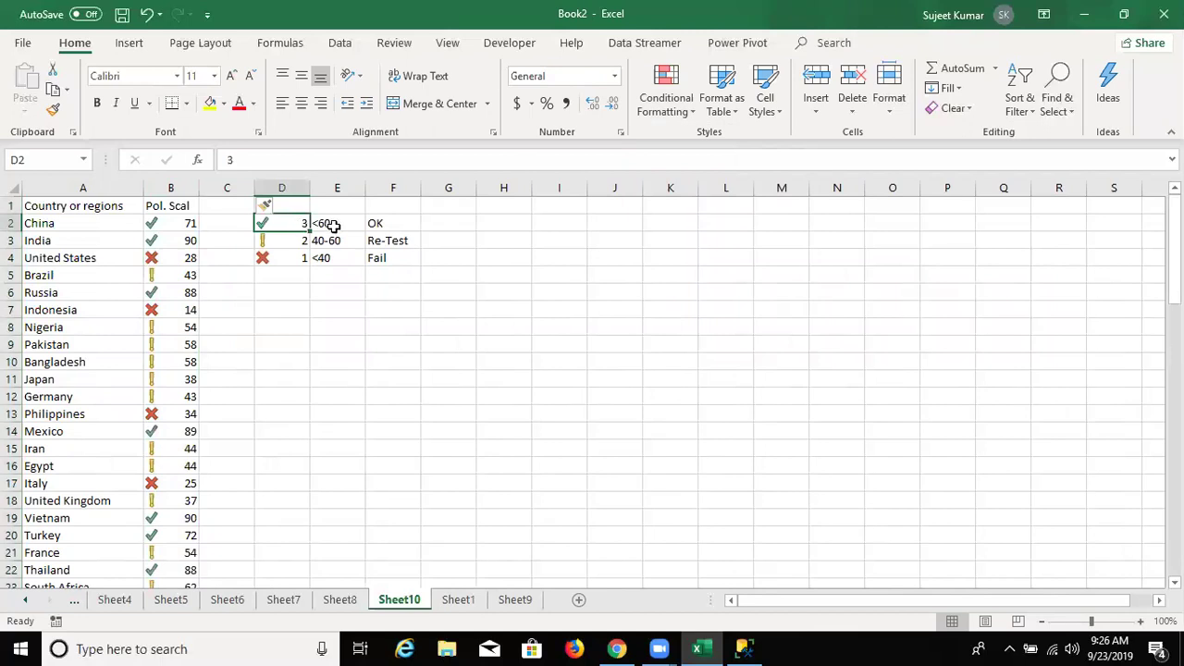
left_click_drag(333, 225, 384, 225)
left_click_drag(291, 243, 360, 244)
mouse_move(283, 259)
left_mouse_down()
mouse_move(326, 263)
mouse_move(313, 264)
left_mouse_up()
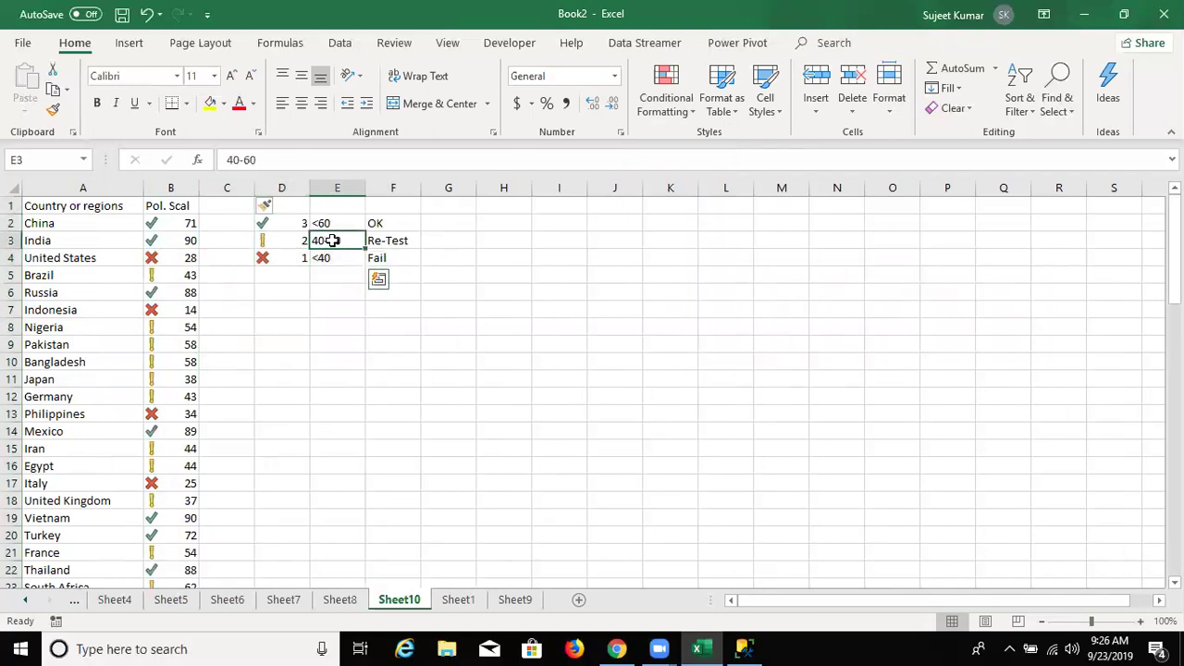
Select all of column B's scores to revise their conditional formatting.
left_click_drag(174, 229, 159, 448)
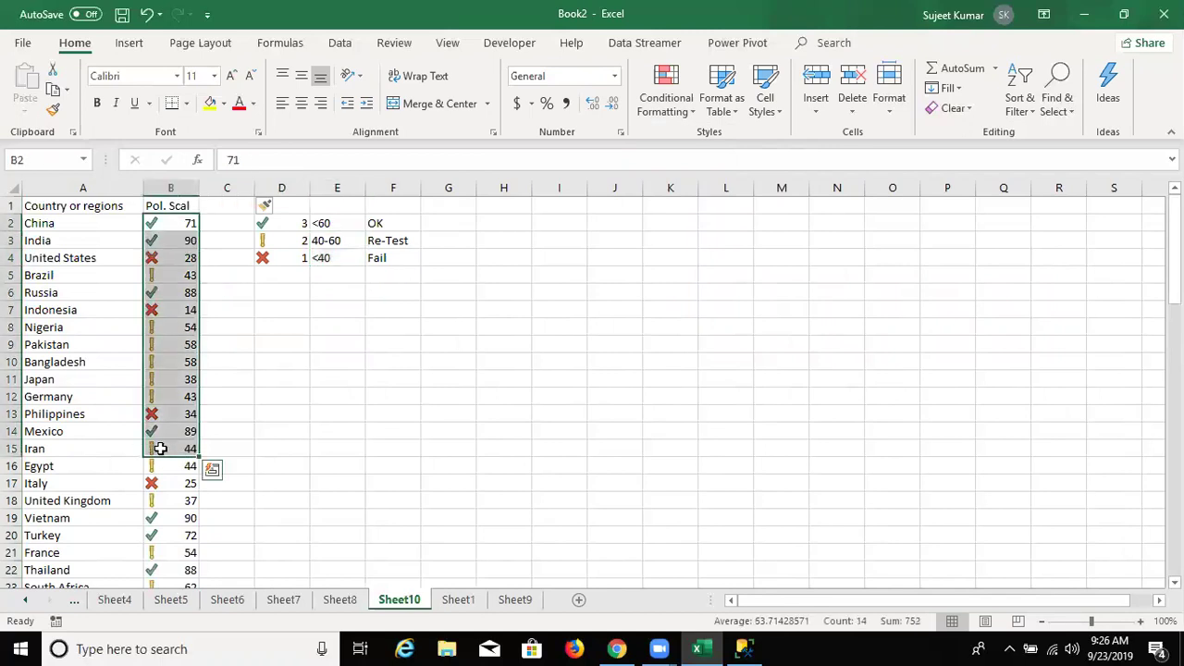
left_click(178, 198)
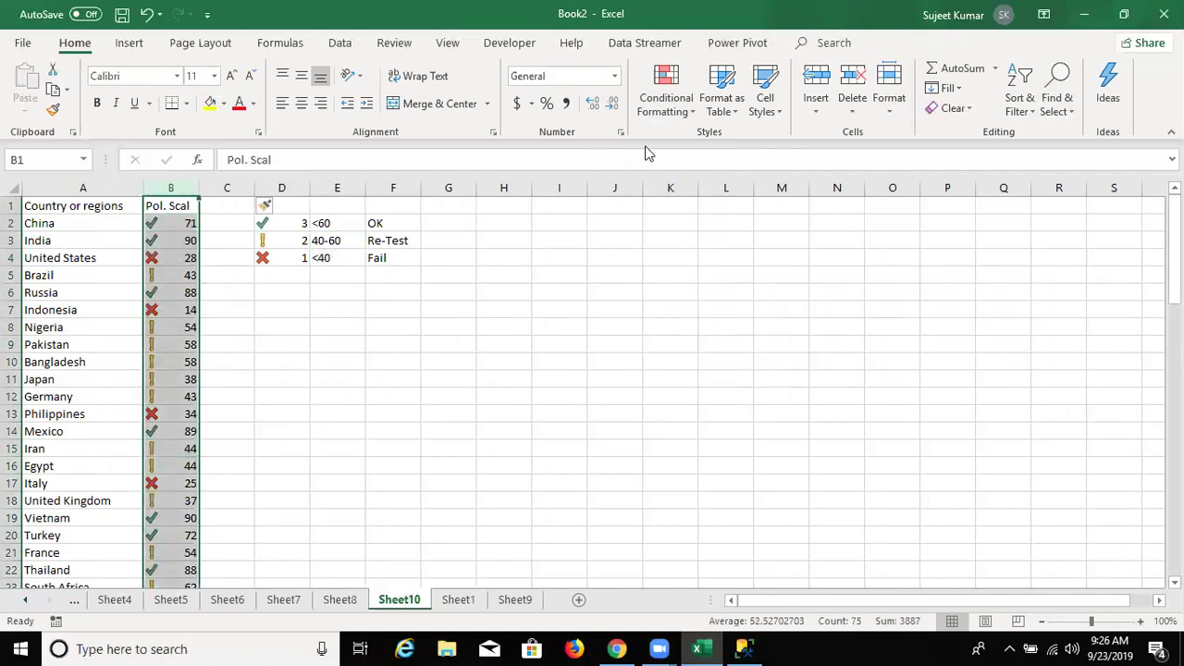
left_click(657, 111)
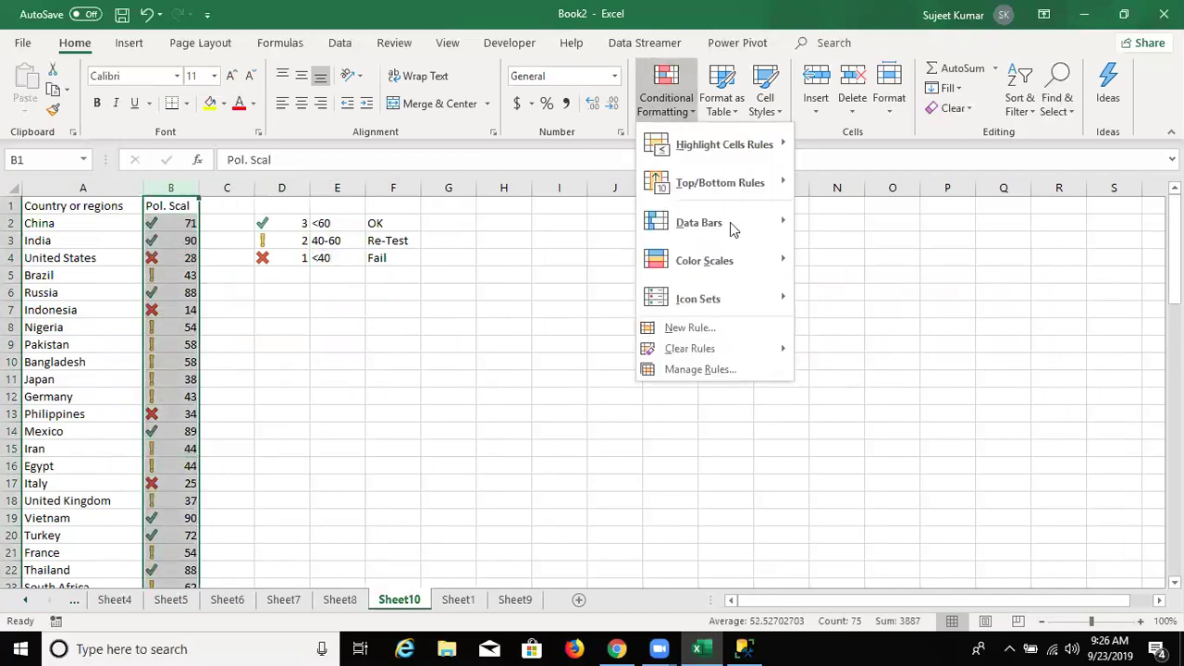
Edit the Icon Set rule so both thresholds use the Number type.
left_click(737, 377)
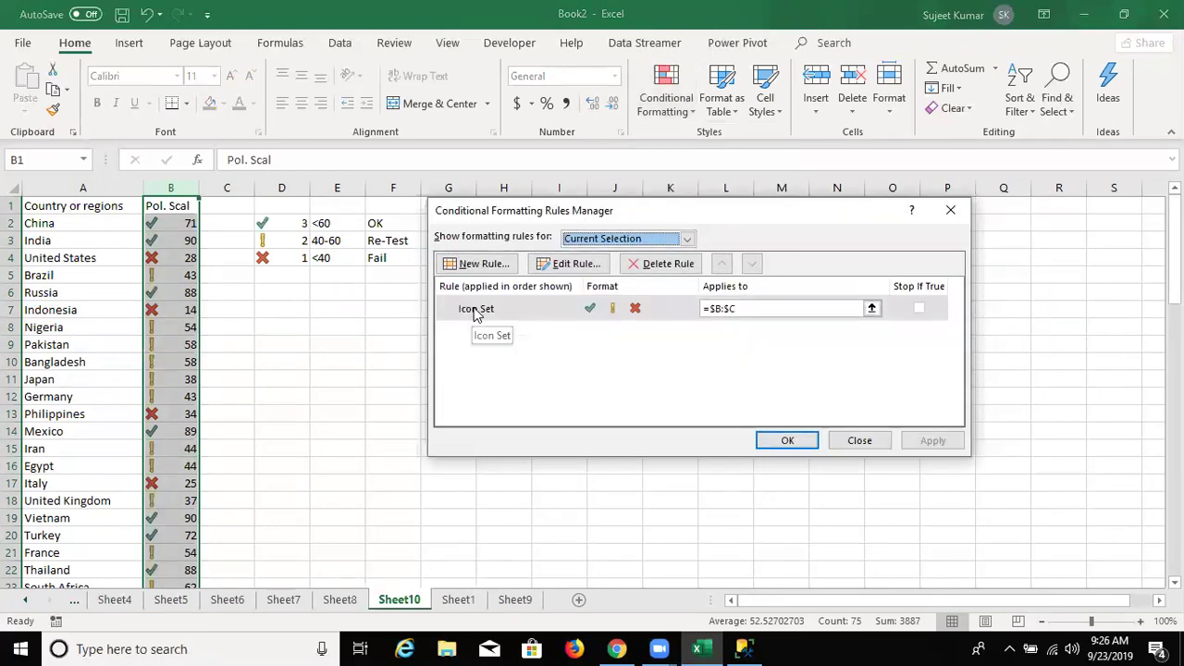
double_click(476, 312)
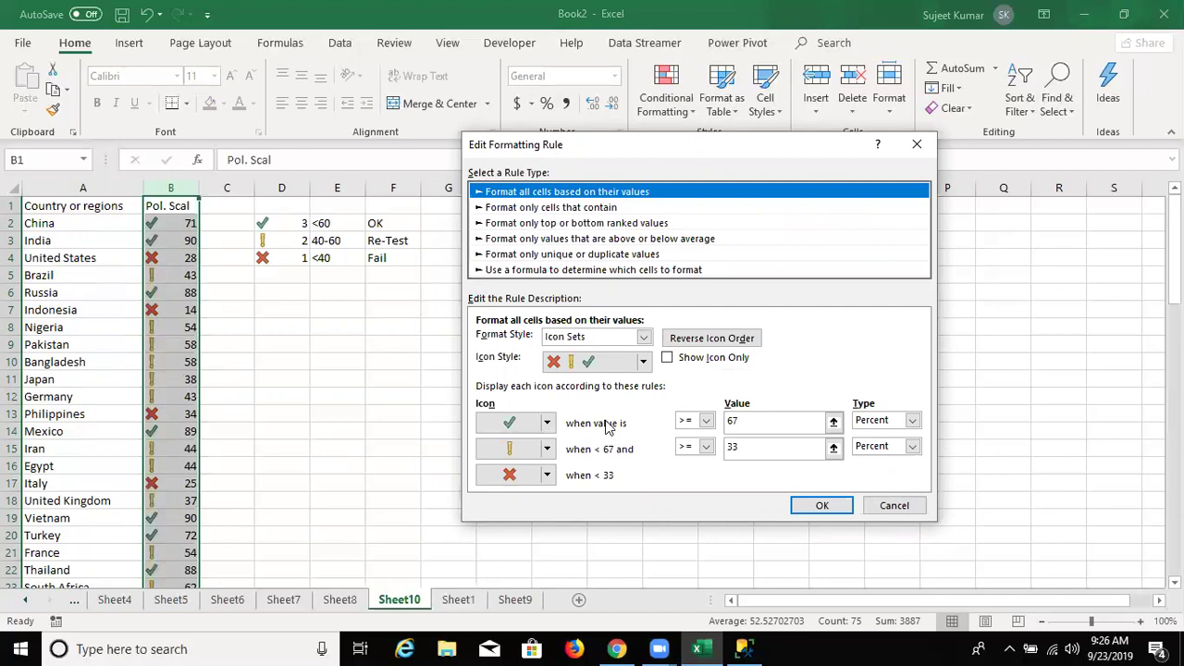
left_click(737, 421)
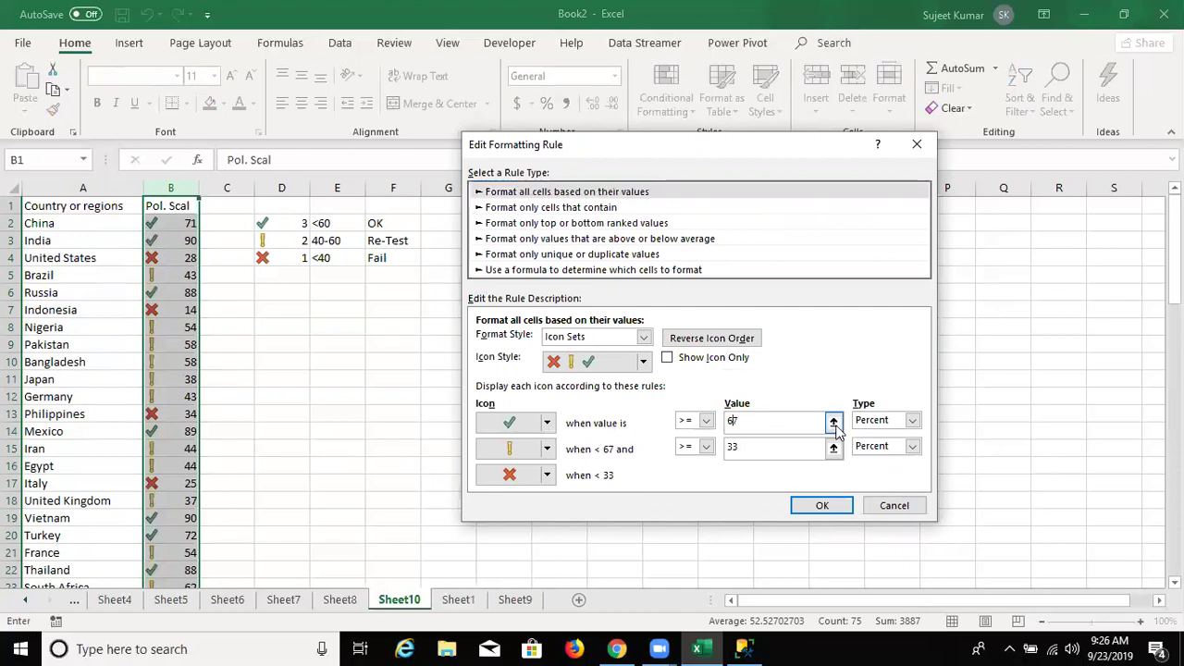
left_click(834, 421)
left_click(921, 173)
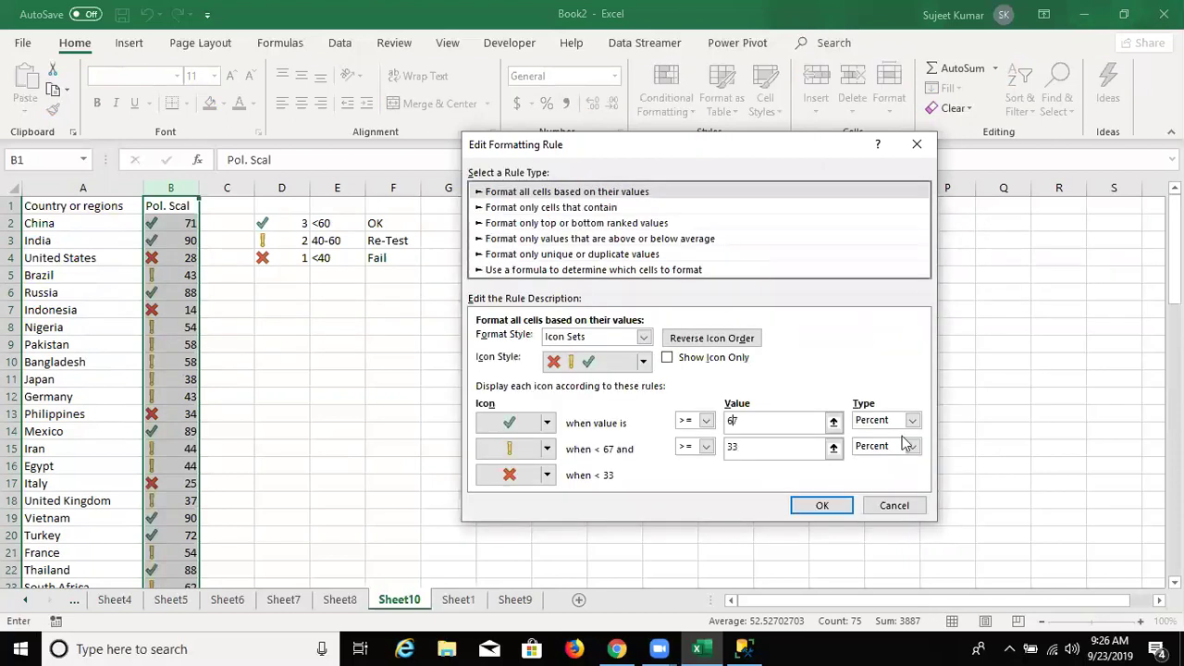
left_click(912, 420)
left_click(870, 437)
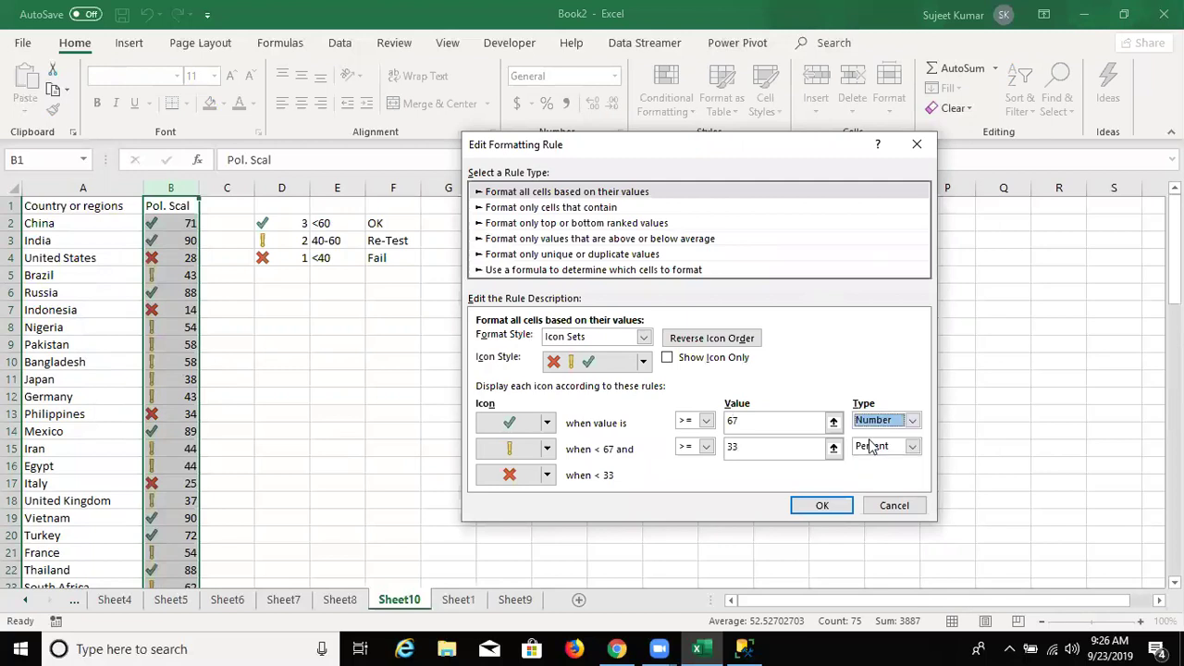
left_click(870, 448)
left_click(869, 462)
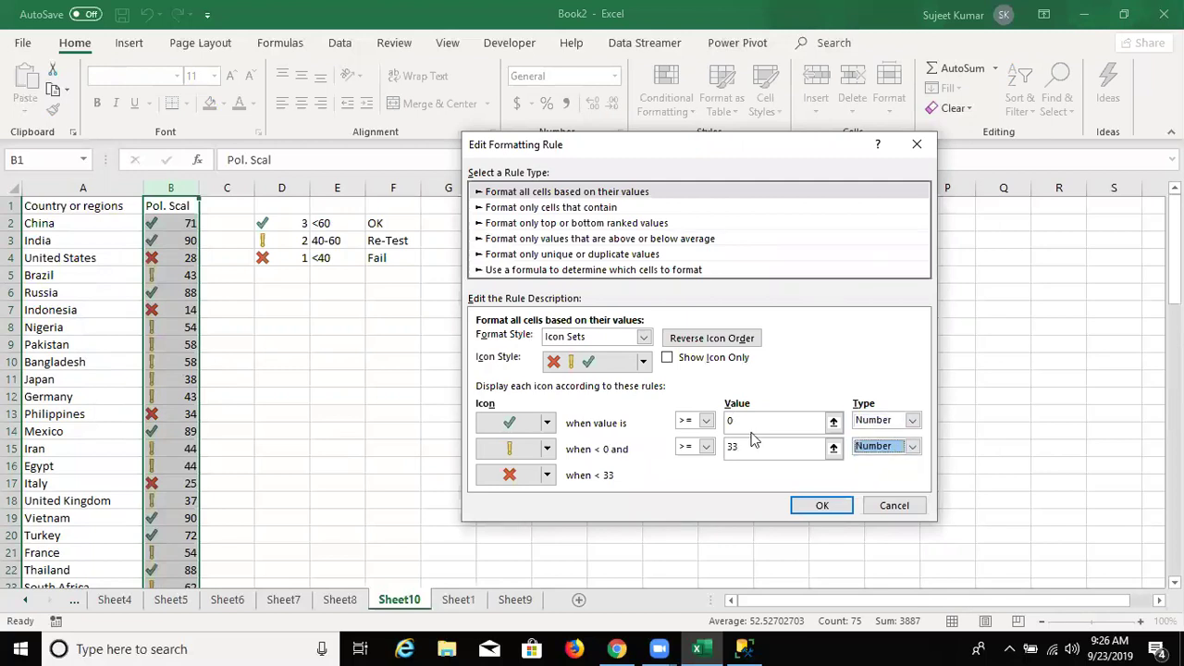
Set the thresholds to 60 and 40, then confirm and apply the rule.
left_click(749, 424)
left_click_drag(746, 424, 692, 424)
type("60")
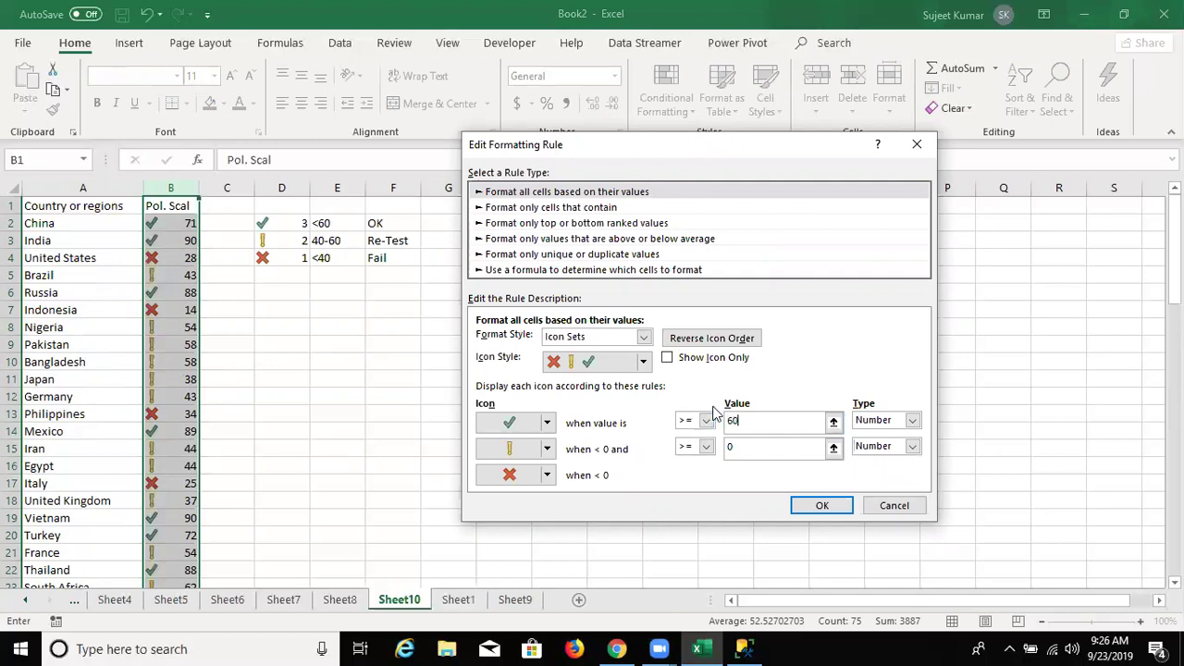
left_click(748, 448)
type("47")
key("BackSpace")
type("0")
left_click(820, 507)
left_click(932, 444)
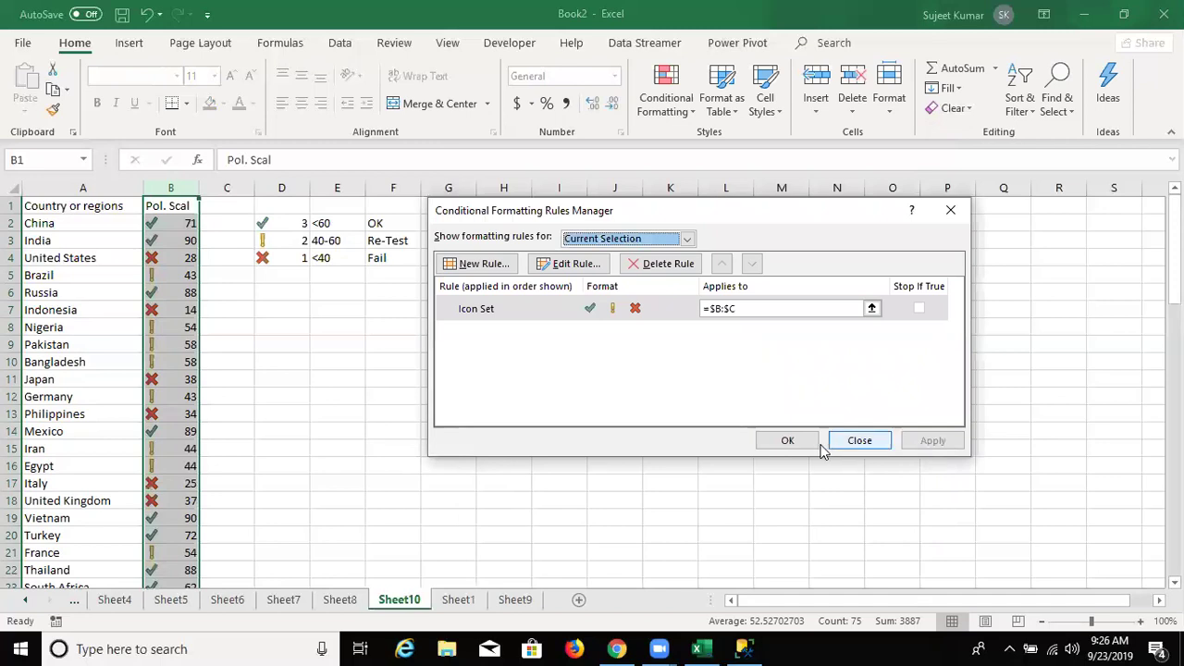
left_click(791, 441)
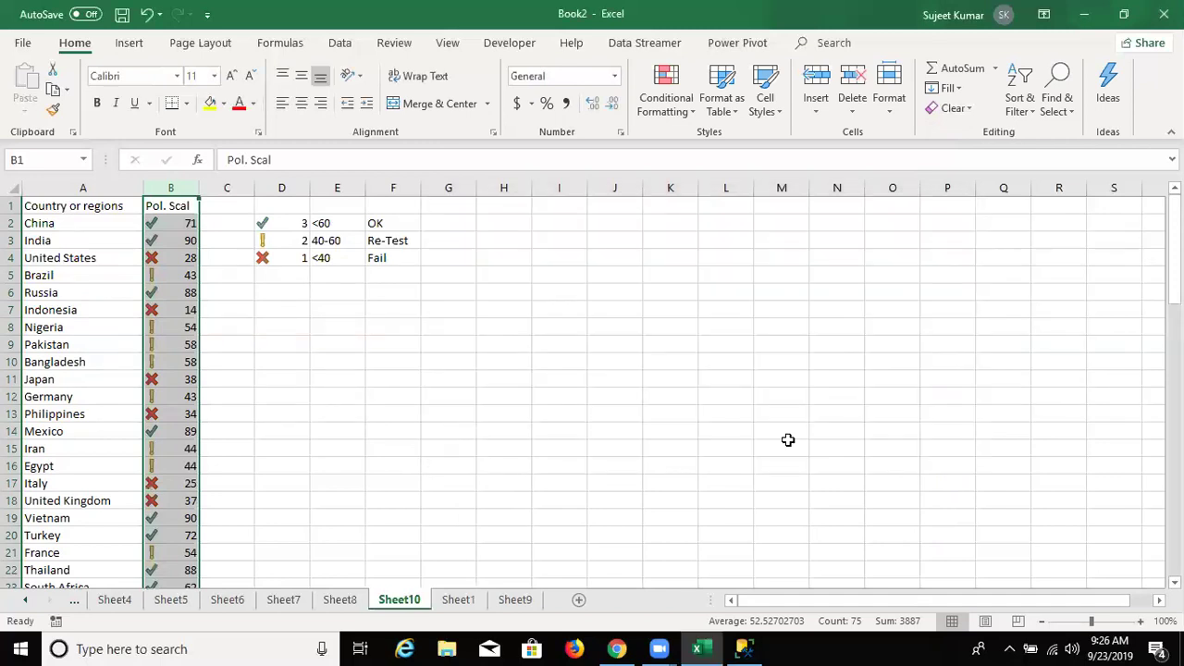
Select India's score in B3 and show the Highlight Cells Rules list.
left_click(174, 243)
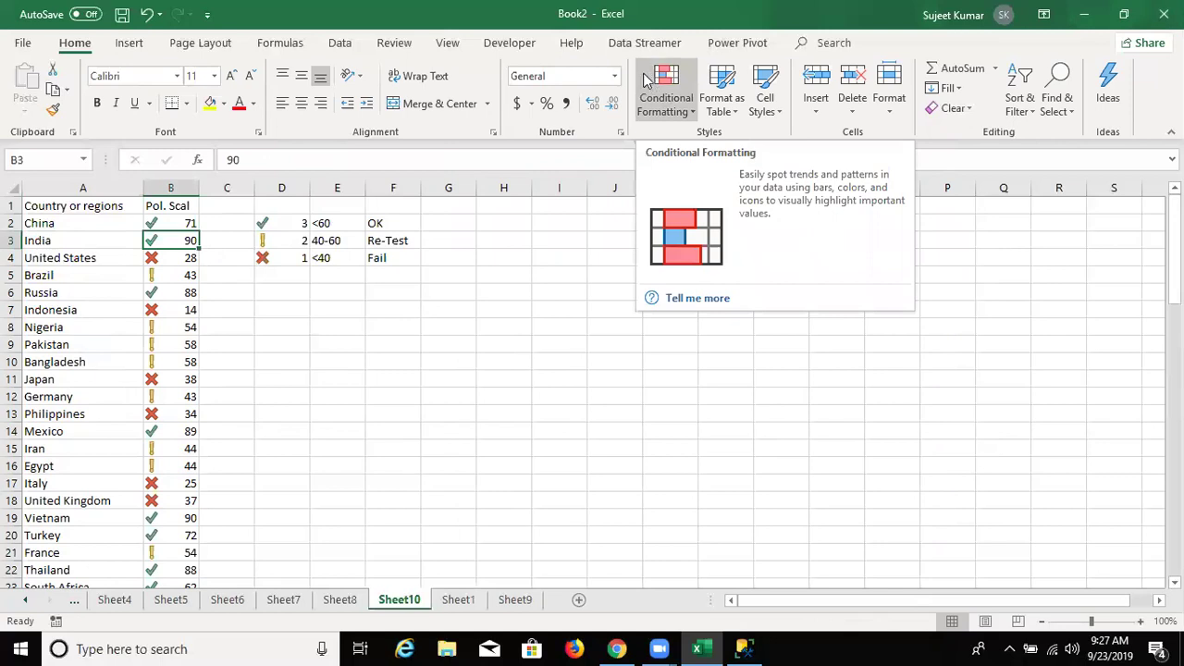
left_click(655, 93)
mouse_move(701, 144)
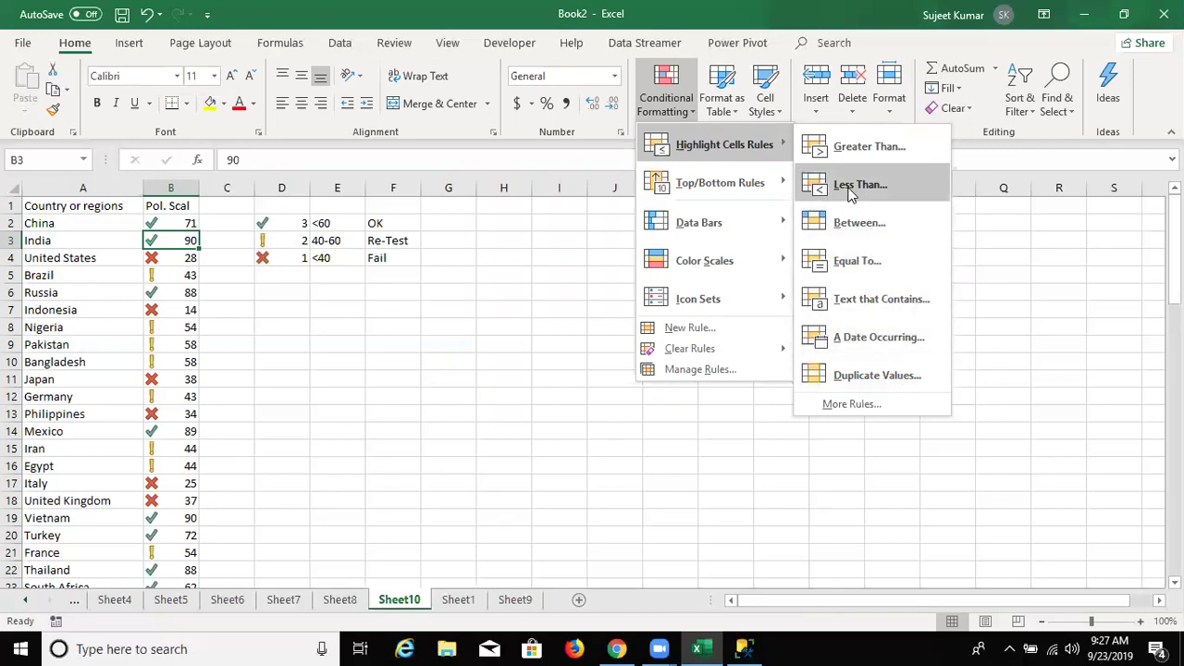
Browse the cells-that-contain, top/bottom and above/below average rule types, then cancel.
left_click(861, 398)
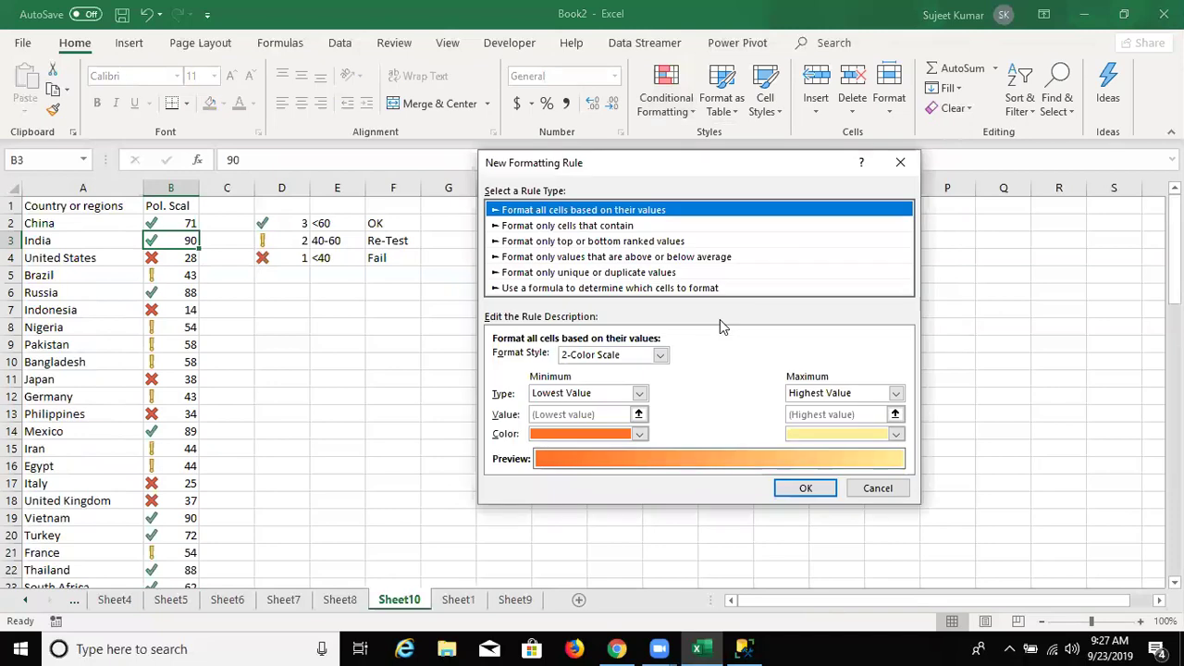
left_click(612, 242)
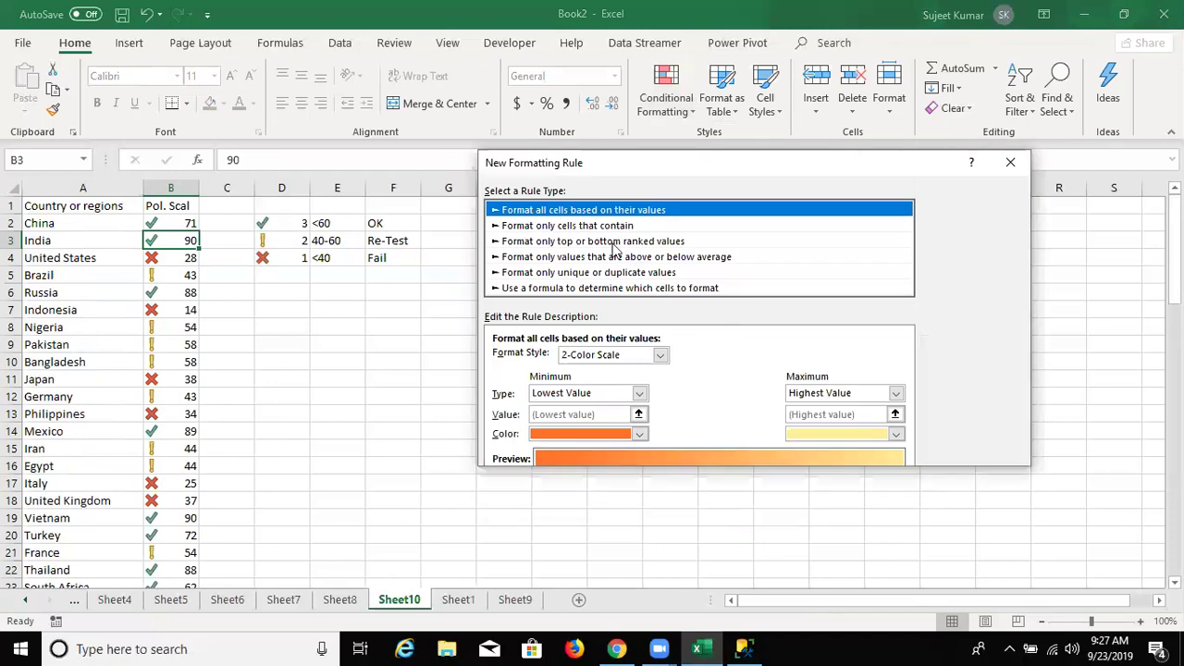
left_click(597, 242)
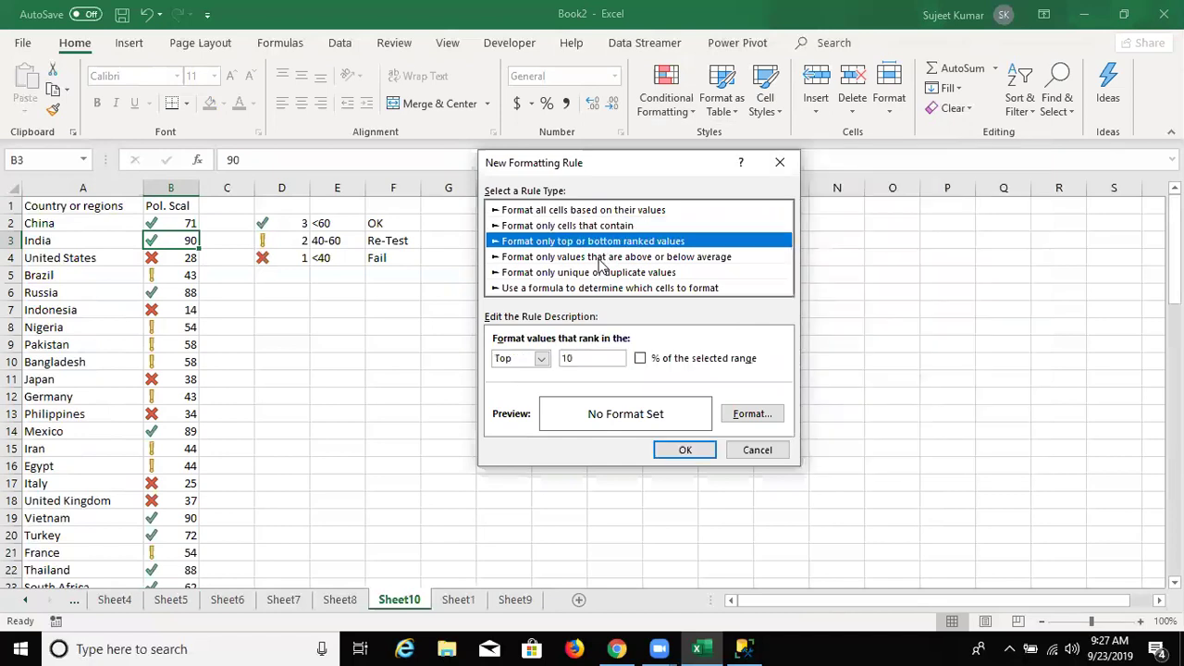
left_click(599, 259)
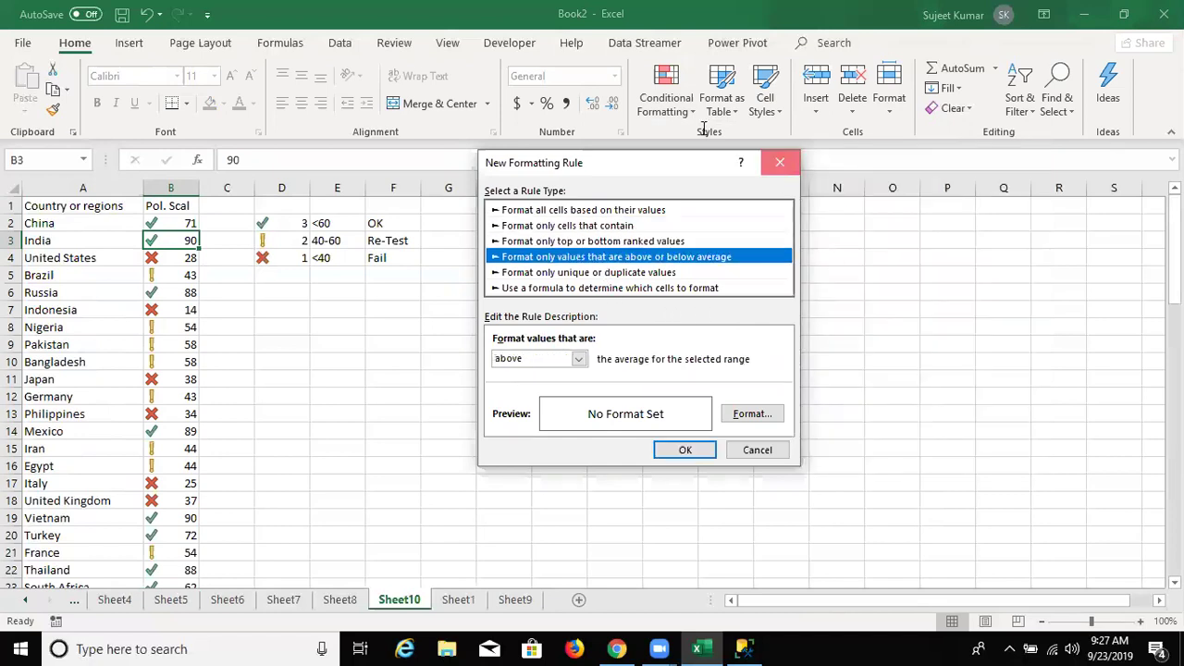
key("Escape")
Reopen and dismiss the Conditional Formatting menu, then deselect with an empty cell.
left_click(675, 109)
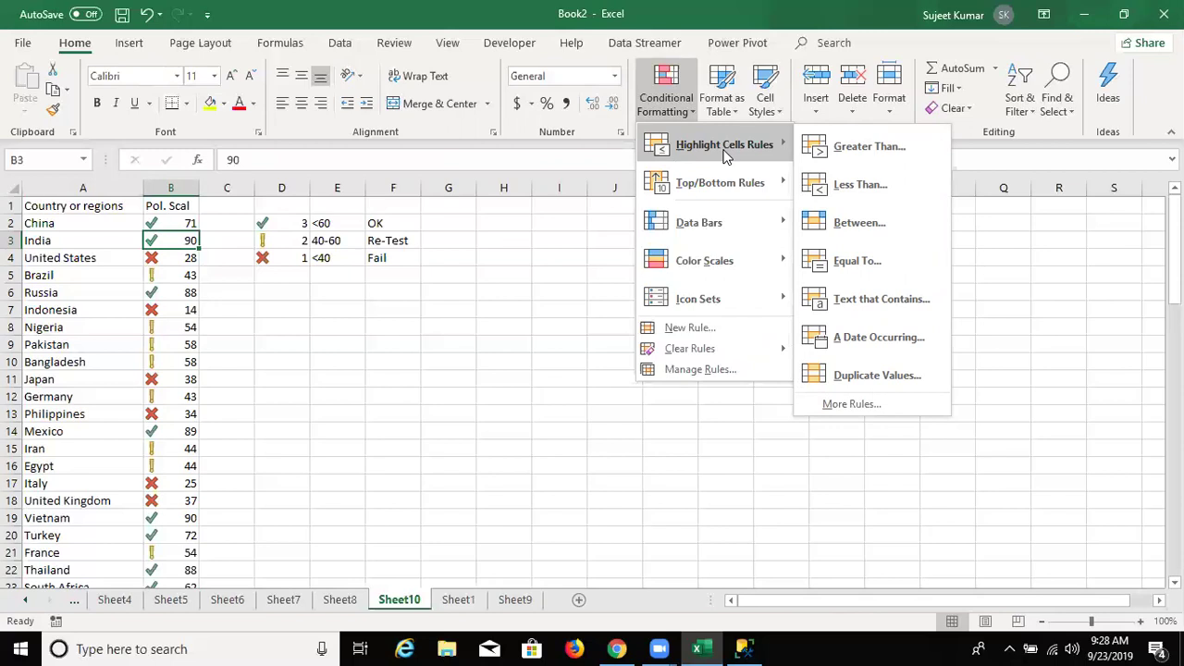
key("Escape")
key("Escape")
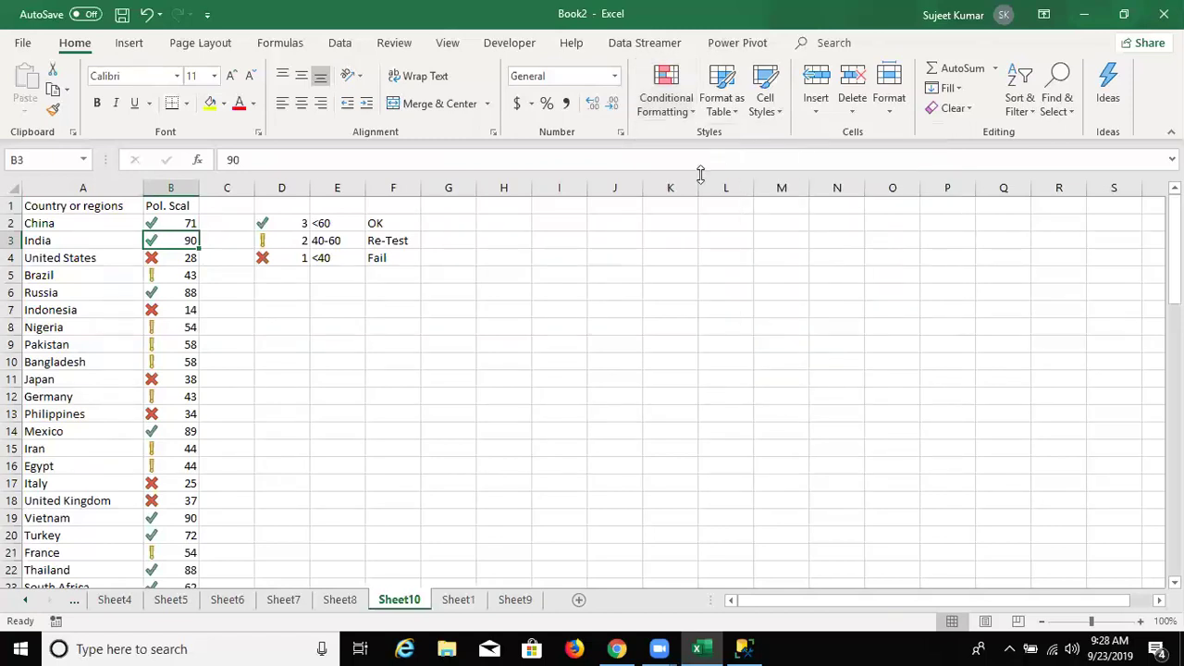
left_click(606, 256)
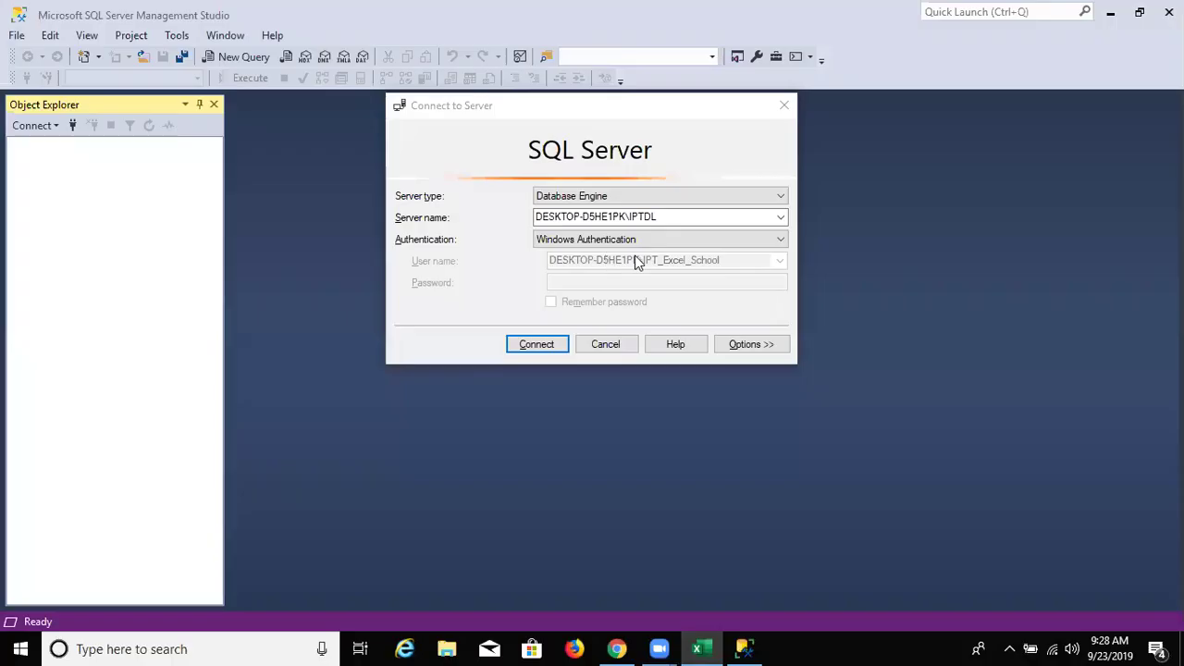